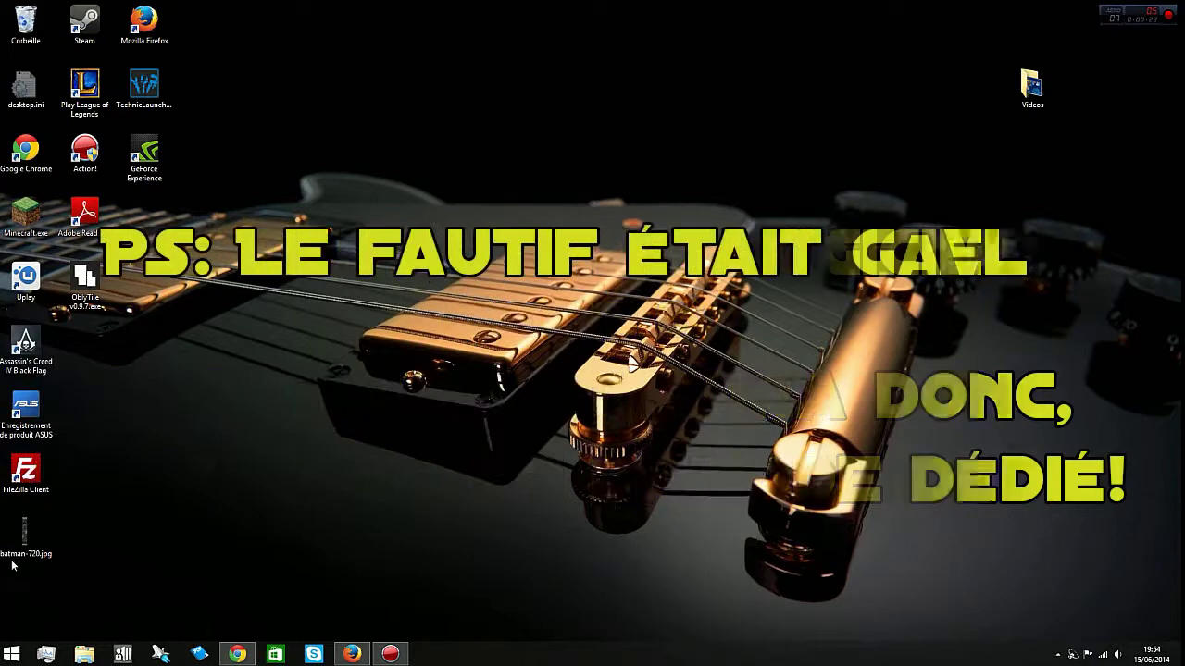
Open the personalisation options of the Start screen.
{"action": "key", "text": "super"}
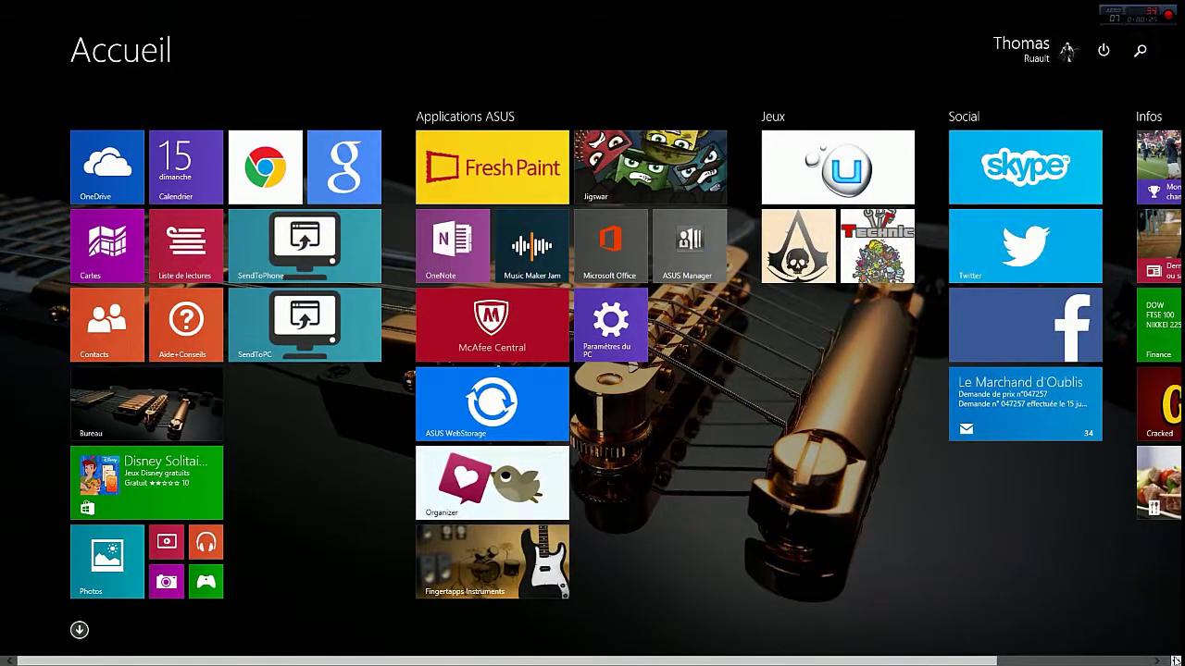
{"action": "left_click", "coordinate": [1145, 547]}
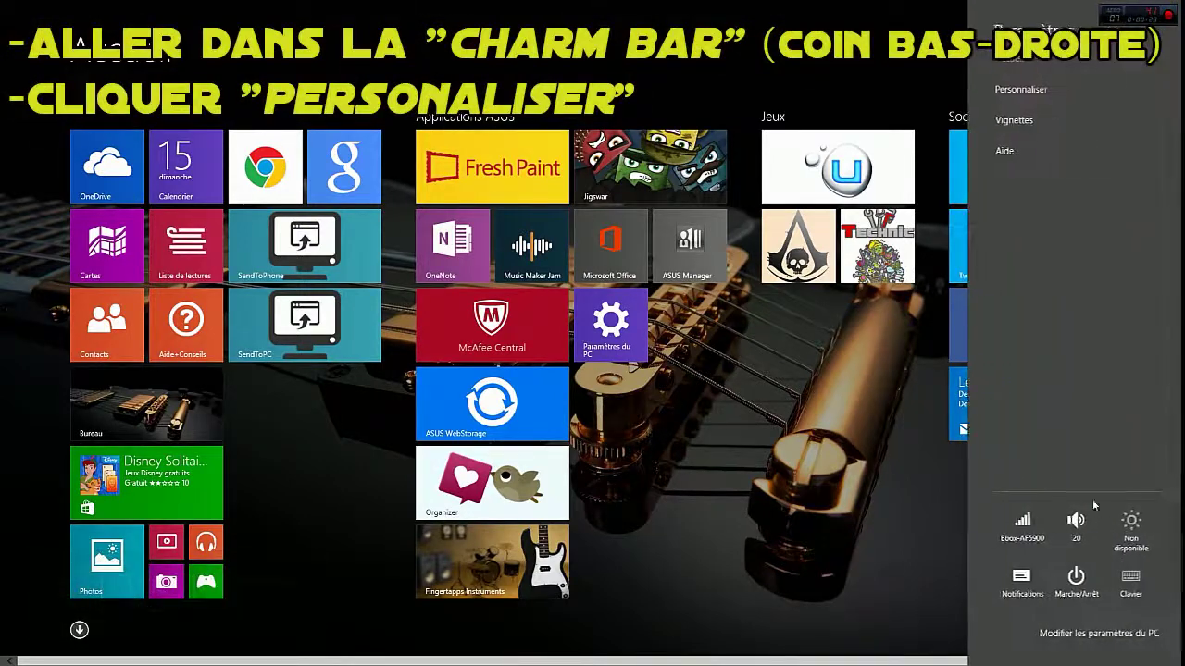
{"action": "left_click", "coordinate": [1018, 88]}
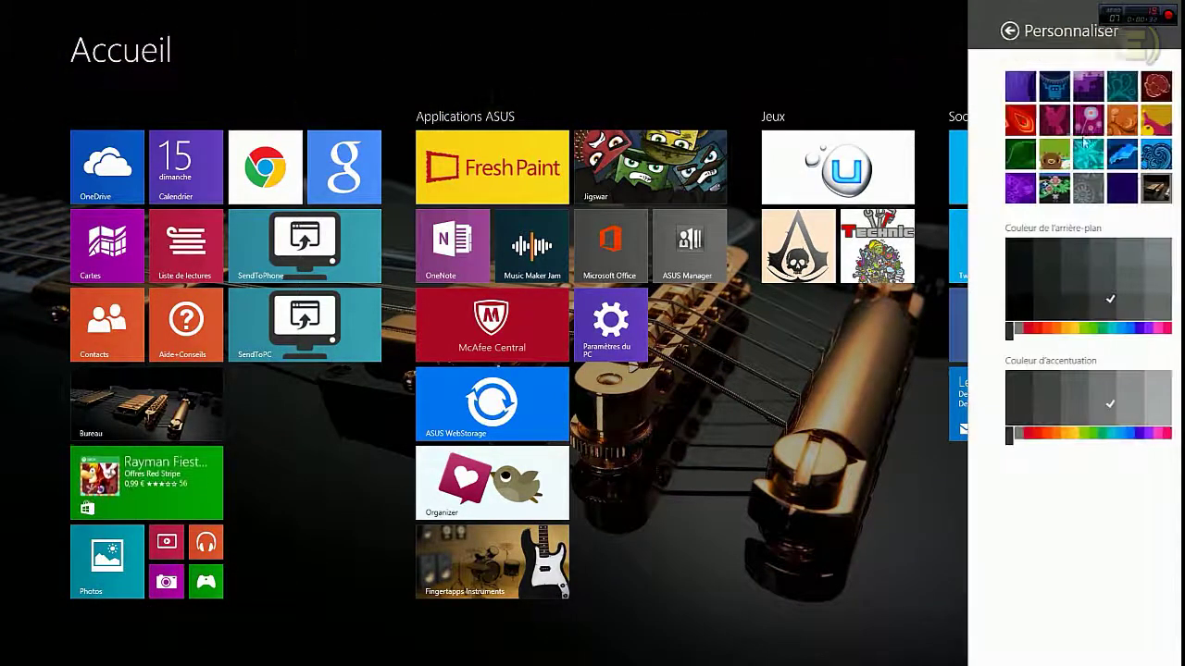
Try the plain purple and teal patterned Start screen backgrounds and restore the guitar wallpaper background.
{"action": "left_click", "coordinate": [1109, 187]}
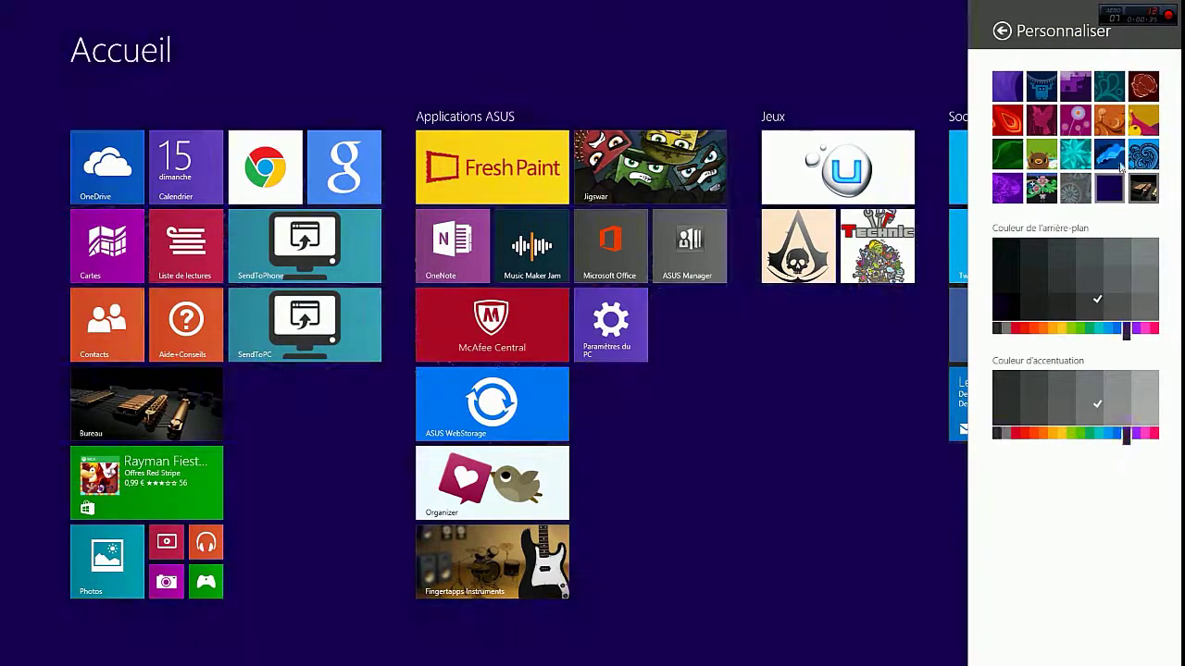
{"action": "left_click", "coordinate": [1072, 164]}
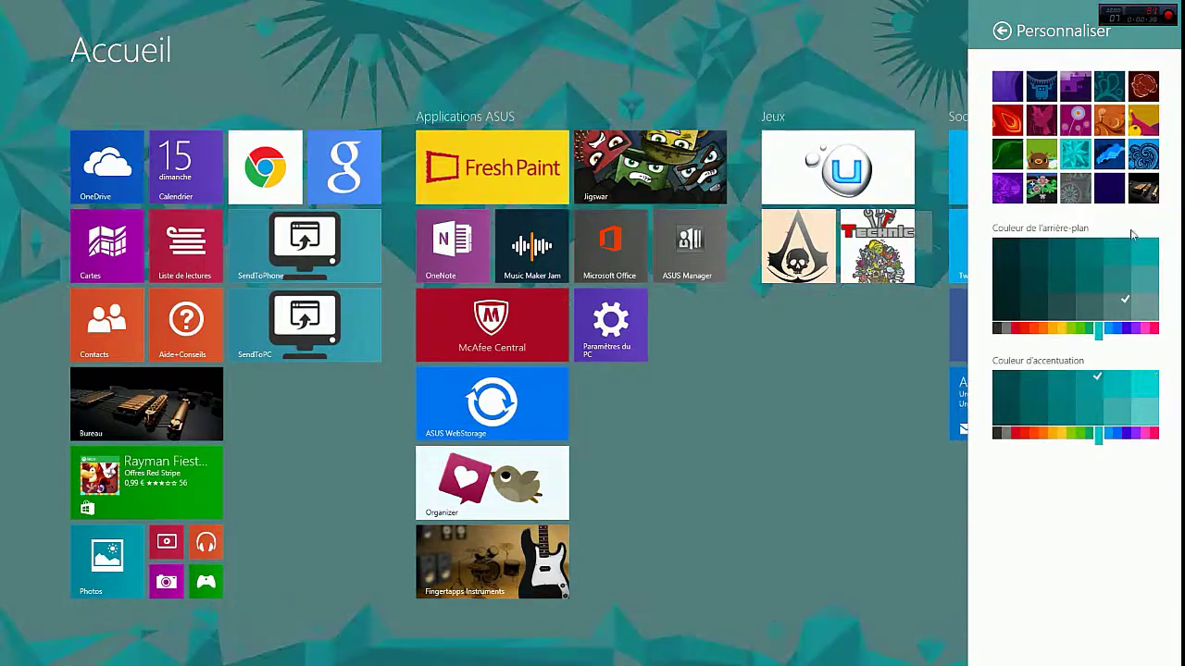
{"action": "left_click", "coordinate": [1143, 187]}
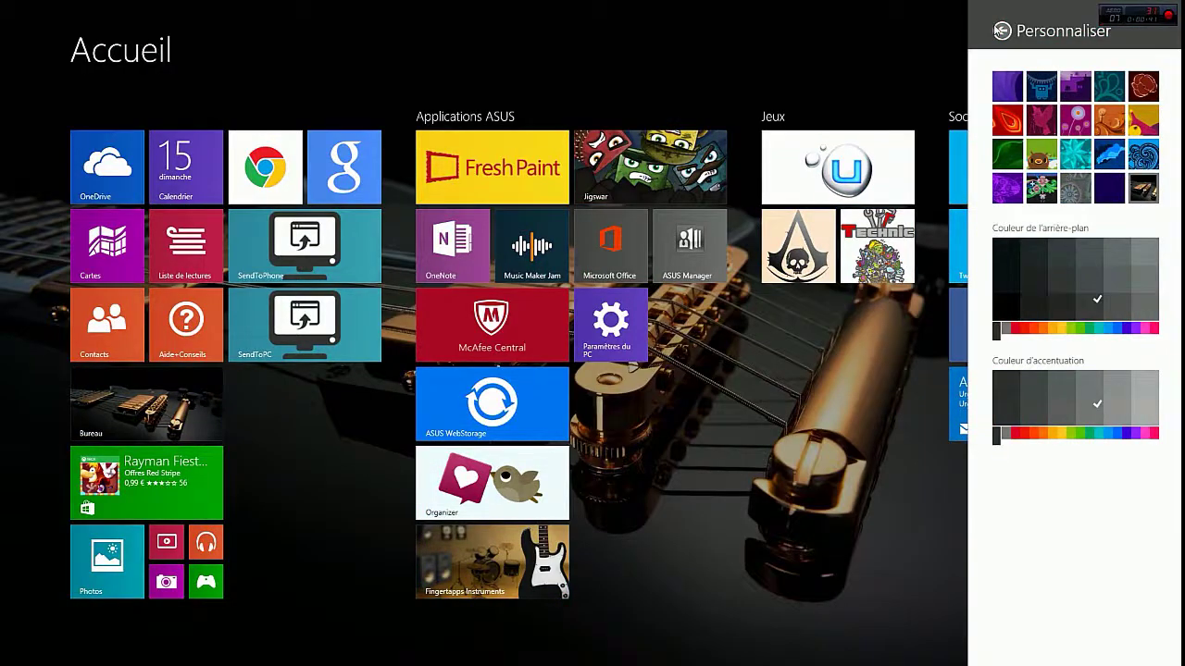
Leave the Start screen personalisation and open the lock screen settings in the PC settings.
{"action": "left_click", "coordinate": [1003, 32]}
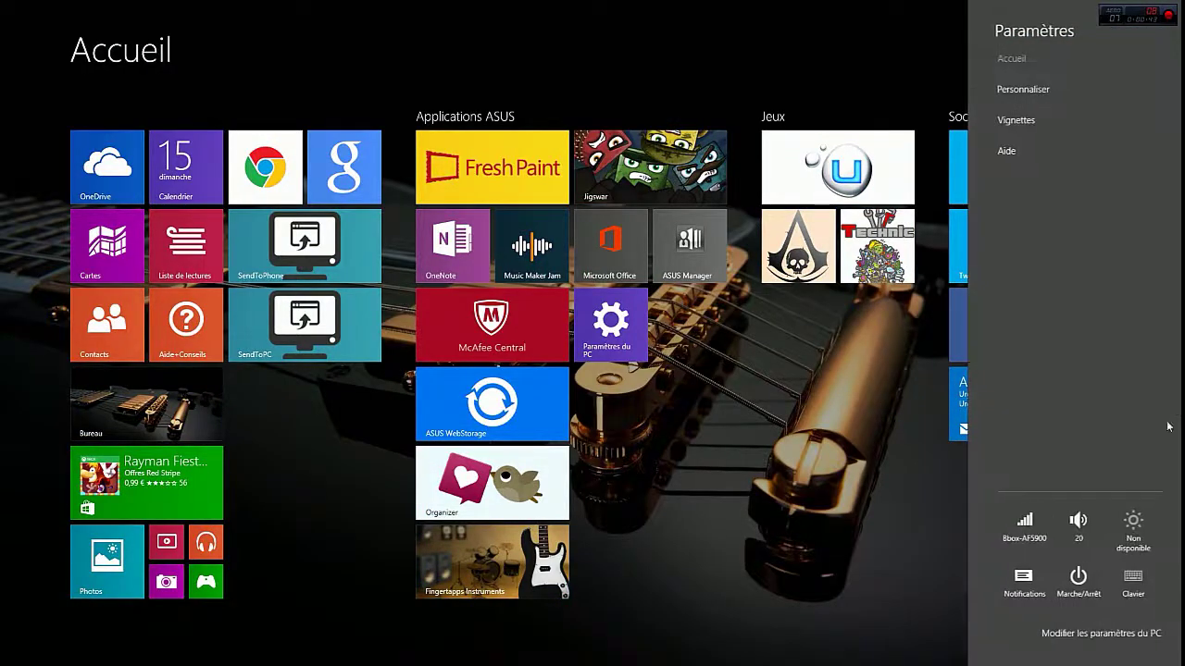
{"action": "left_click", "coordinate": [1097, 632]}
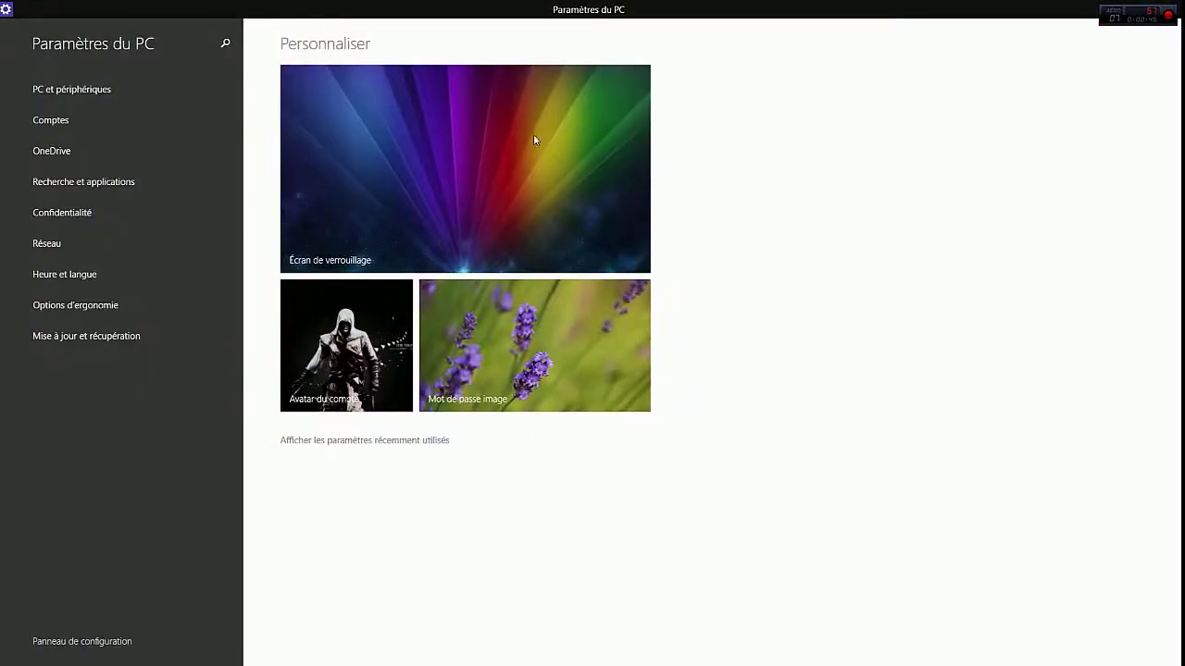
{"action": "left_click", "coordinate": [534, 139]}
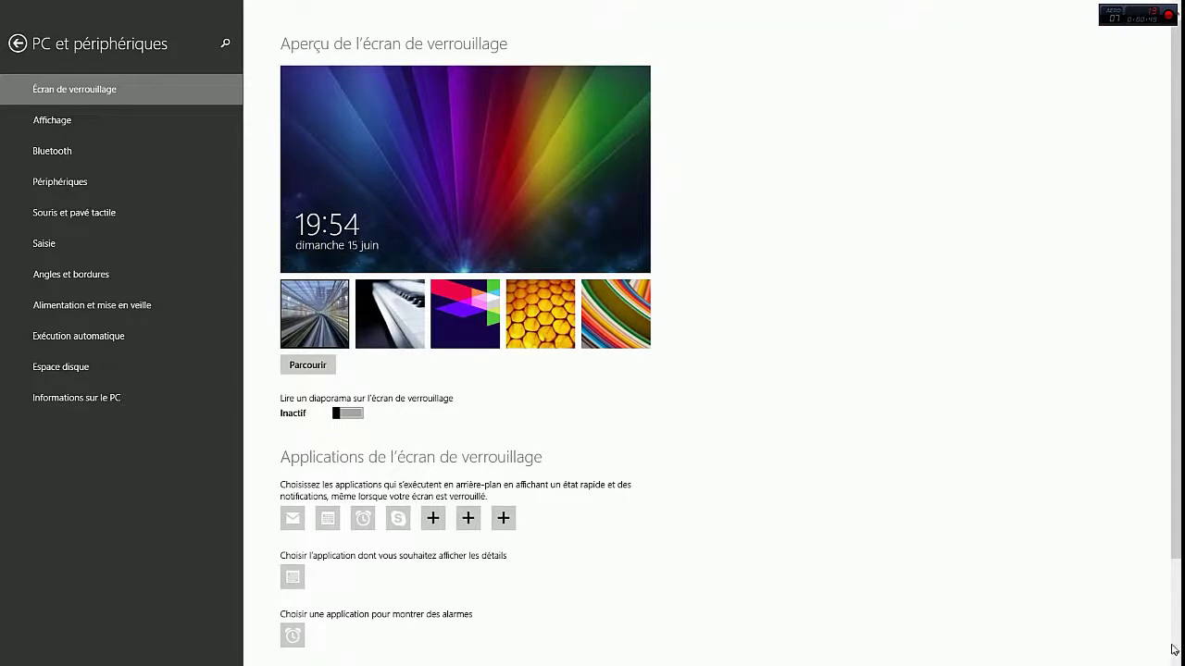
{"action": "mouse_move", "coordinate": [1175, 657]}
{"action": "left_click", "coordinate": [1152, 580]}
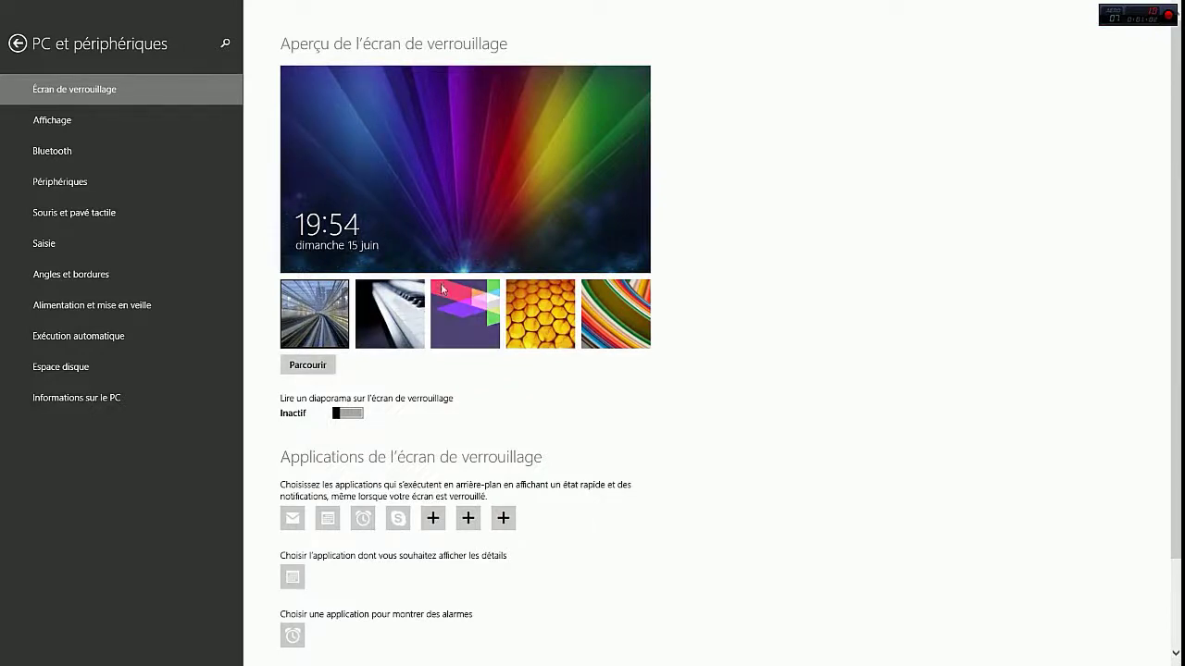
Turn on the lock screen slideshow, look over its options, and switch the slideshow off again.
{"action": "scroll", "coordinate": [442, 290], "scroll_direction": "down", "scroll_amount": 2}
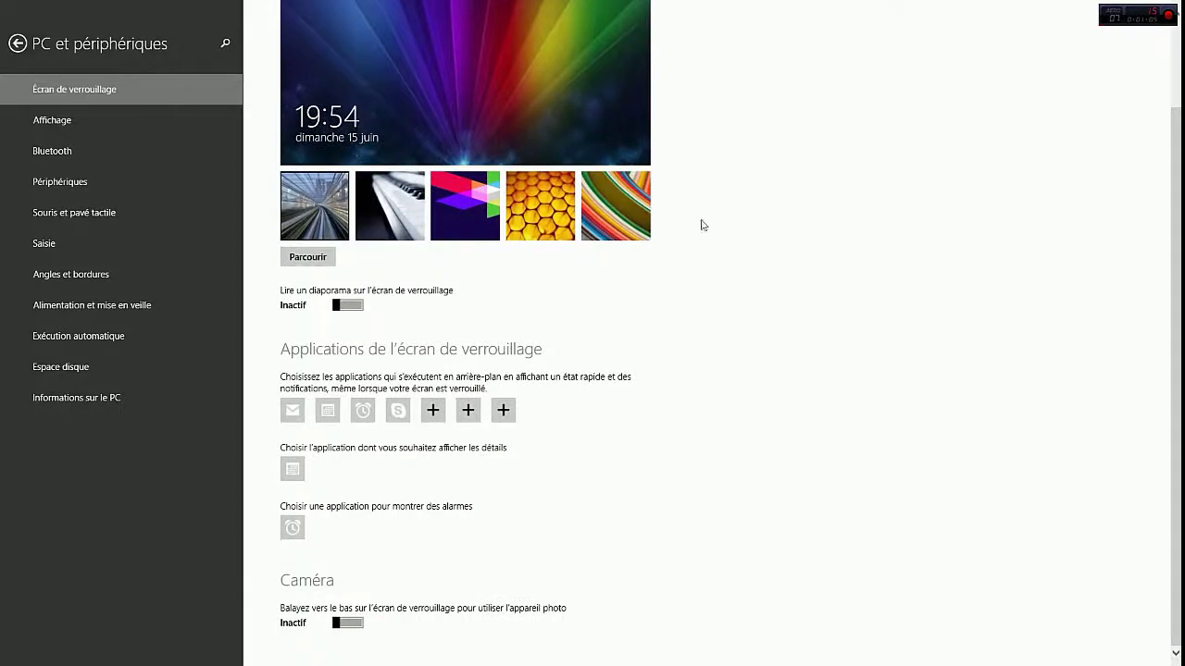
{"action": "left_click", "coordinate": [512, 221]}
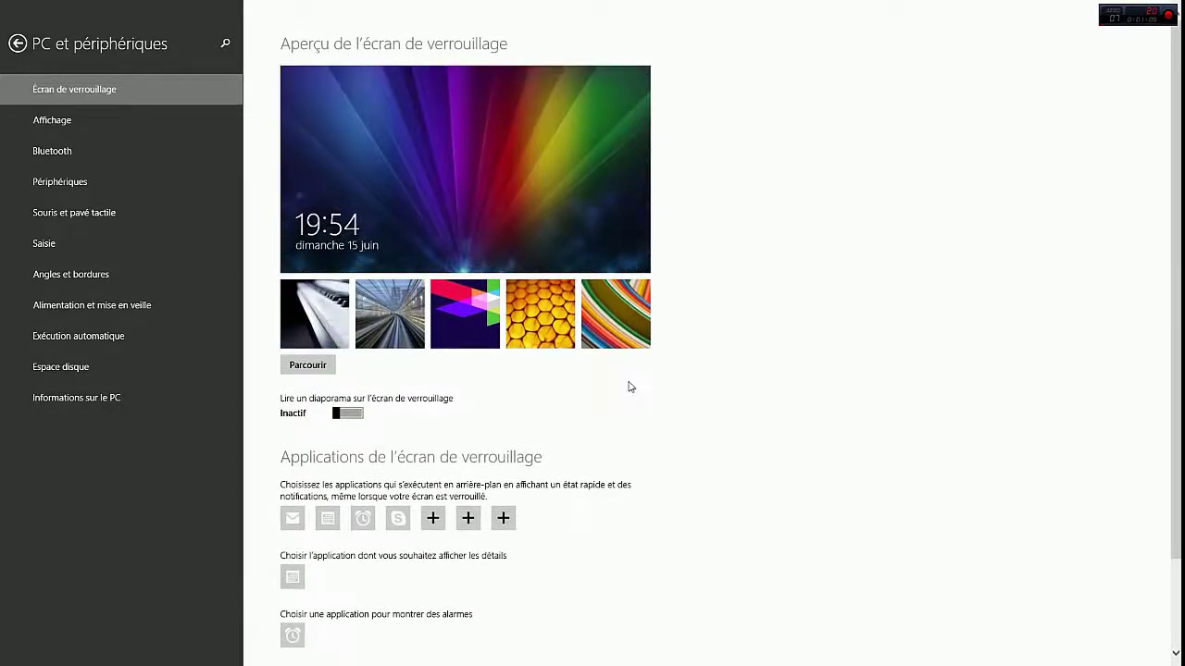
{"action": "left_click", "coordinate": [343, 414]}
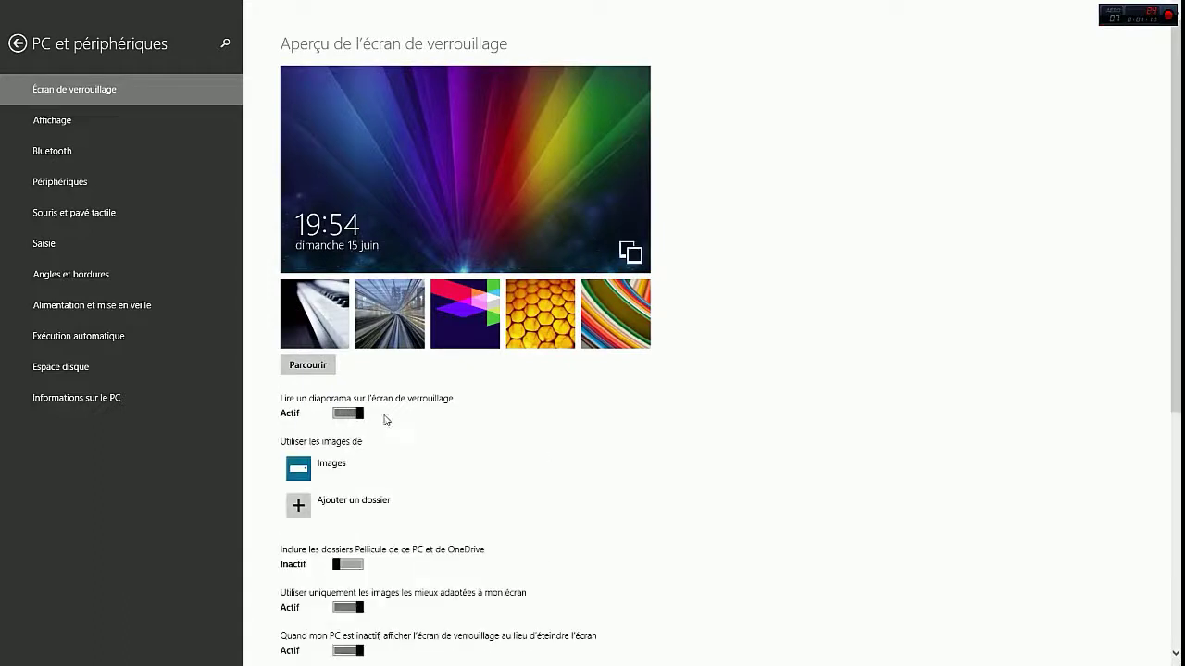
{"action": "scroll", "coordinate": [429, 434], "scroll_direction": "down", "scroll_amount": 3}
{"action": "scroll", "coordinate": [465, 244], "scroll_direction": "up", "scroll_amount": 3}
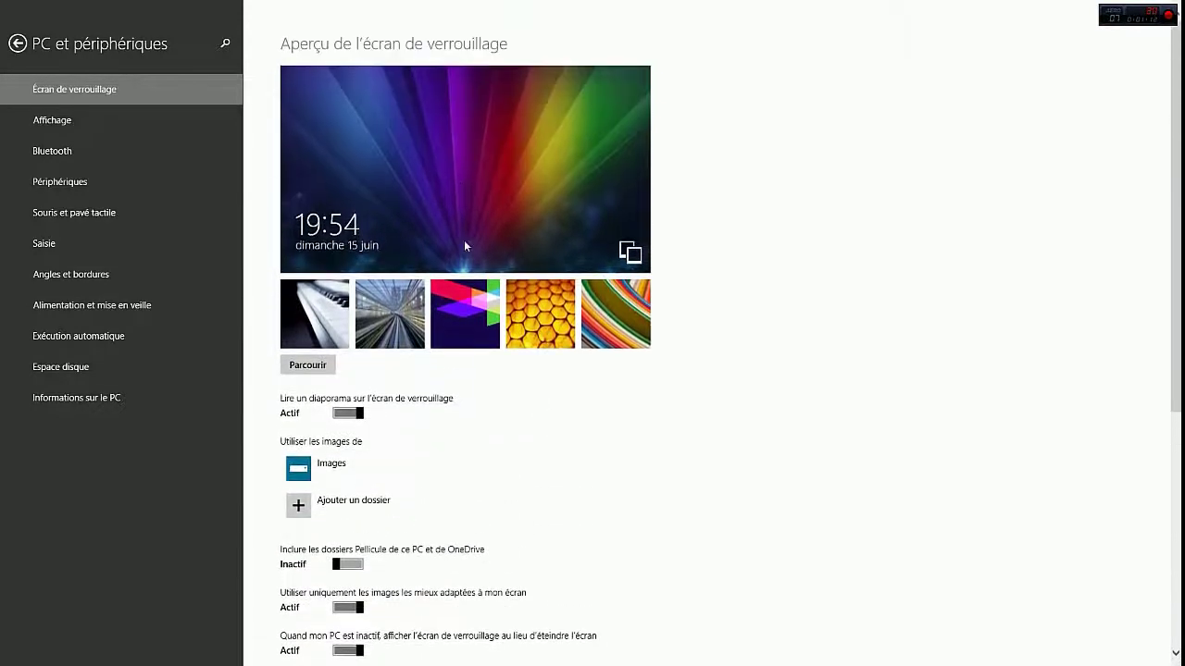
{"action": "left_click", "coordinate": [353, 414]}
Look through the apps that can show details on the lock screen and keep Calendrier.
{"action": "scroll", "coordinate": [405, 425], "scroll_direction": "down", "scroll_amount": 2}
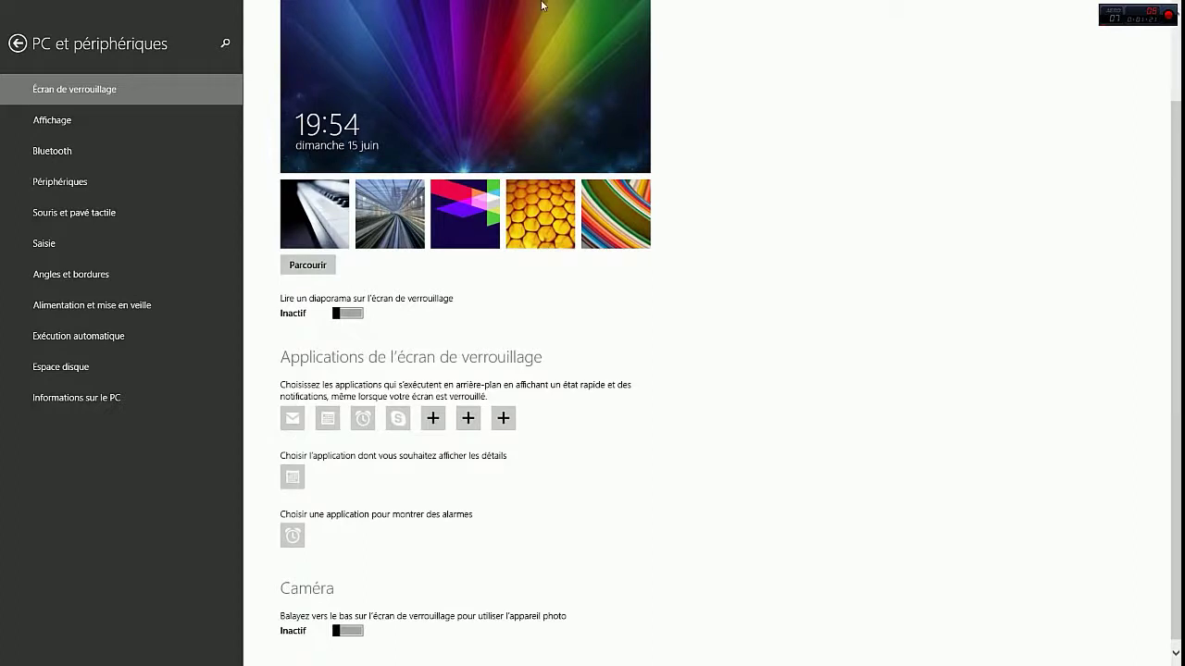
{"action": "scroll", "coordinate": [529, 135], "scroll_direction": "up", "scroll_amount": 2}
{"action": "scroll", "coordinate": [698, 227], "scroll_direction": "down", "scroll_amount": 2}
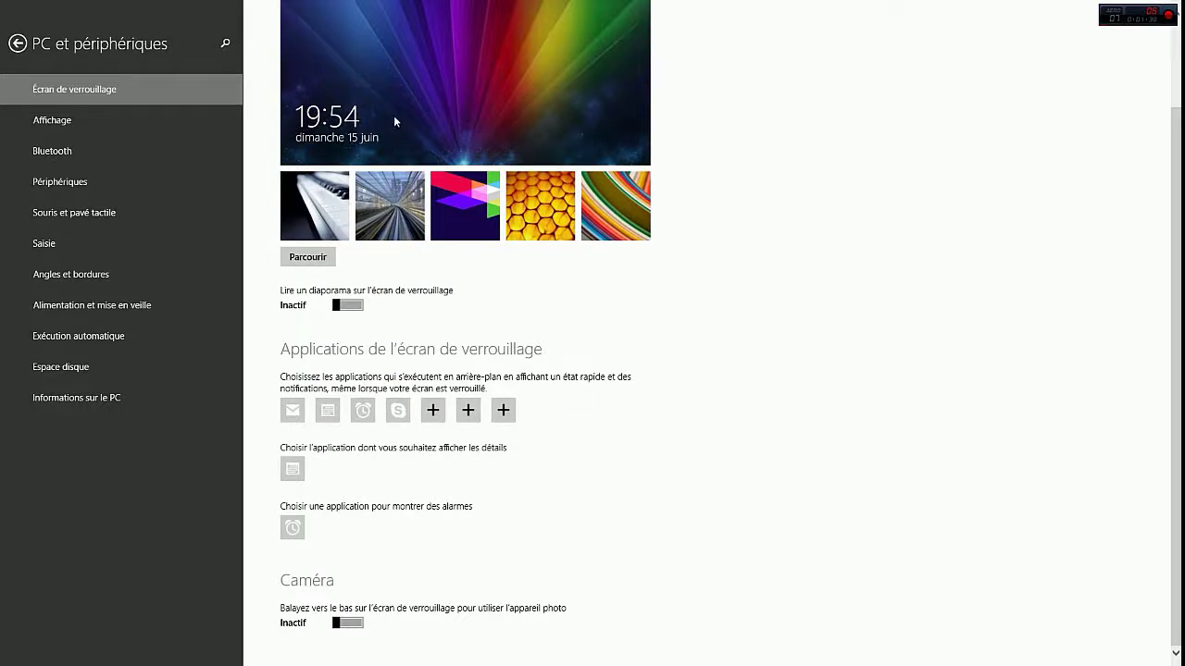
{"action": "left_click", "coordinate": [294, 473]}
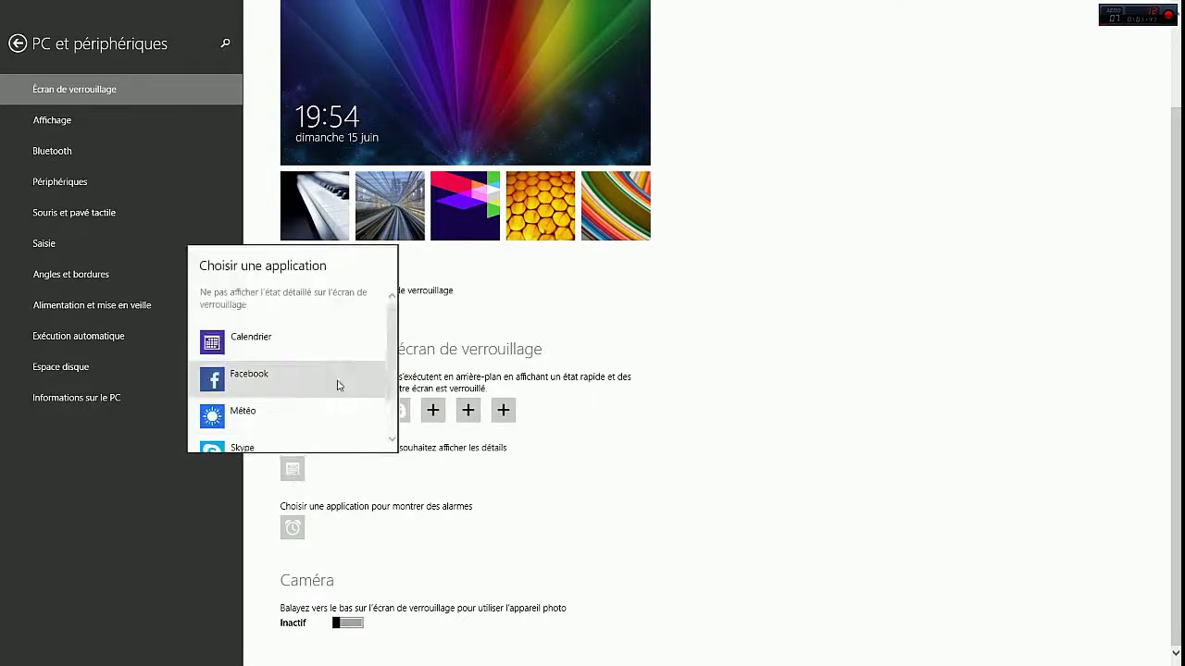
{"action": "scroll", "coordinate": [330, 360], "scroll_direction": "down", "scroll_amount": 2}
{"action": "scroll", "coordinate": [309, 342], "scroll_direction": "up", "scroll_amount": 2}
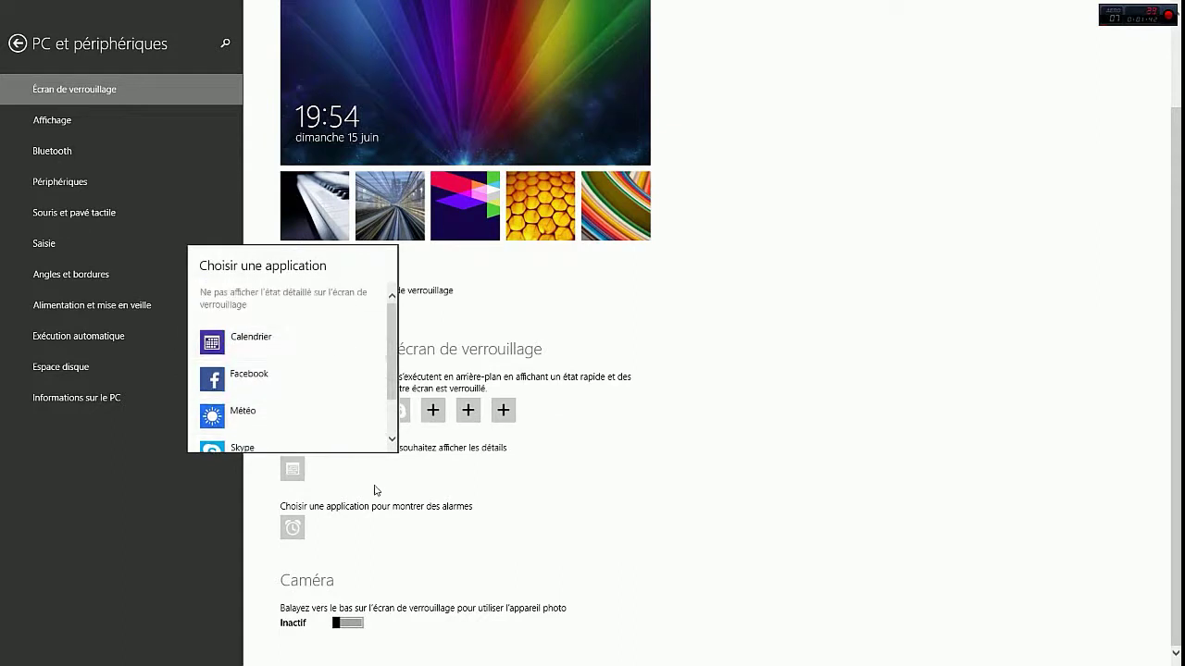
{"action": "left_click", "coordinate": [334, 343]}
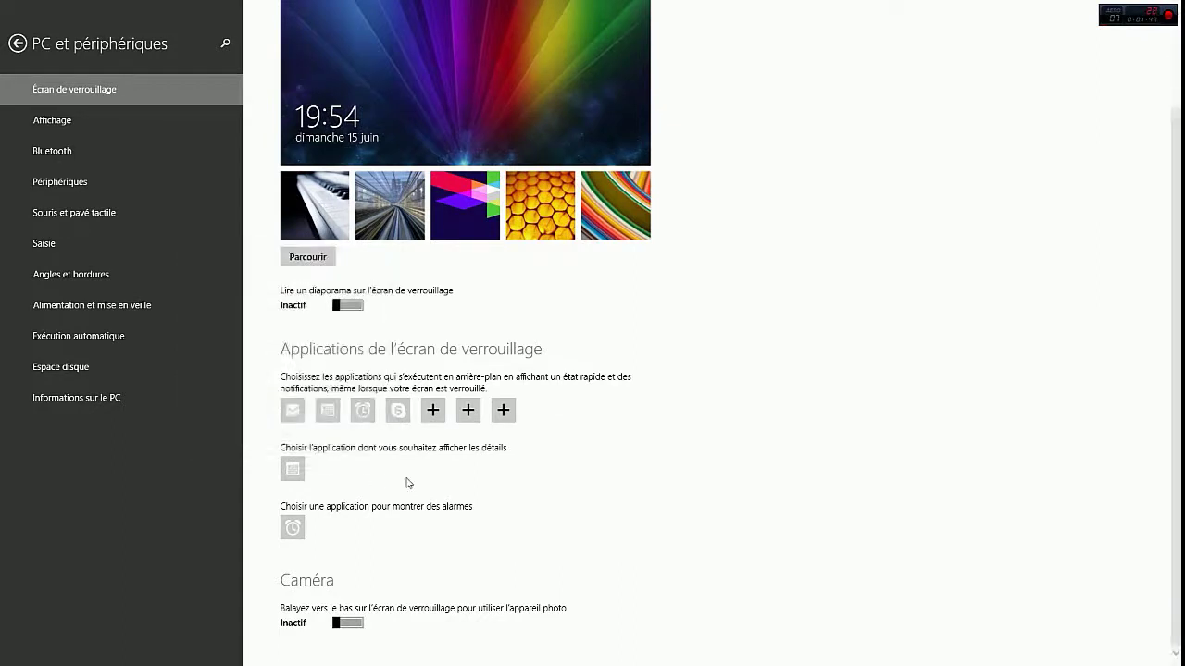
Choose Météo as the app that shows detailed status on the lock screen.
{"action": "left_click", "coordinate": [292, 470]}
{"action": "scroll", "coordinate": [291, 338], "scroll_direction": "down", "scroll_amount": 2}
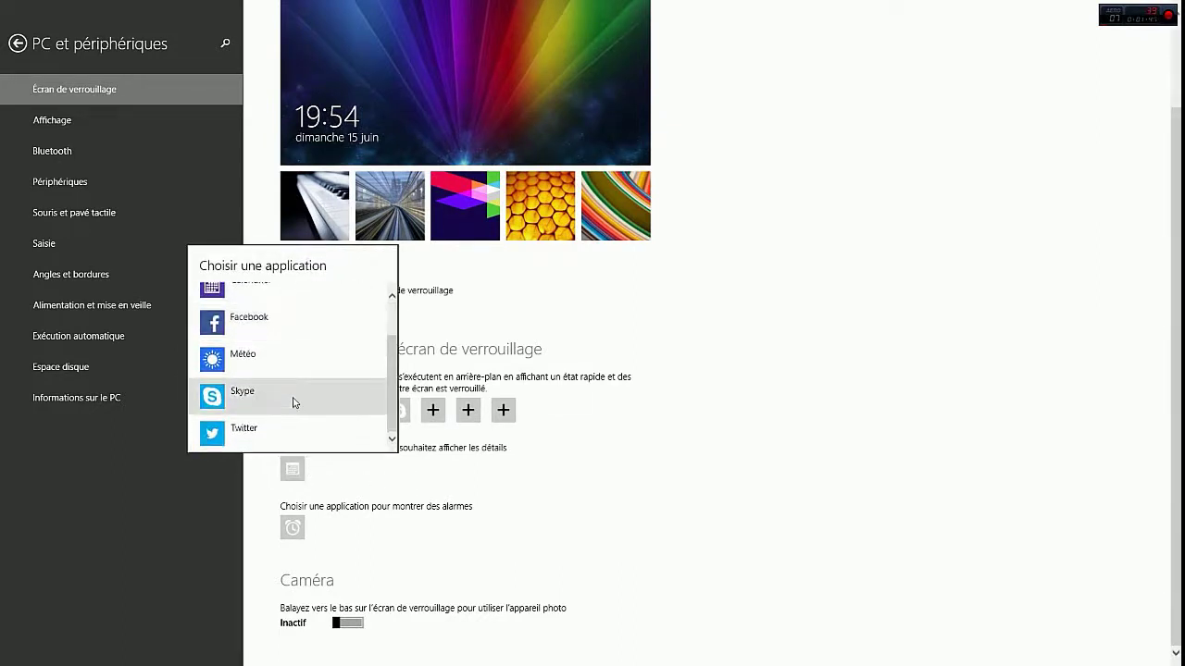
{"action": "left_click", "coordinate": [291, 359]}
{"action": "scroll", "coordinate": [574, 306], "scroll_direction": "up", "scroll_amount": 2}
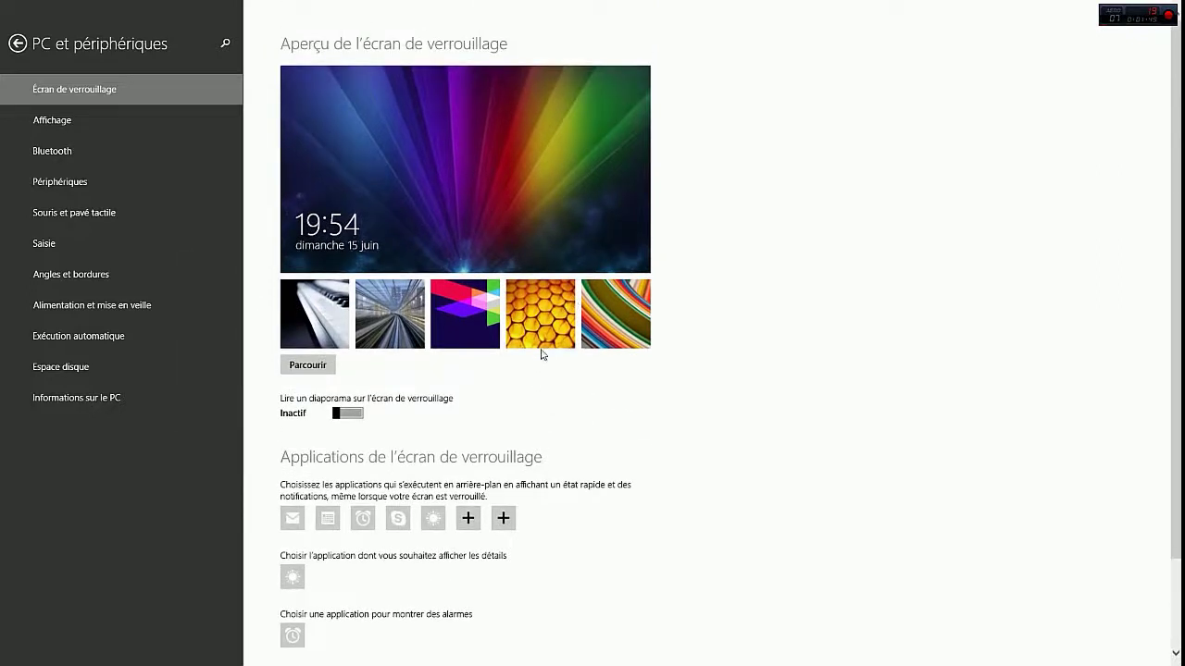
Set Calendrier as the app that shows detailed status on the lock screen.
{"action": "scroll", "coordinate": [542, 354], "scroll_direction": "down", "scroll_amount": 2}
{"action": "scroll", "coordinate": [291, 537], "scroll_direction": "up", "scroll_amount": 2}
{"action": "scroll", "coordinate": [367, 466], "scroll_direction": "down", "scroll_amount": 1}
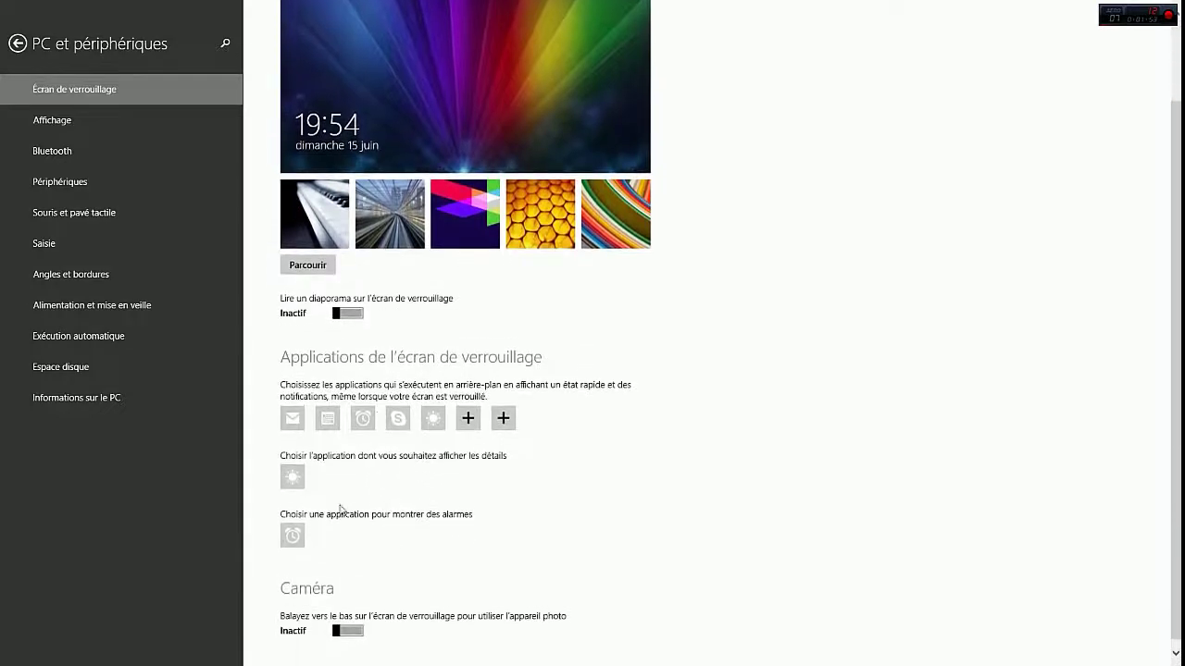
{"action": "left_click", "coordinate": [293, 477]}
{"action": "left_click", "coordinate": [294, 357]}
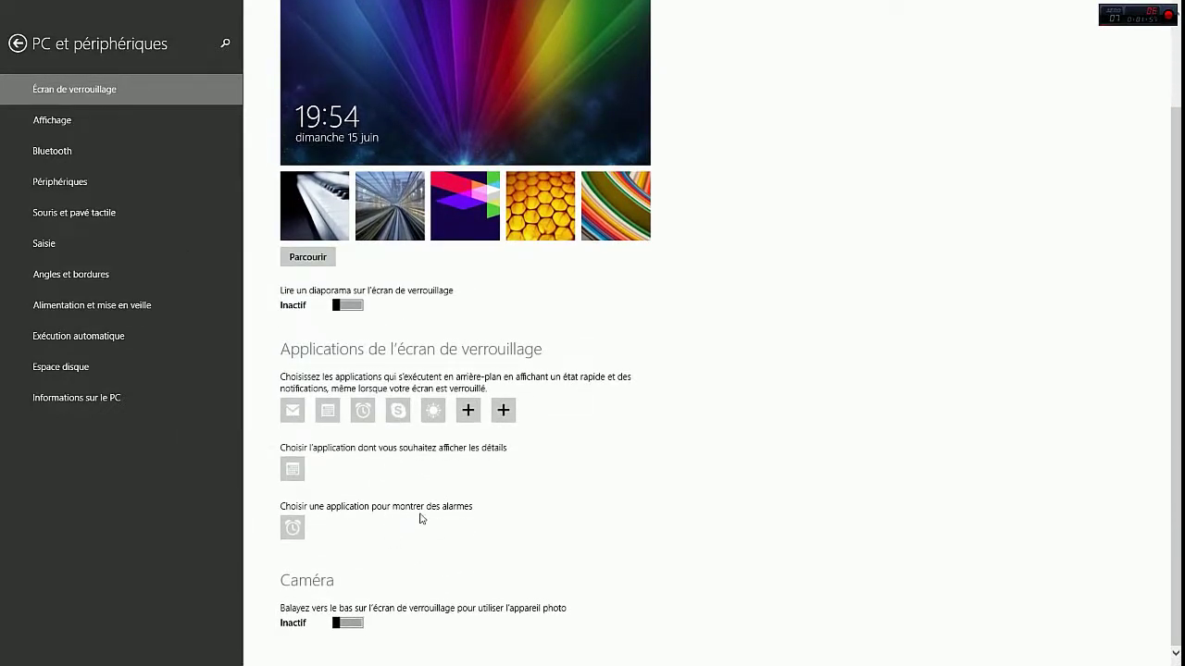
Examine which apps can show alarms on the lock screen, leaving the choice as it is.
{"action": "scroll", "coordinate": [516, 106], "scroll_direction": "up", "scroll_amount": 1}
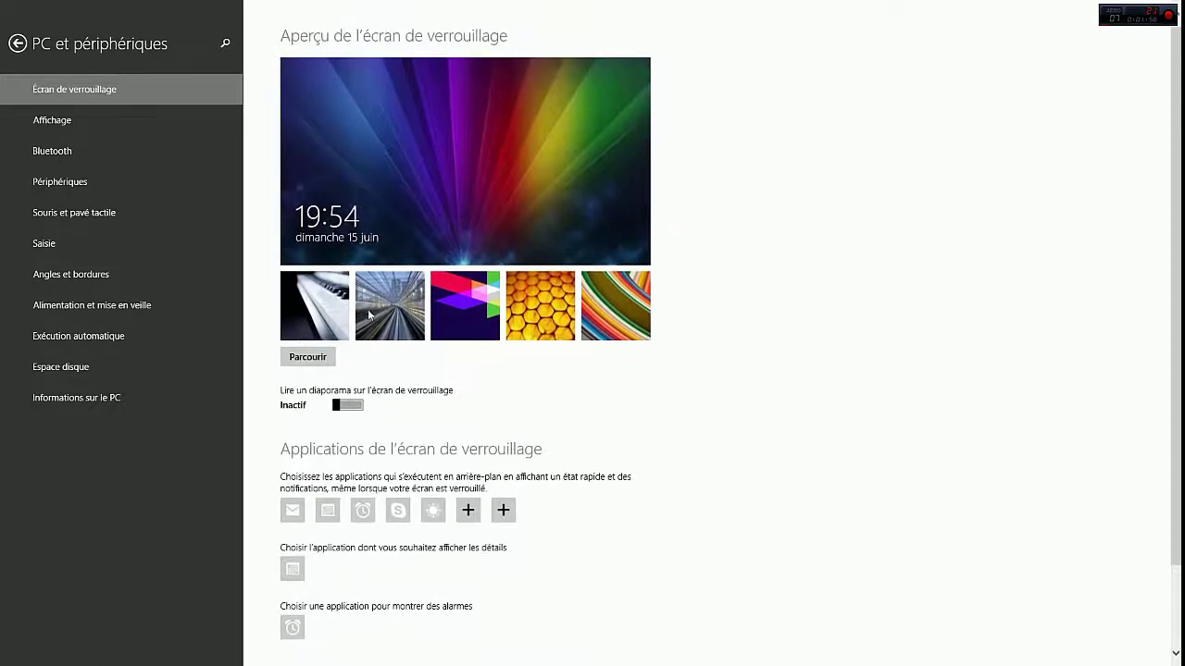
{"action": "scroll", "coordinate": [450, 325], "scroll_direction": "down", "scroll_amount": 1}
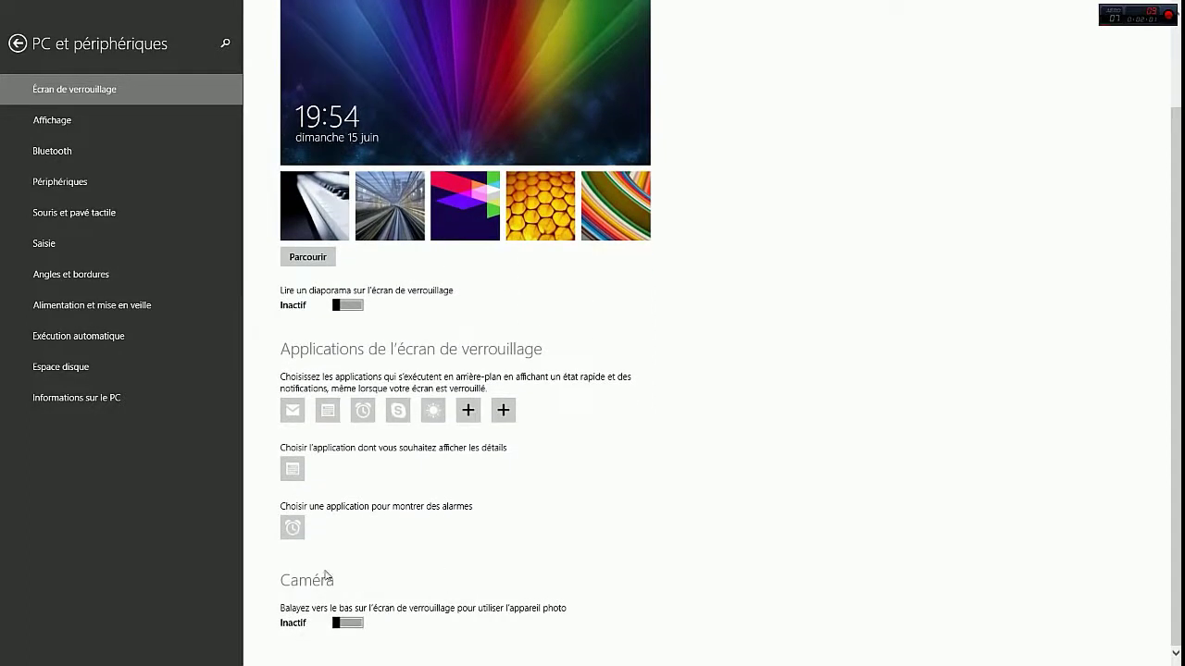
{"action": "scroll", "coordinate": [490, 185], "scroll_direction": "up", "scroll_amount": 1}
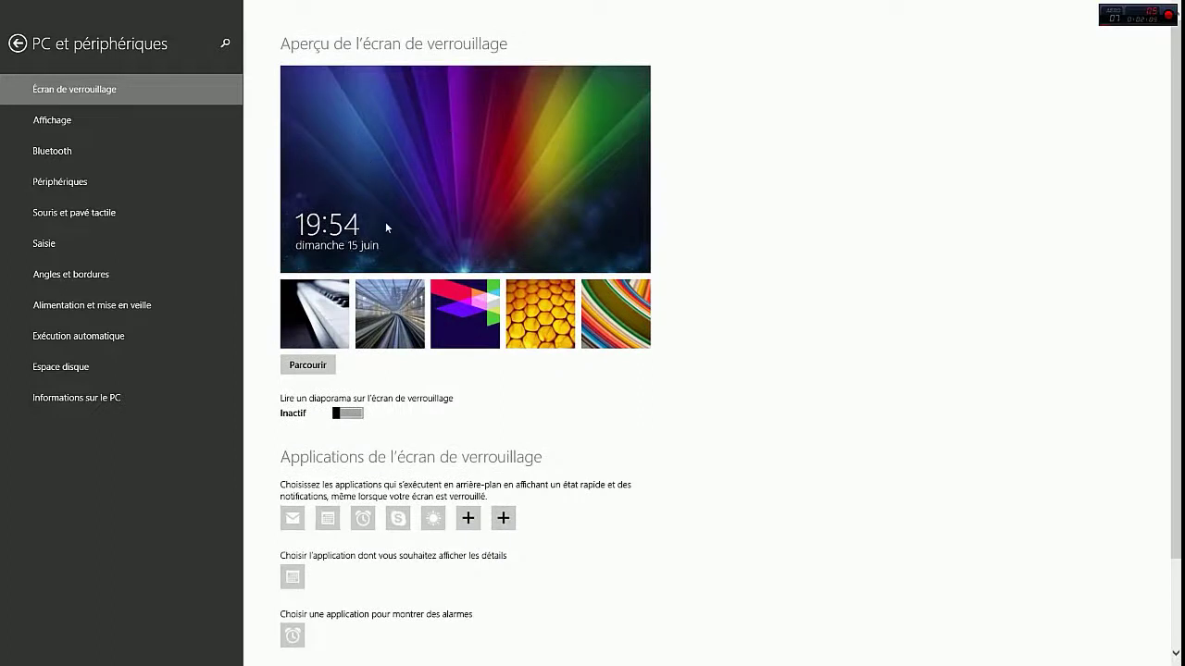
{"action": "scroll", "coordinate": [652, 520], "scroll_direction": "down", "scroll_amount": 1}
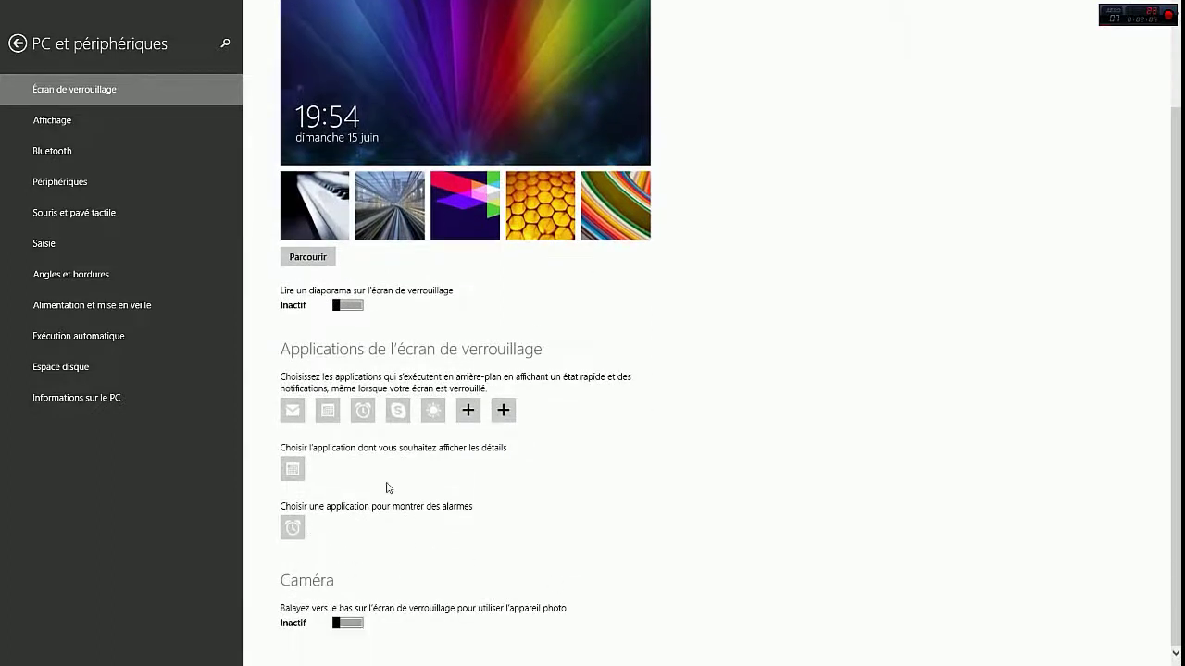
{"action": "left_click", "coordinate": [293, 528]}
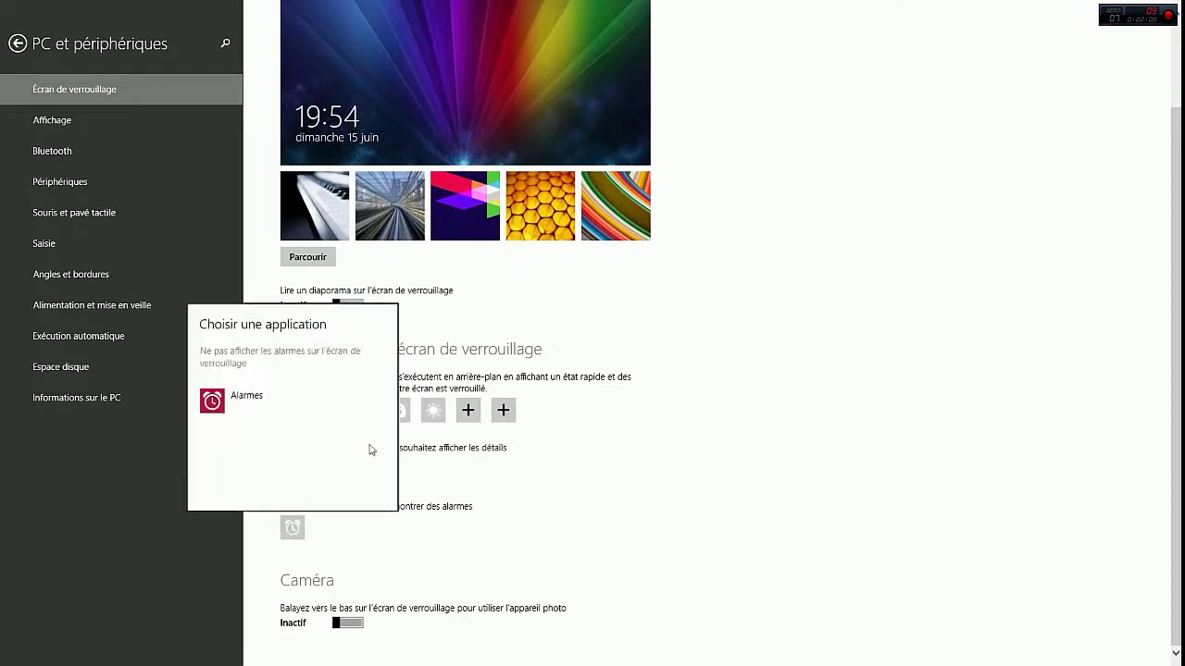
{"action": "left_click", "coordinate": [747, 446]}
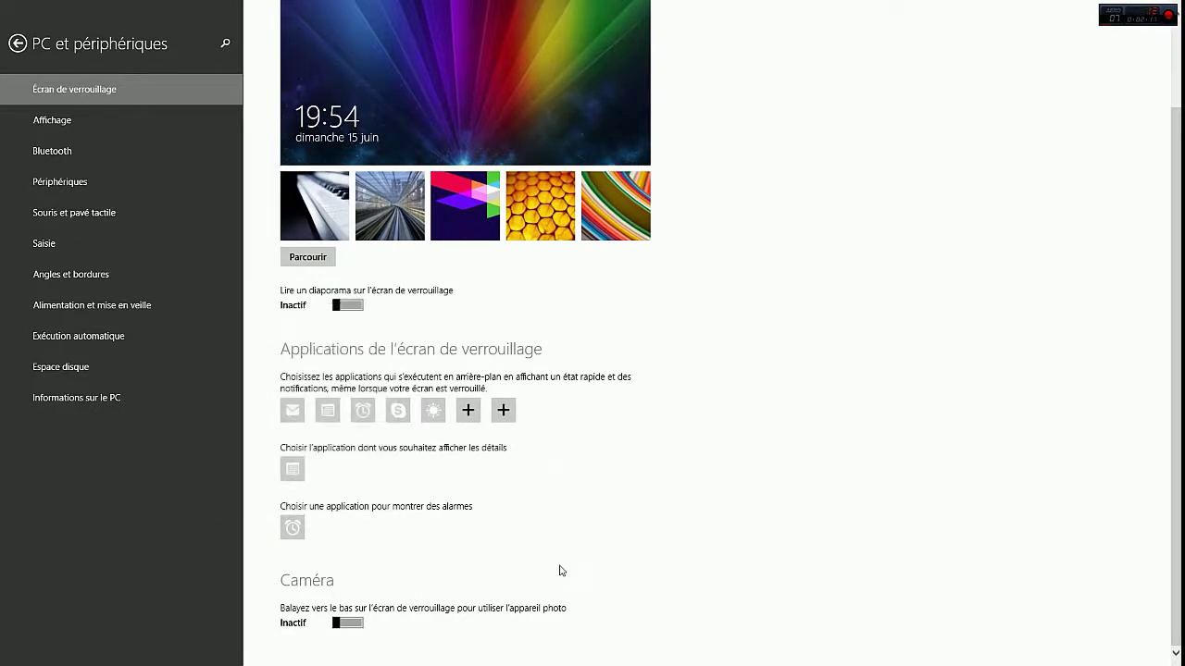
Enable using the camera by swiping down on the lock screen.
{"action": "left_click", "coordinate": [348, 623]}
{"action": "left_click", "coordinate": [348, 623]}
{"action": "left_click", "coordinate": [352, 625]}
{"action": "left_click", "coordinate": [352, 624]}
{"action": "left_click", "coordinate": [343, 625]}
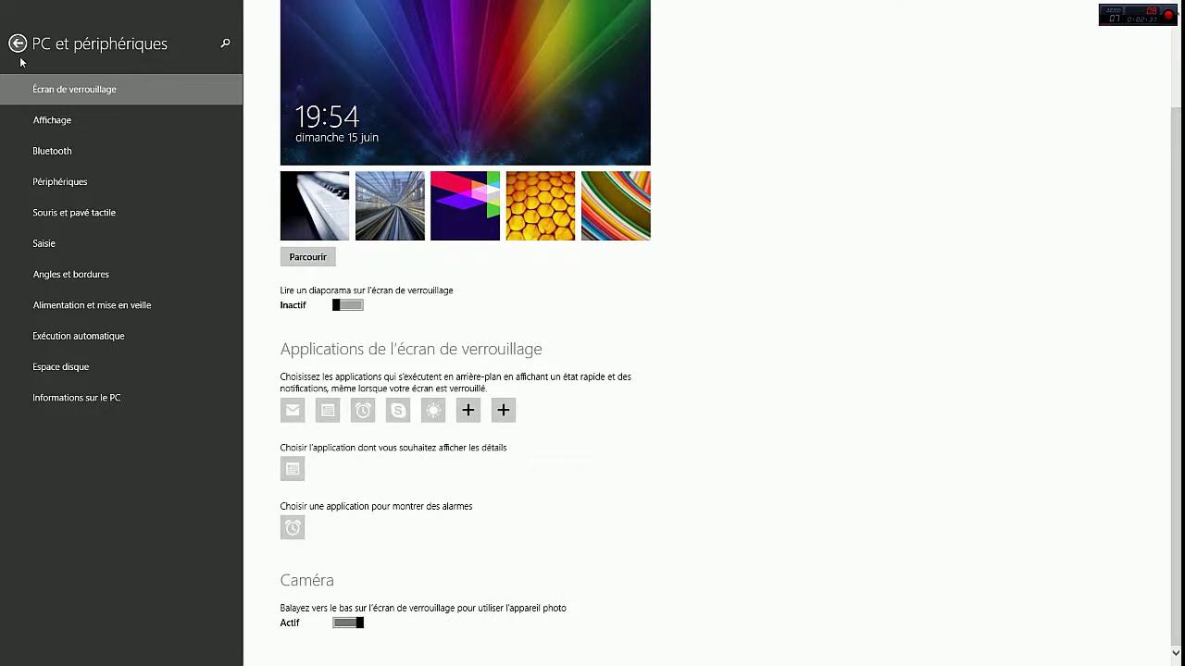
View the account avatar settings and open the sign-in options for the picture password.
{"action": "scroll", "coordinate": [745, 289], "scroll_direction": "up", "scroll_amount": 2}
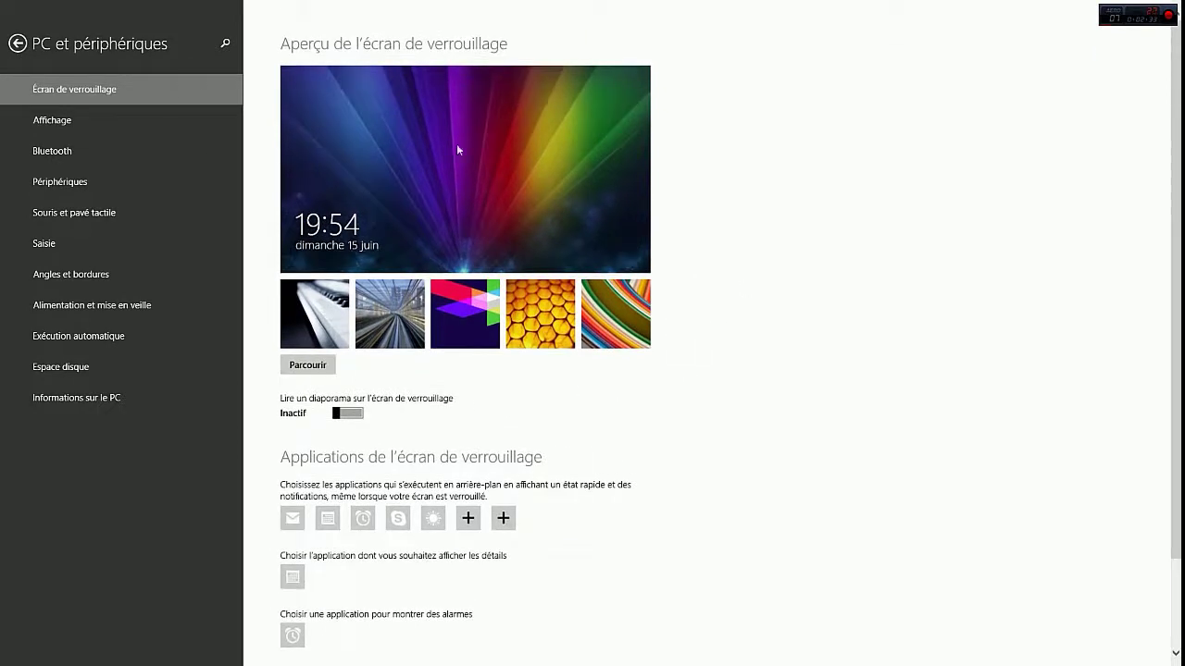
{"action": "left_click", "coordinate": [17, 45]}
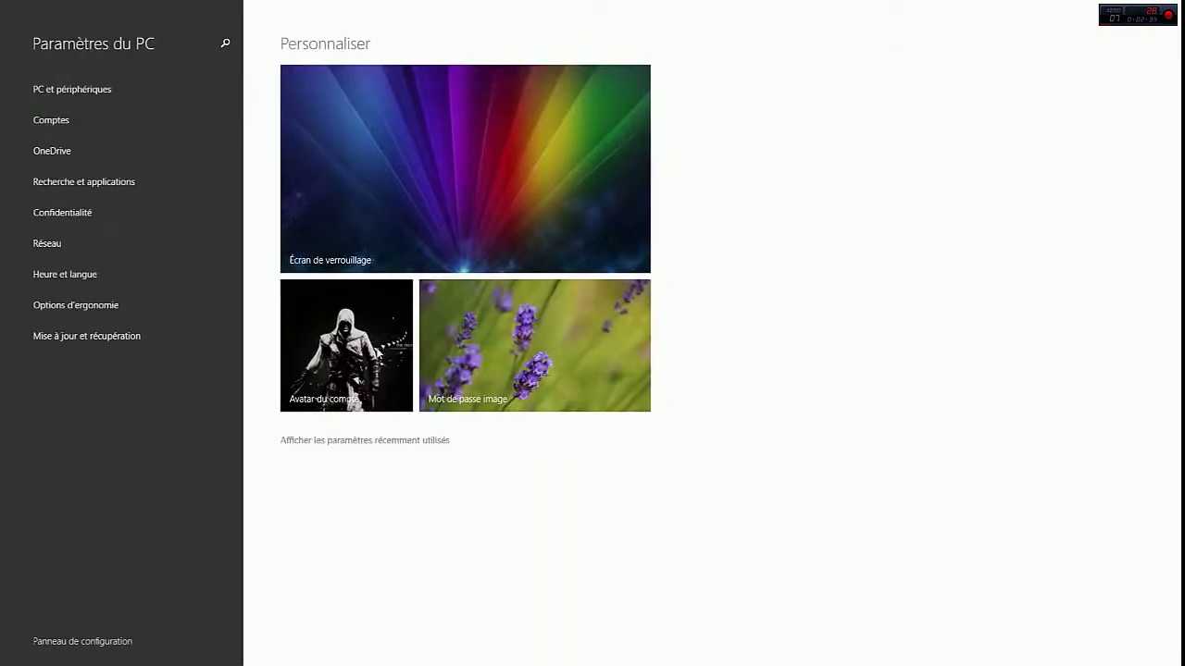
{"action": "left_click", "coordinate": [329, 311]}
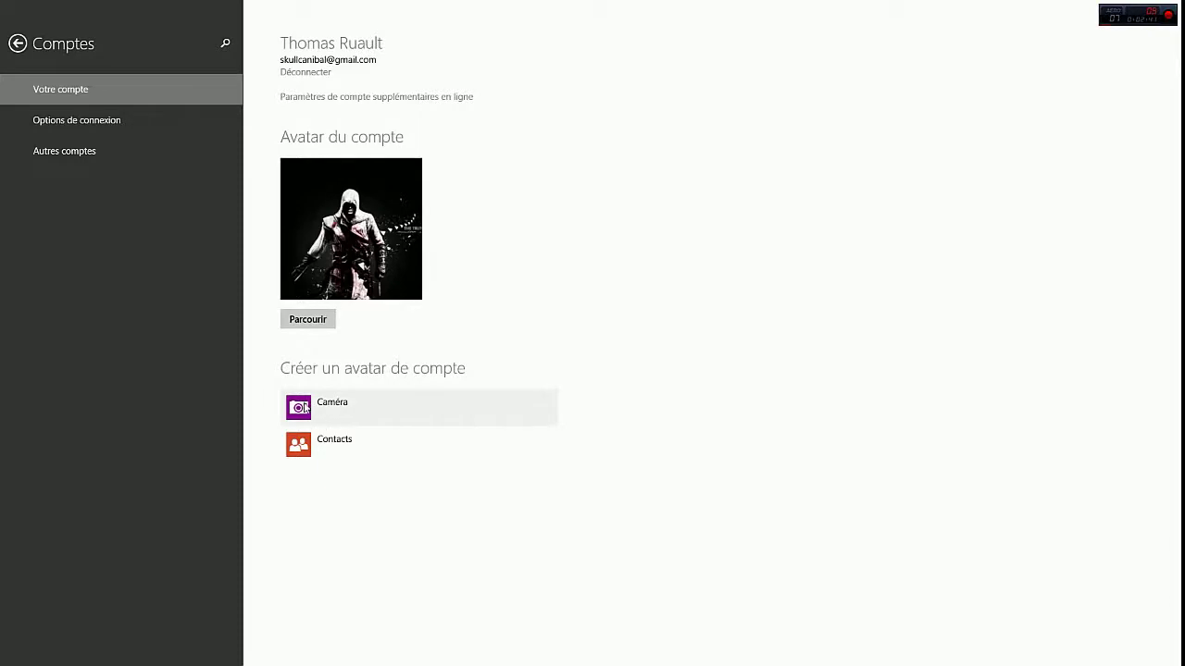
{"action": "left_click", "coordinate": [16, 44]}
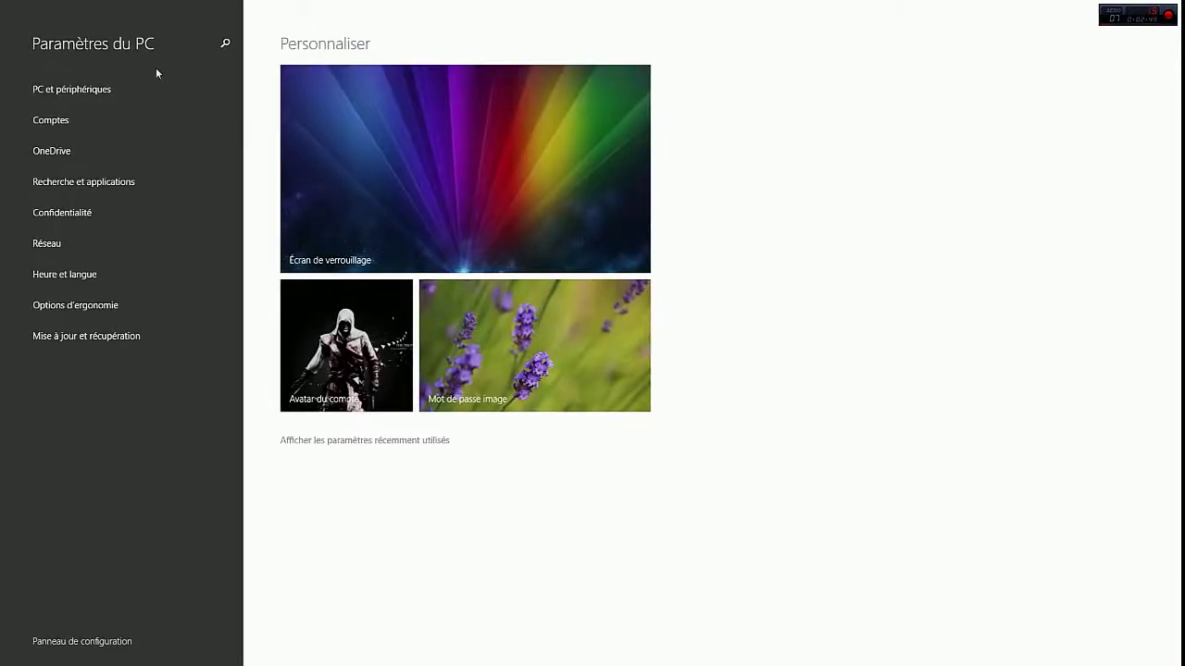
{"action": "left_click", "coordinate": [602, 339]}
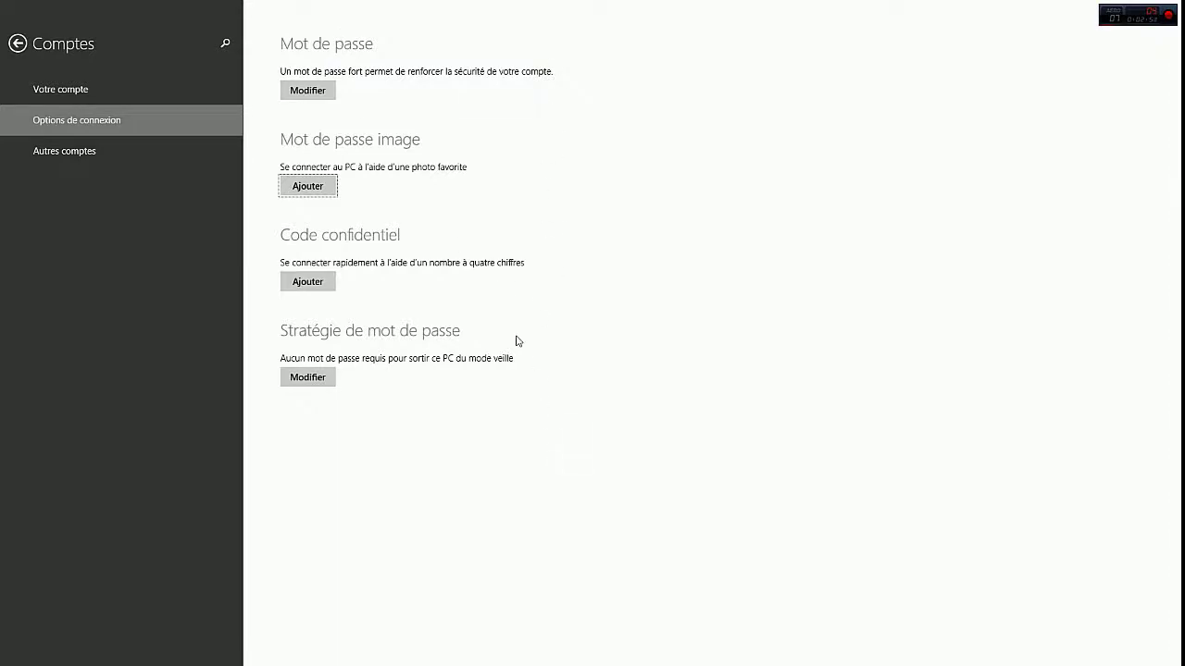
Recheck the picture password sign-in options, return to the PC settings overview and close PC settings.
{"action": "left_click", "coordinate": [17, 44]}
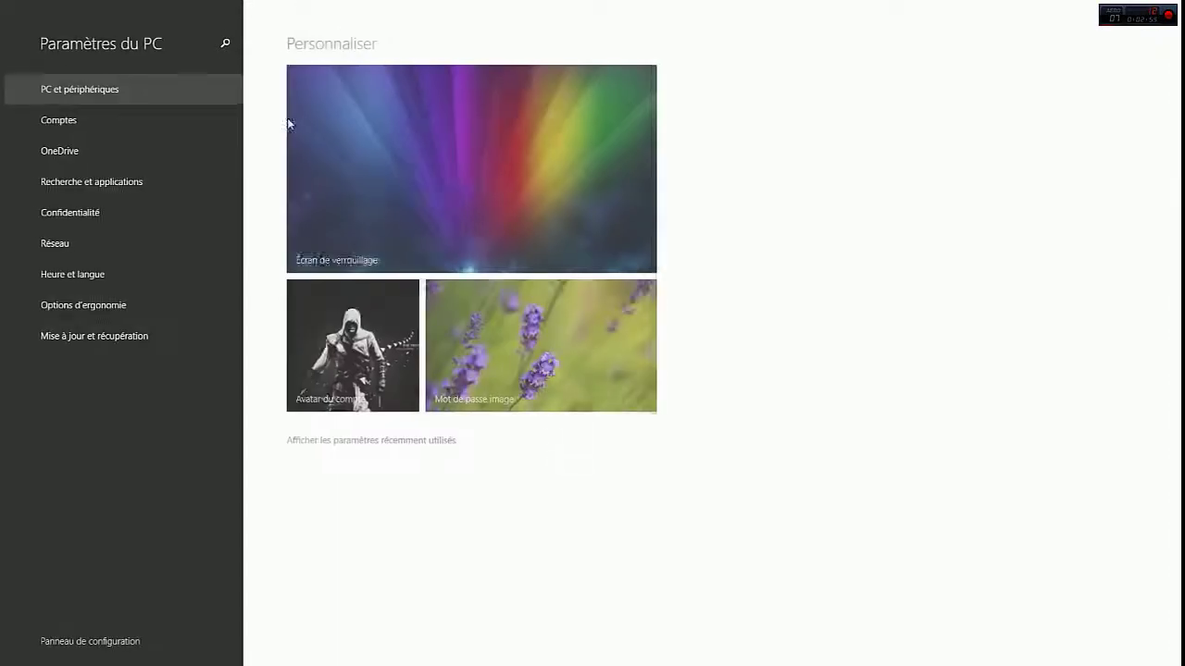
{"action": "left_click", "coordinate": [579, 367]}
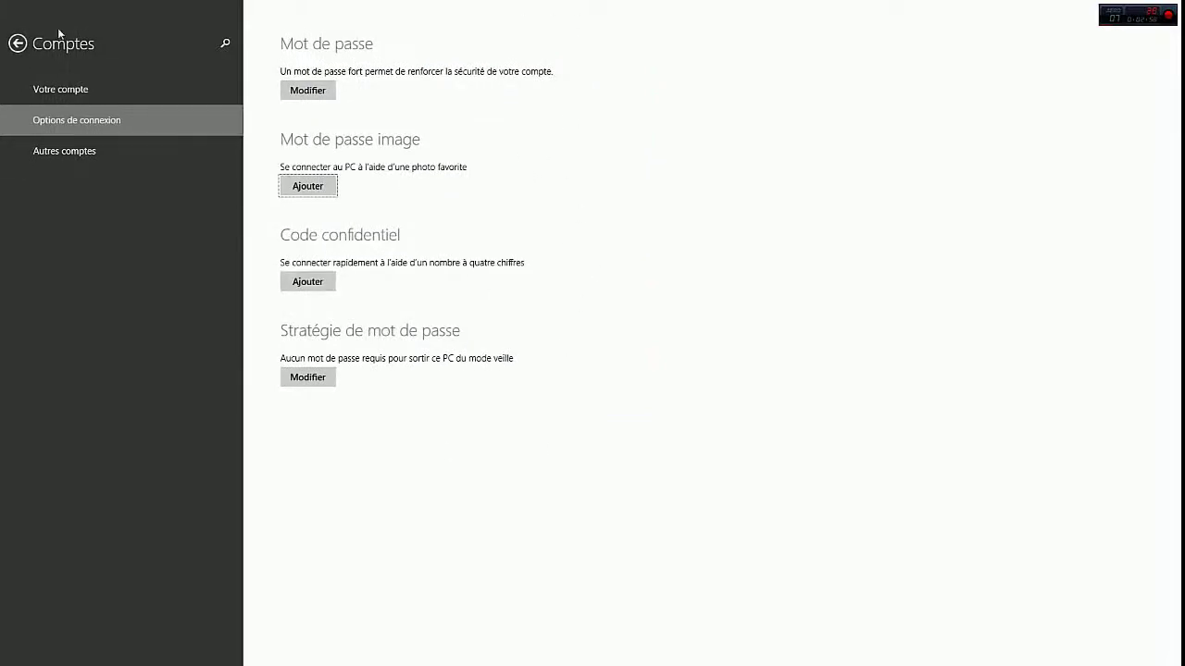
{"action": "left_click", "coordinate": [18, 44]}
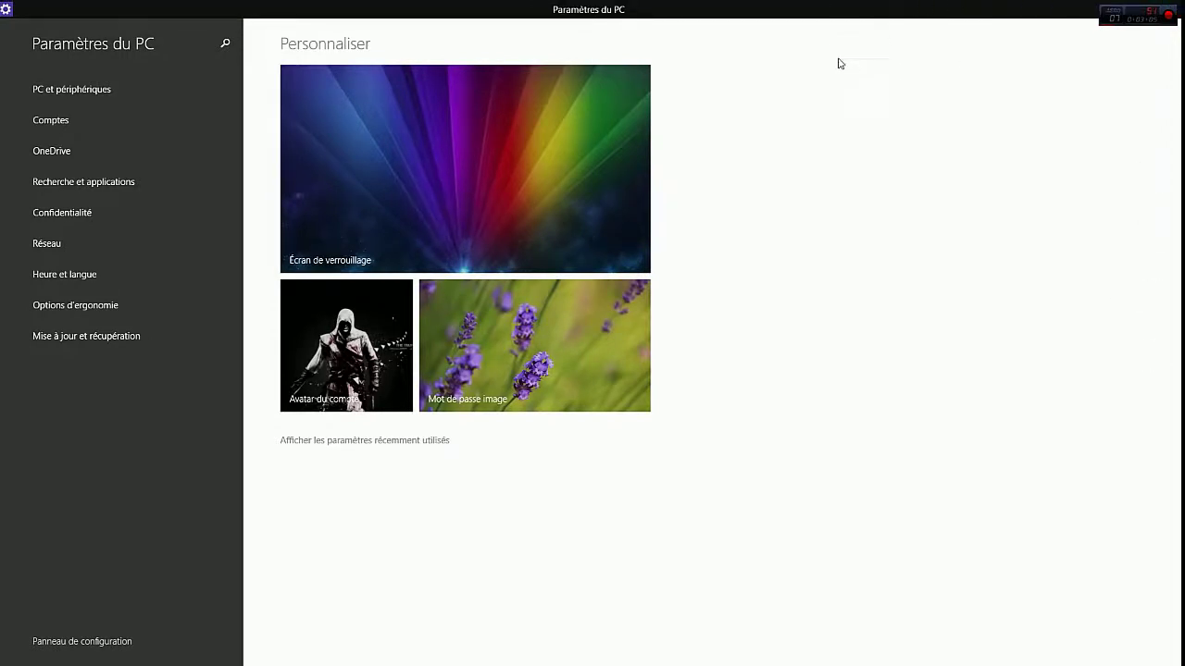
{"action": "left_click_drag", "start_coordinate": [639, 6], "coordinate": [556, 652]}
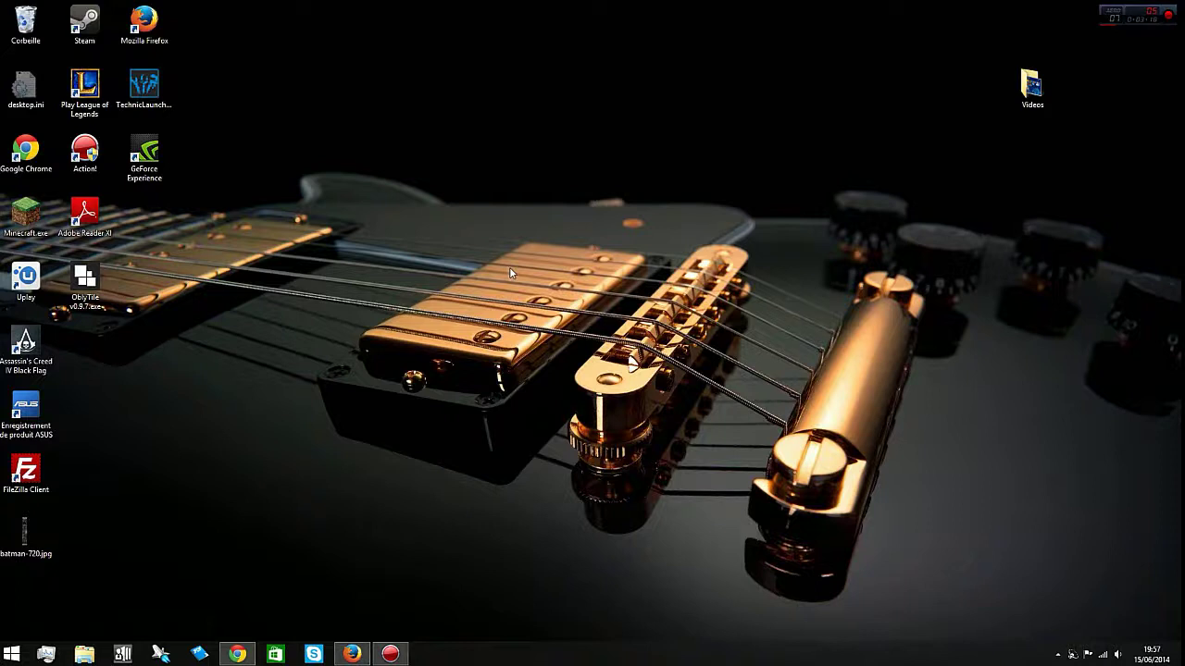
Open OblyTile v0.9.7 from the desktop, look at the Start screen tiles and return to OblyTile.
{"action": "left_click", "coordinate": [12, 655]}
{"action": "left_click", "coordinate": [12, 655]}
{"action": "left_click", "coordinate": [9, 657]}
{"action": "left_click", "coordinate": [10, 657]}
{"action": "double_click", "coordinate": [106, 284]}
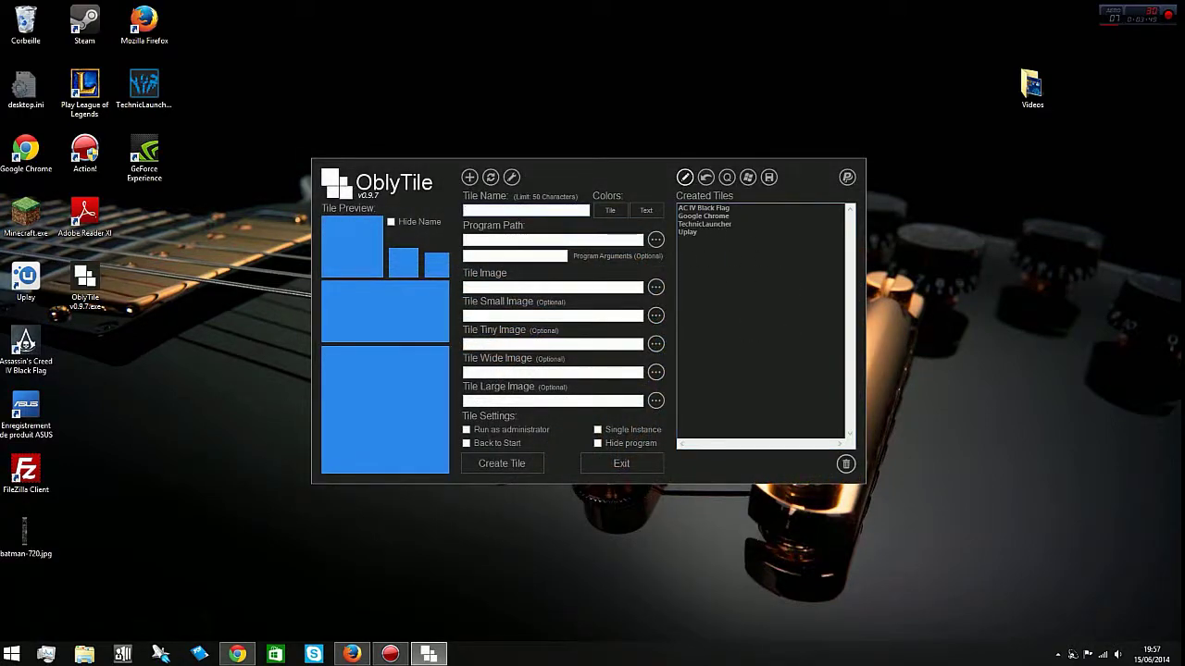
{"action": "left_click", "coordinate": [12, 654]}
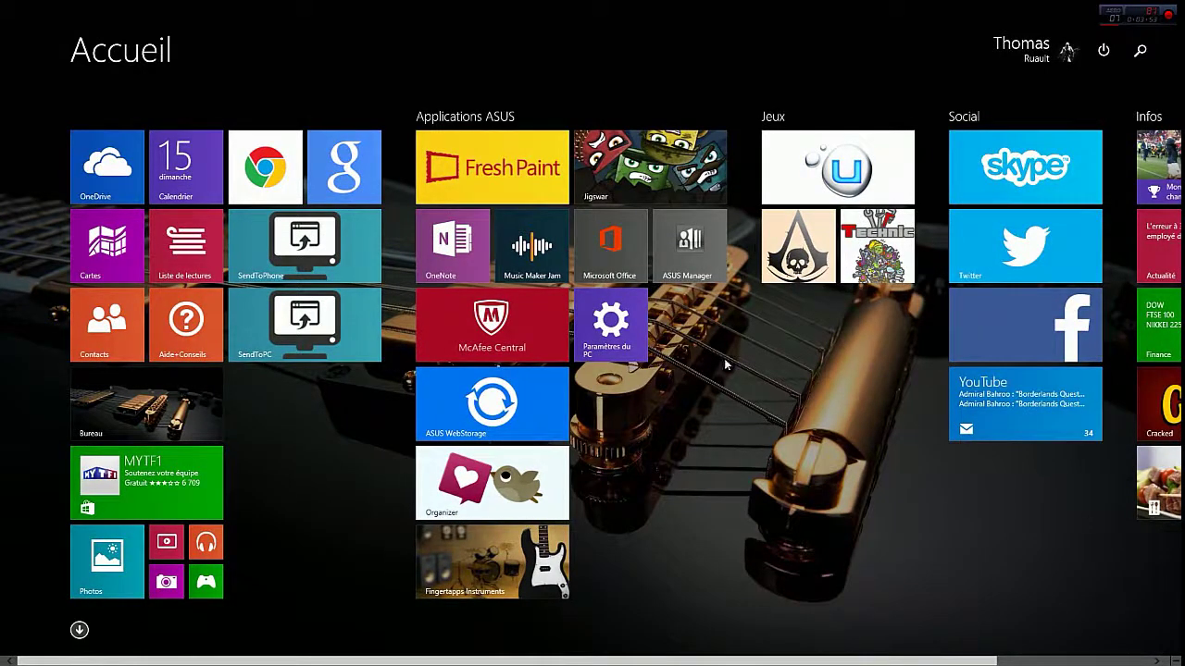
{"action": "mouse_move", "coordinate": [17, 494]}
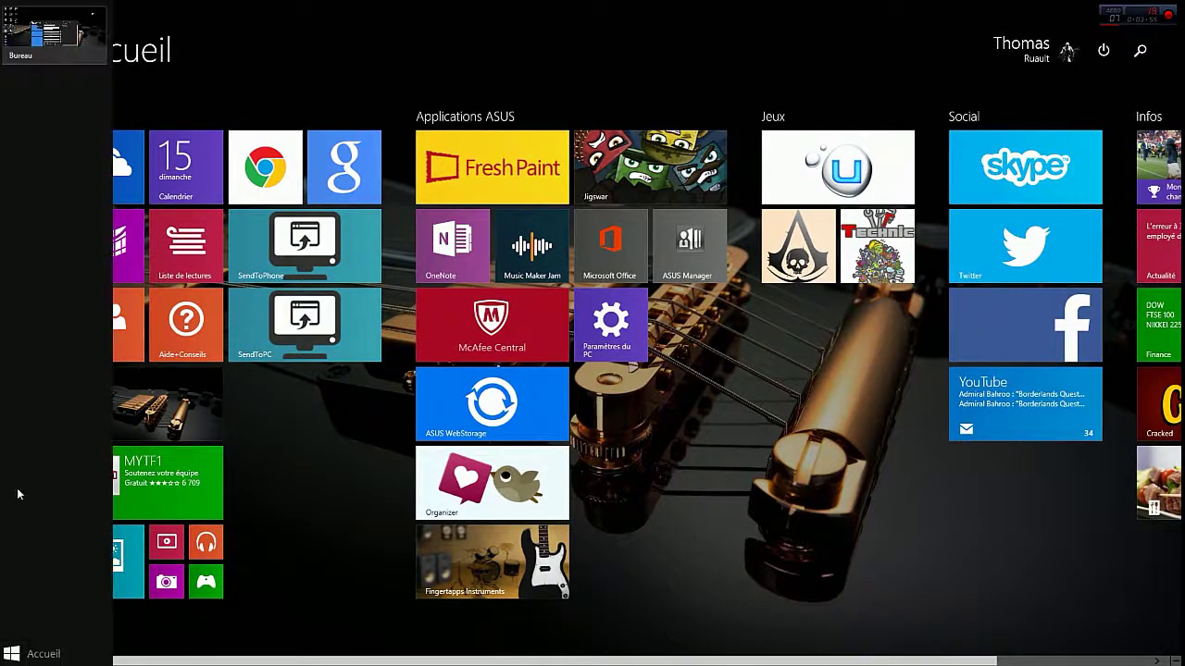
{"action": "left_click", "coordinate": [27, 653]}
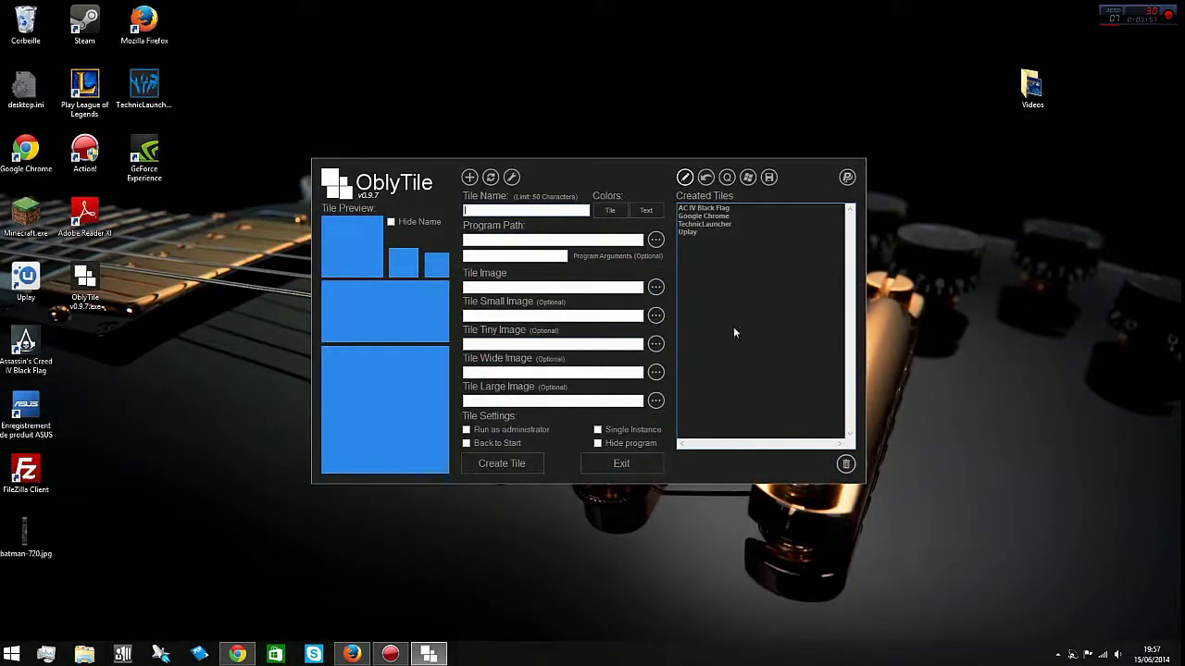
Show OblyTile's shortcut list and load the Action! shortcut into the tile form.
{"action": "left_click", "coordinate": [706, 178]}
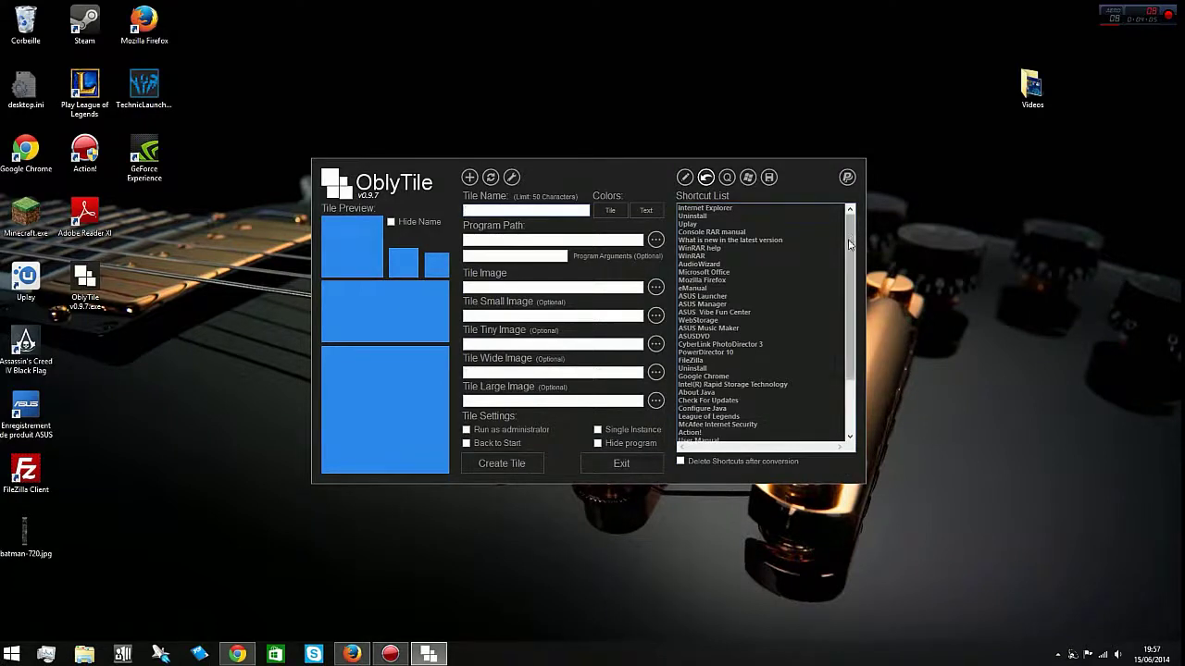
{"action": "scroll", "coordinate": [854, 317], "scroll_direction": "down", "scroll_amount": 4}
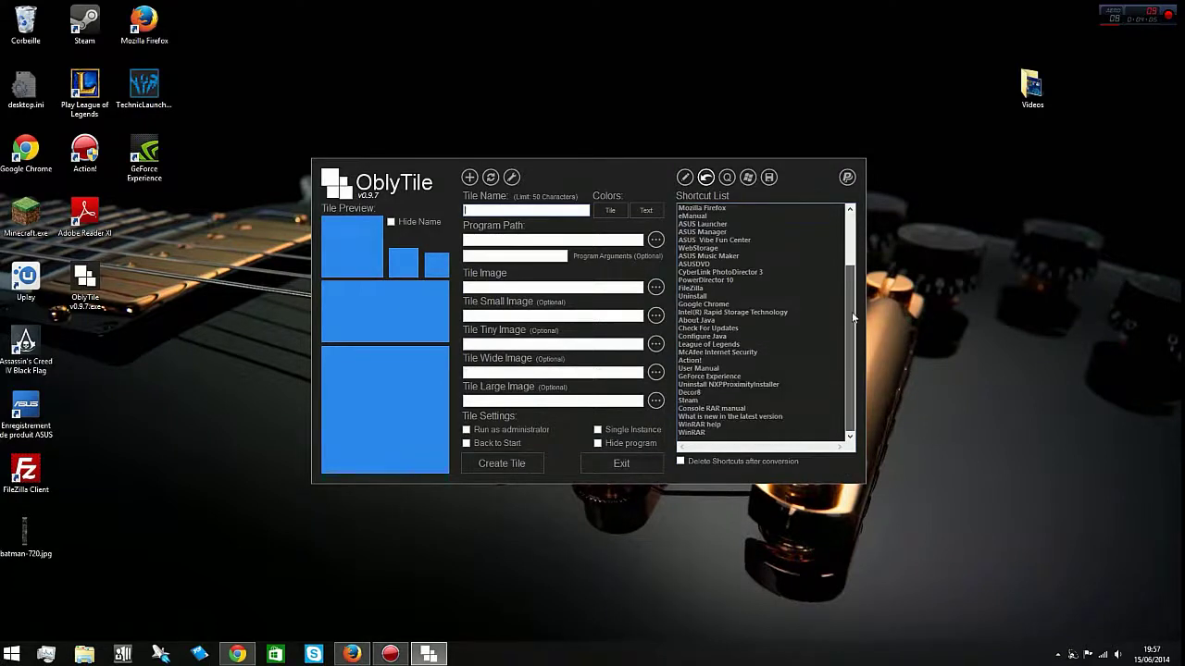
{"action": "left_click", "coordinate": [713, 360]}
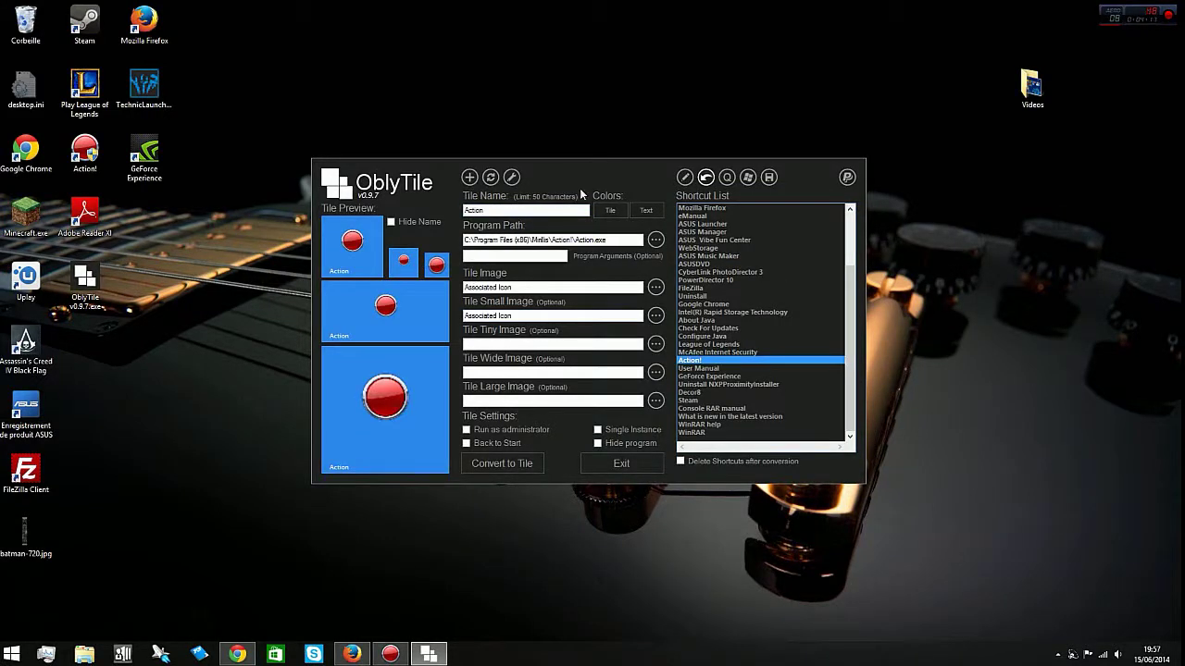
{"action": "key", "text": "super"}
{"action": "key", "text": "super"}
Try a different tile name for the Action! shortcut and restore the name Action.
{"action": "left_click_drag", "start_coordinate": [488, 211], "coordinate": [451, 222]}
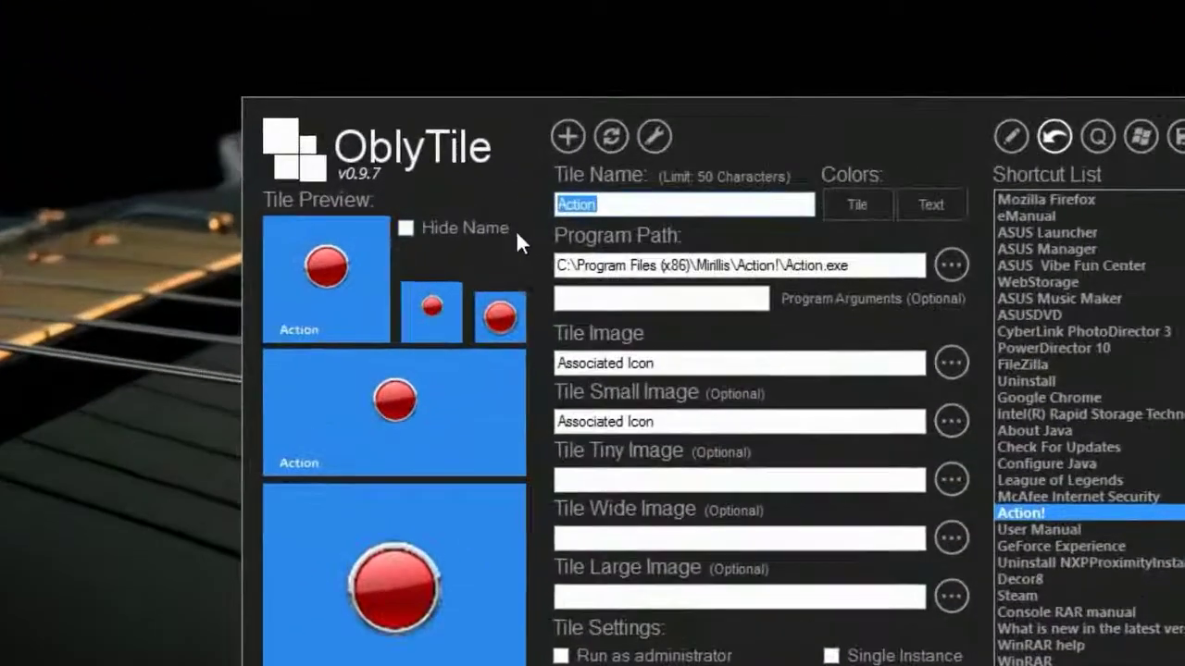
{"action": "type", "text": "fire"}
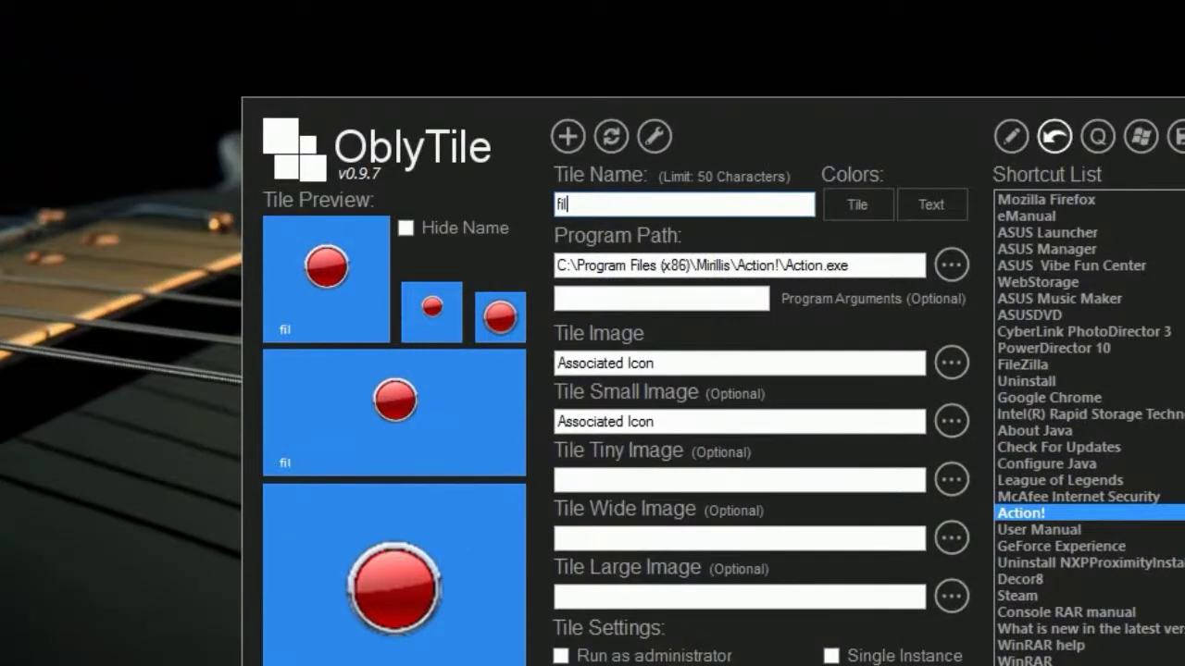
{"action": "key", "text": "BackSpace"}
{"action": "key", "text": "BackSpace"}
{"action": "key", "text": "BackSpace"}
Hide the name on the Action tile.
{"action": "left_click", "coordinate": [406, 227]}
{"action": "left_click", "coordinate": [401, 231]}
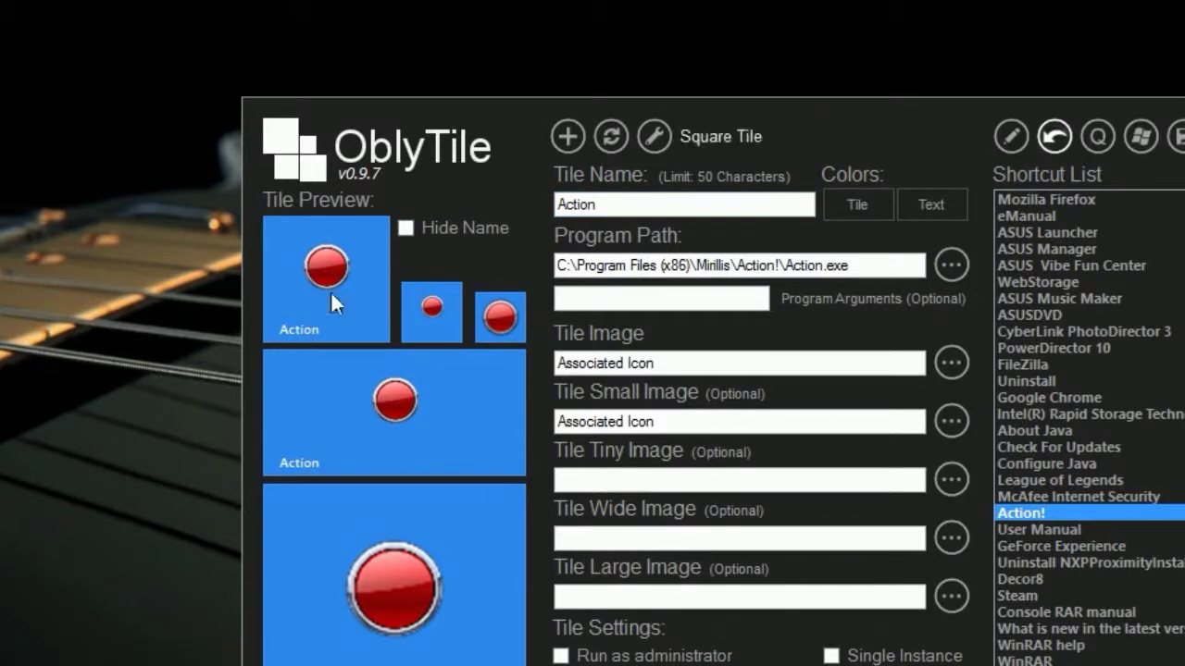
{"action": "left_click", "coordinate": [404, 229]}
Browse the Applications icons in the Metro UI725 folder for an image to use on the Action tile.
{"action": "left_click", "coordinate": [951, 363]}
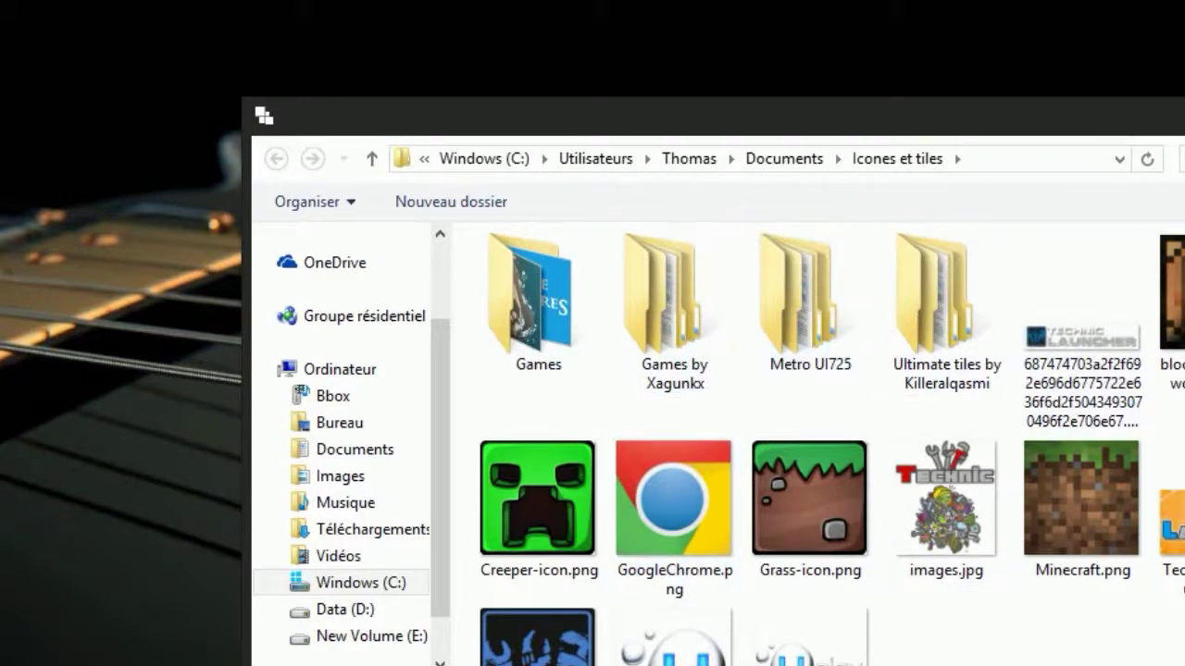
{"action": "double_click", "coordinate": [820, 359]}
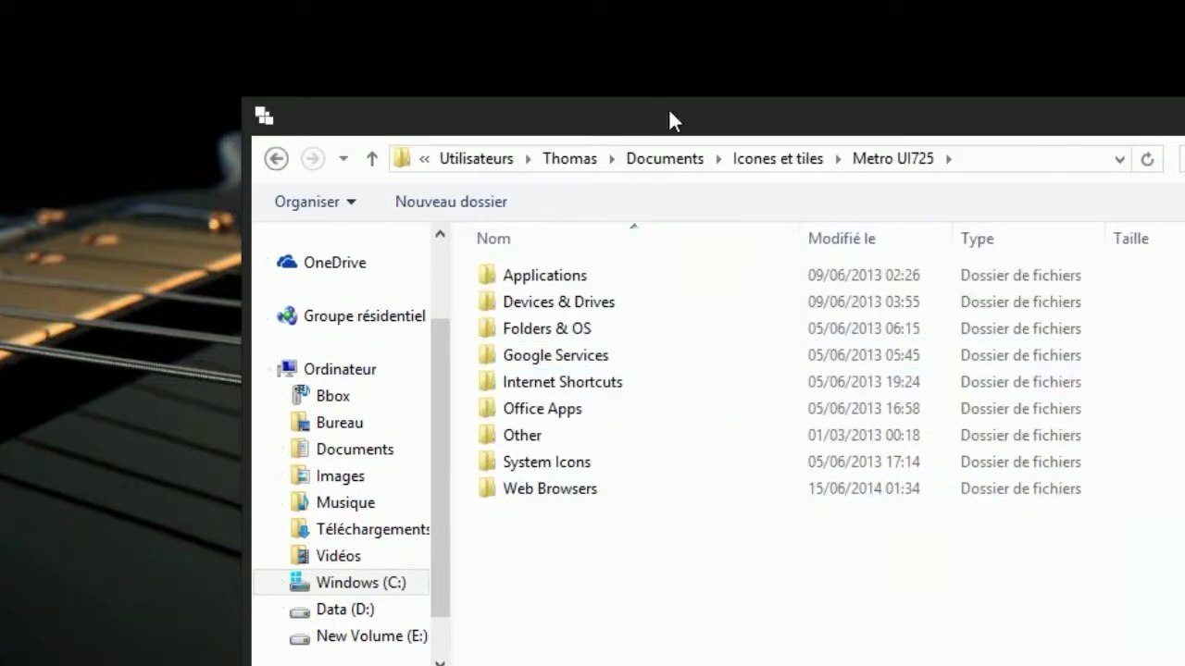
{"action": "left_click_drag", "start_coordinate": [668, 107], "coordinate": [681, 48]}
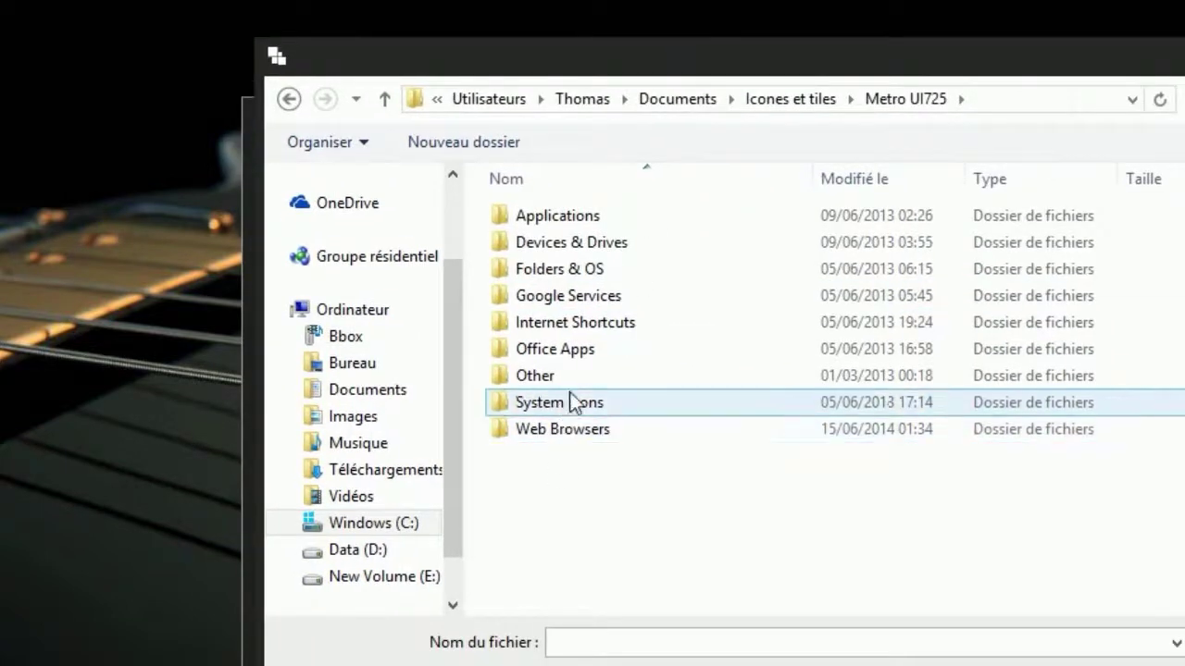
{"action": "double_click", "coordinate": [605, 216]}
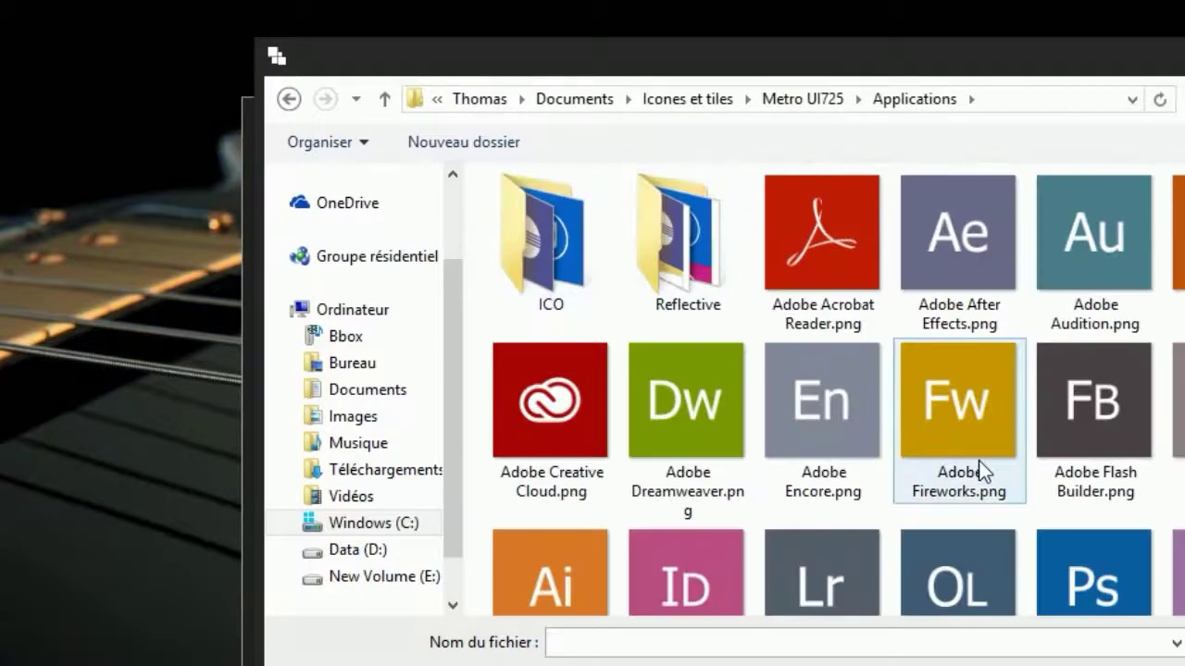
{"action": "key", "text": "a"}
{"action": "key", "text": "a"}
{"action": "scroll", "coordinate": [991, 426], "scroll_direction": "down", "scroll_amount": 3}
{"action": "scroll", "coordinate": [963, 403], "scroll_direction": "up", "scroll_amount": 3}
{"action": "key", "text": "a"}
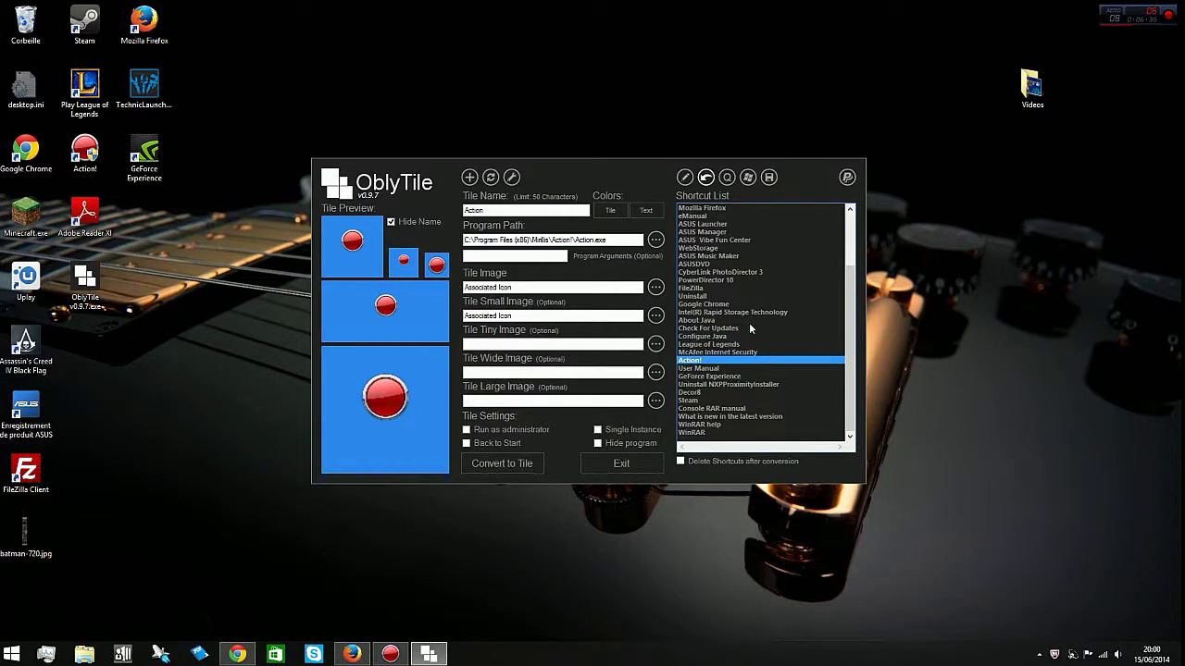
Load the Steam shortcut from the shortcut list into the tile form.
{"action": "left_click_drag", "start_coordinate": [854, 302], "coordinate": [850, 258]}
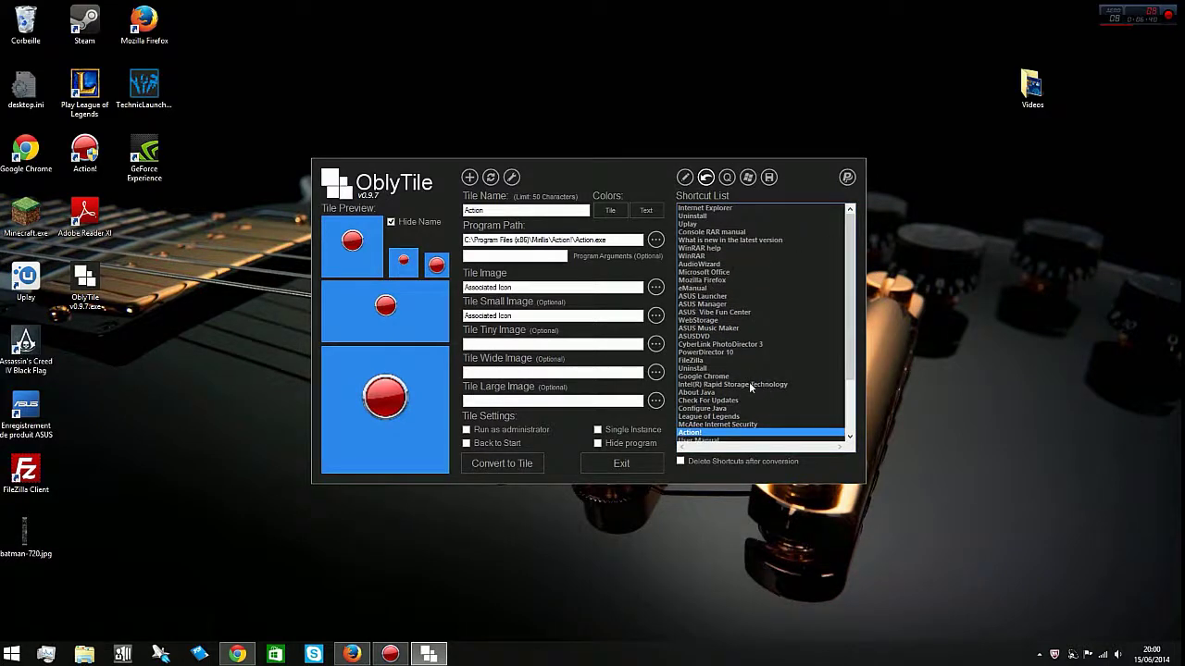
{"action": "scroll", "coordinate": [849, 284], "scroll_direction": "down", "scroll_amount": 1}
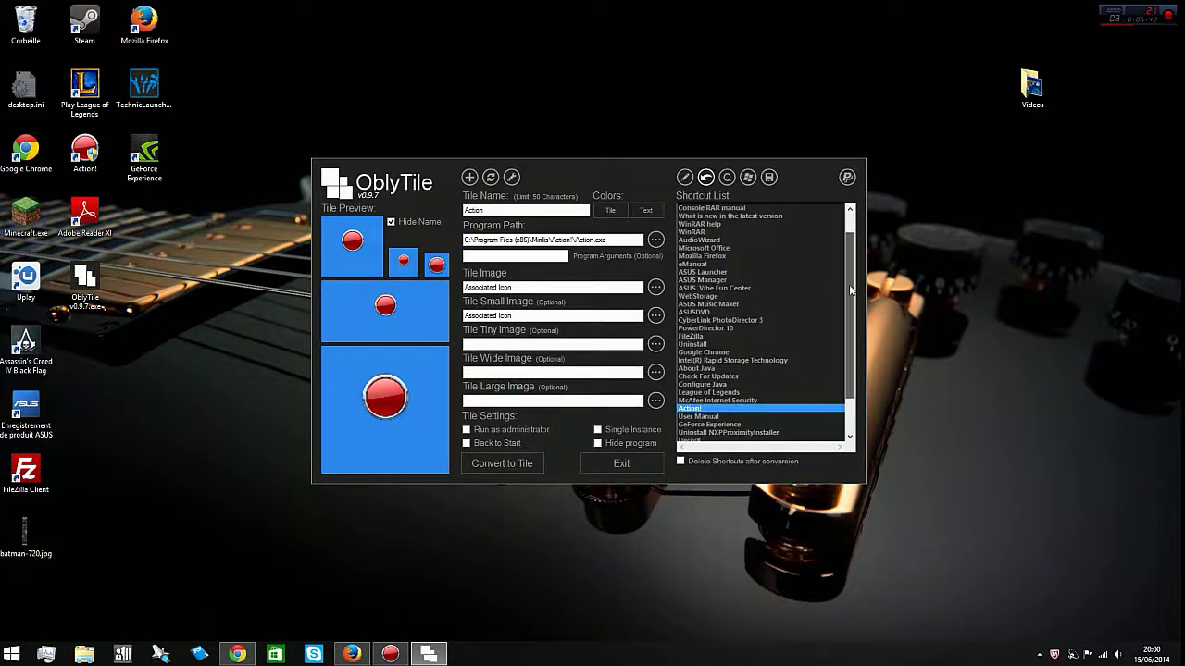
{"action": "scroll", "coordinate": [849, 290], "scroll_direction": "down", "scroll_amount": 1}
{"action": "left_click", "coordinate": [704, 432]}
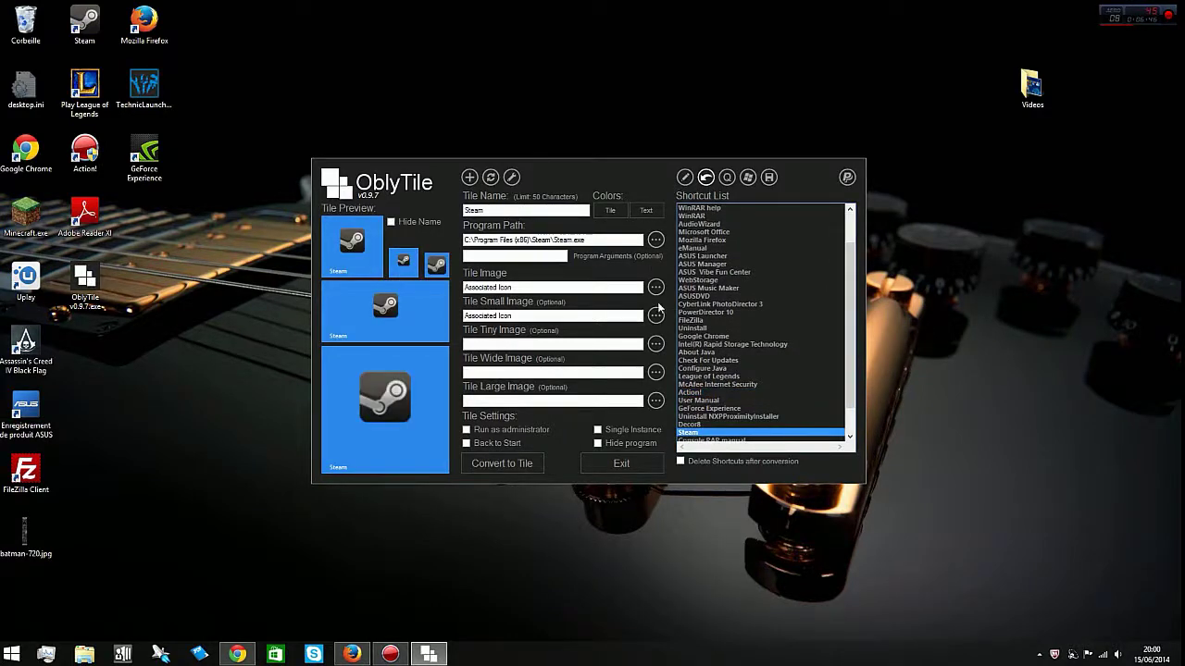
Set the Steam tile's image to Steam alt.png from the Metro UI725 Applications folder and hide the tile name.
{"action": "left_click", "coordinate": [656, 287]}
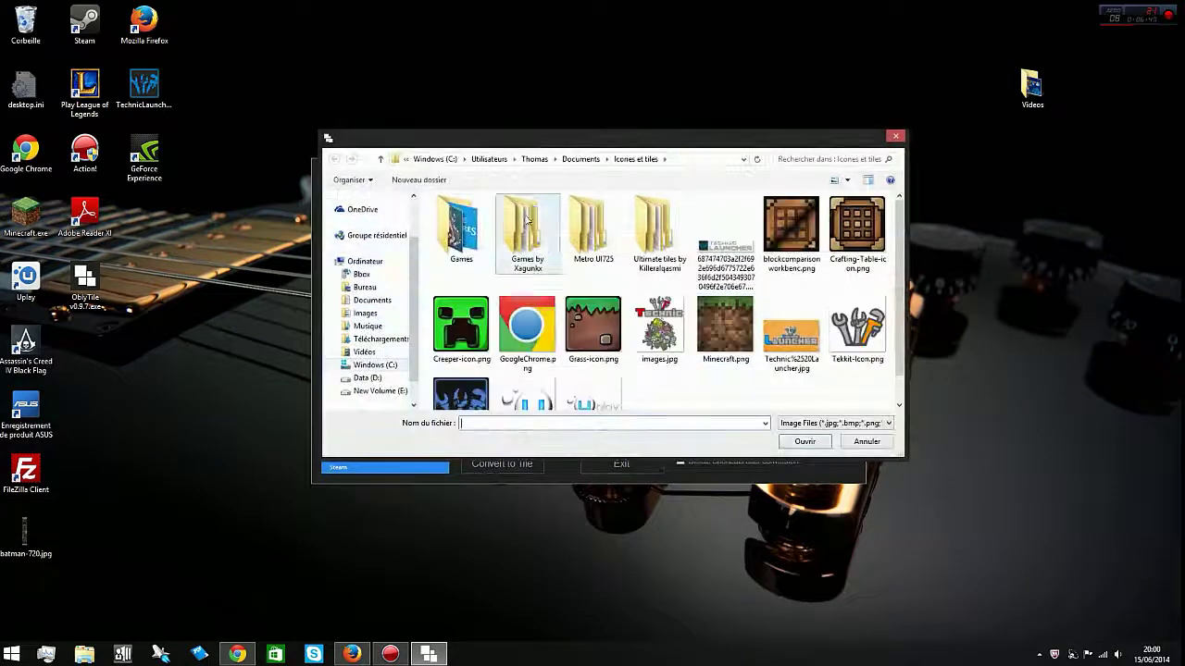
{"action": "double_click", "coordinate": [593, 227]}
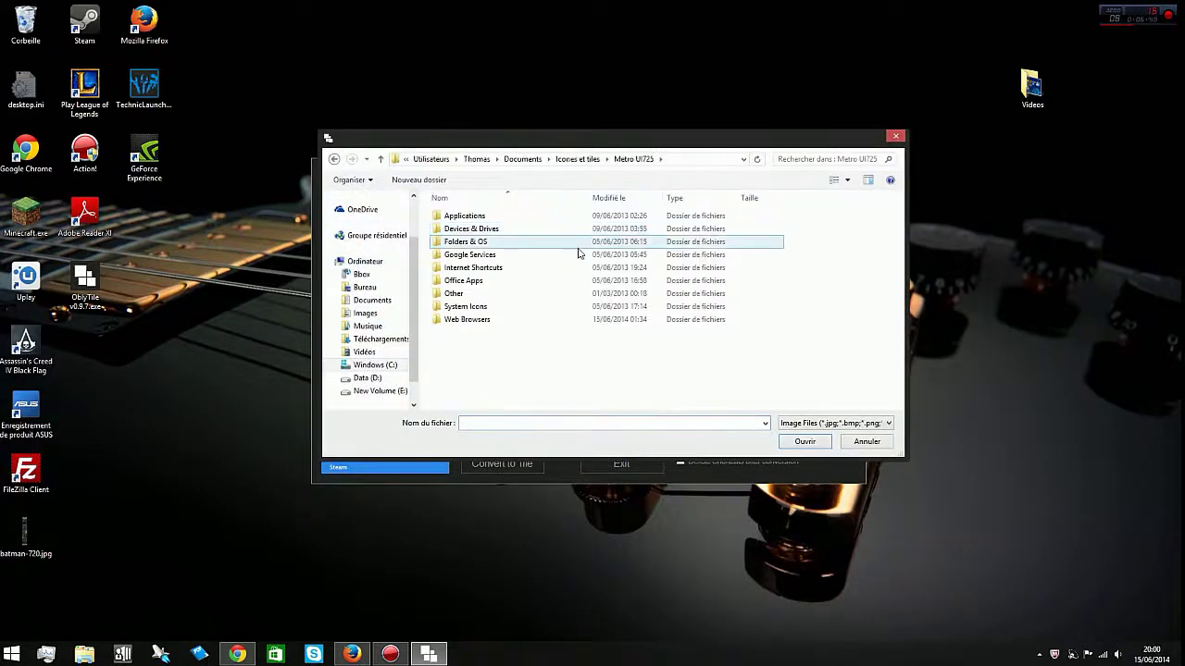
{"action": "left_click", "coordinate": [493, 296]}
{"action": "double_click", "coordinate": [493, 296]}
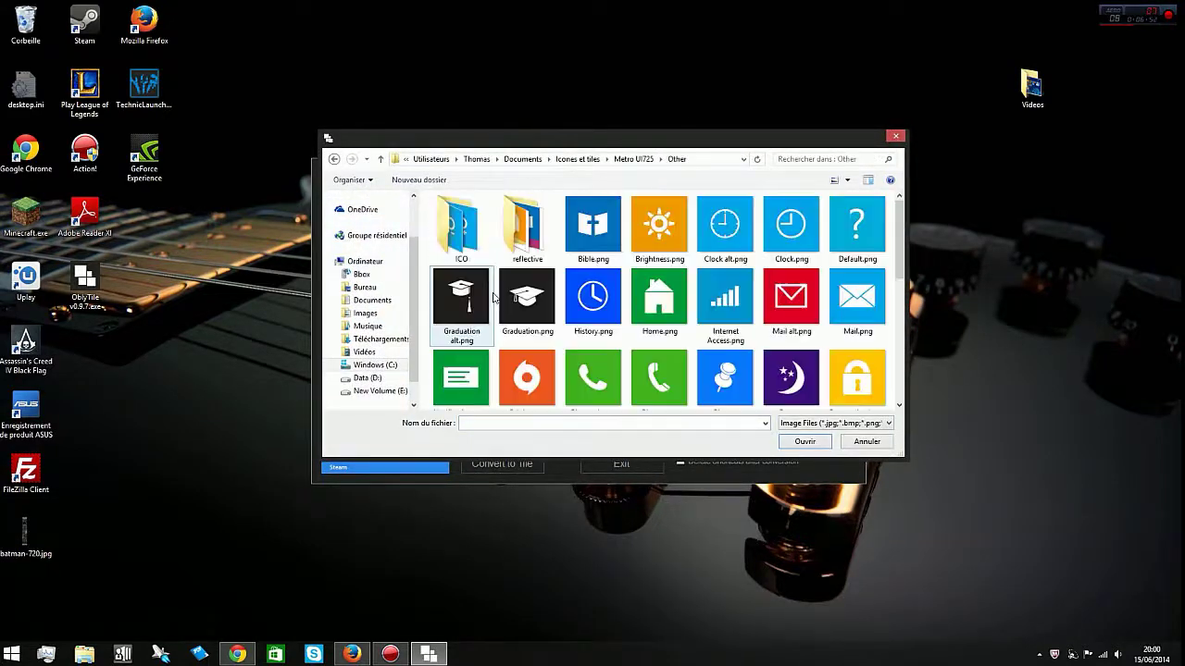
{"action": "key", "text": "s"}
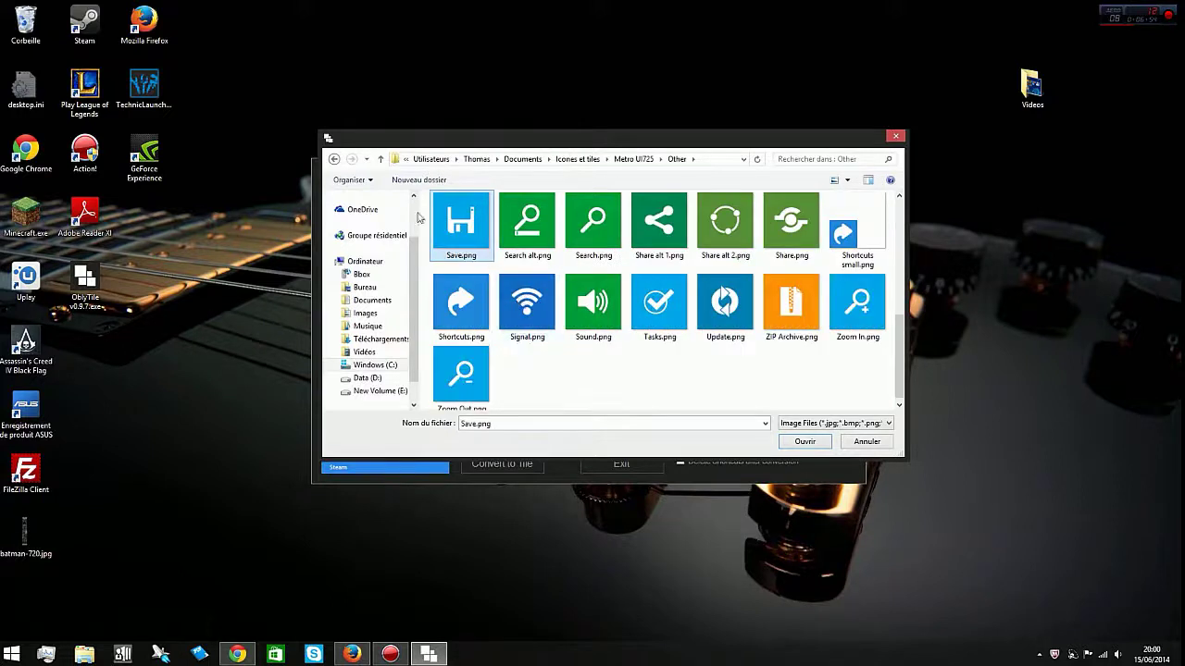
{"action": "left_click", "coordinate": [335, 160]}
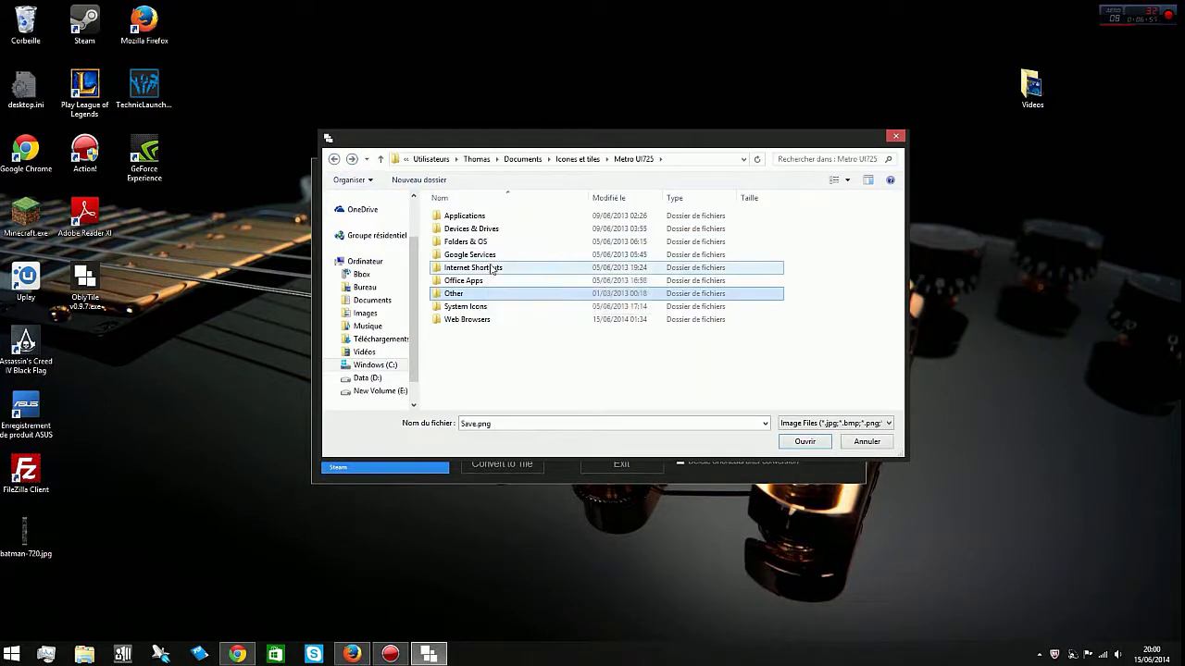
{"action": "double_click", "coordinate": [491, 218]}
{"action": "key", "text": "s"}
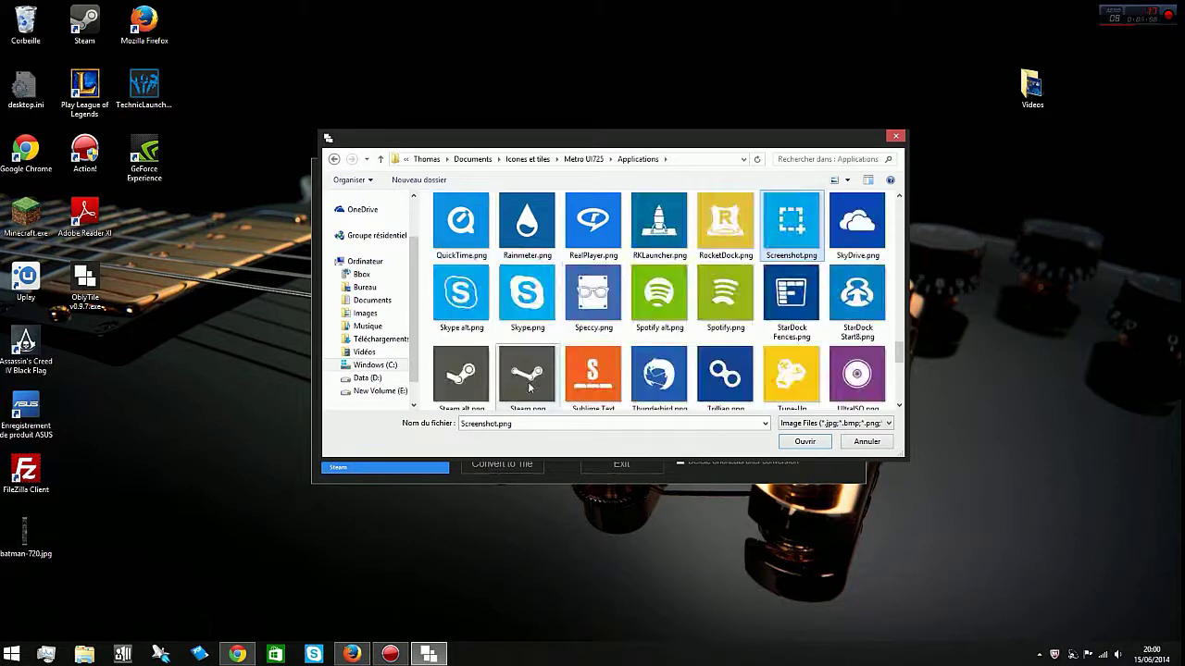
{"action": "left_click", "coordinate": [477, 352]}
{"action": "left_click", "coordinate": [805, 442]}
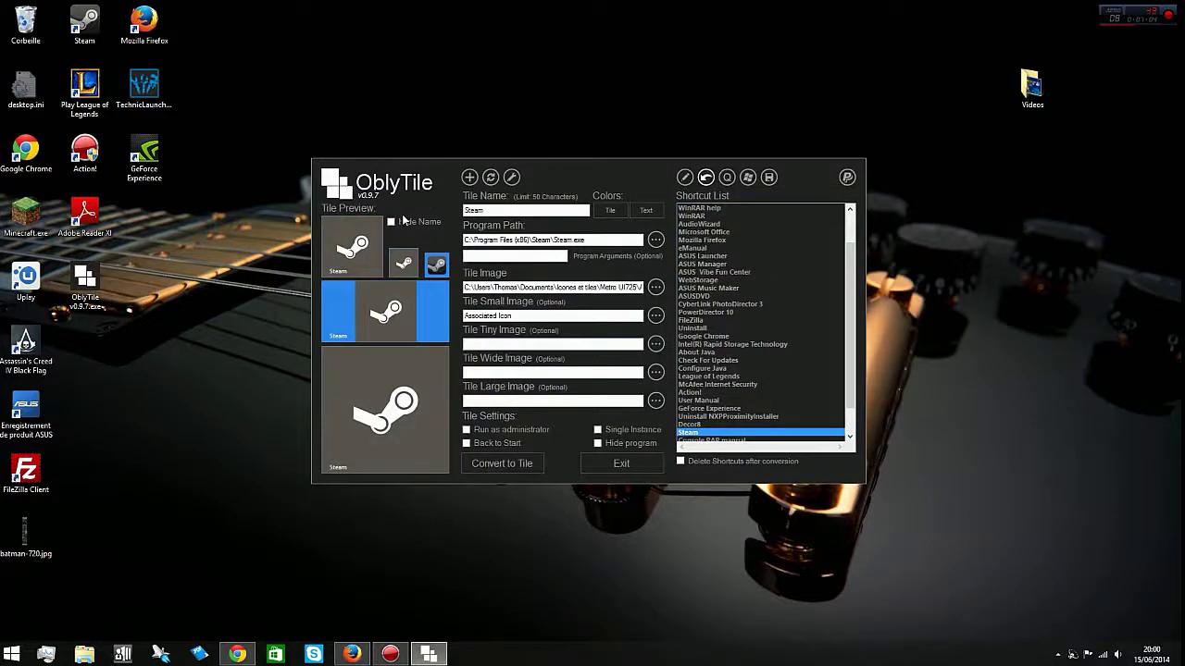
{"action": "left_click", "coordinate": [404, 221]}
Search the Start screen for "paint" and open Paint on the desktop.
{"action": "key", "text": "super"}
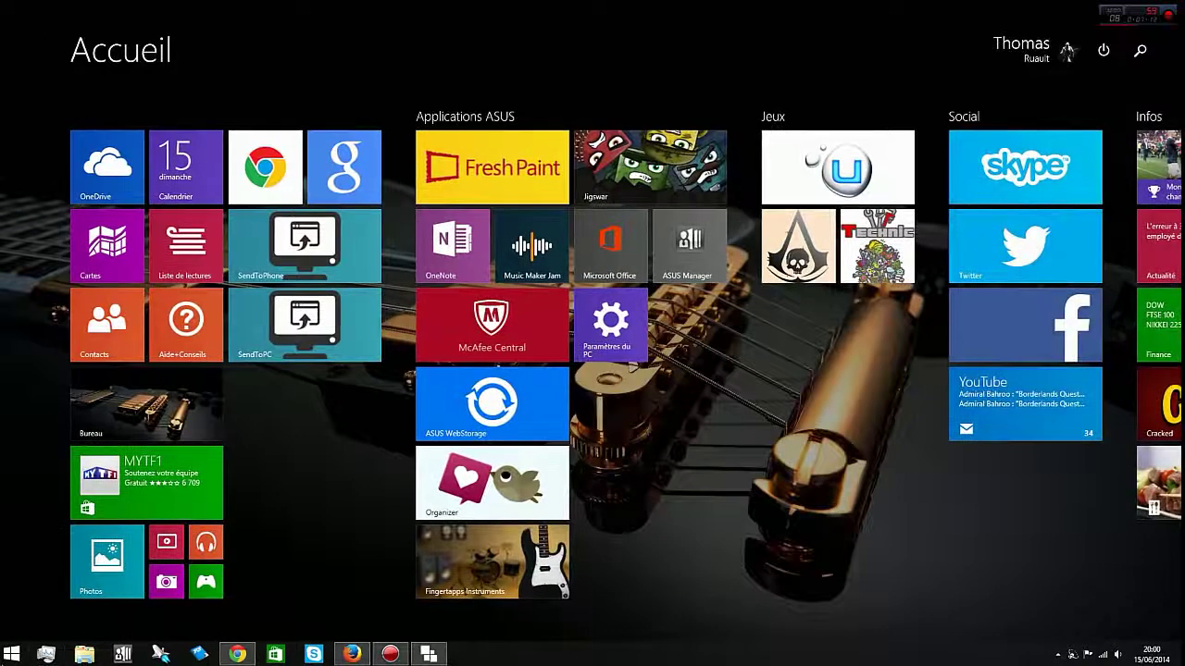
{"action": "type", "text": "paint"}
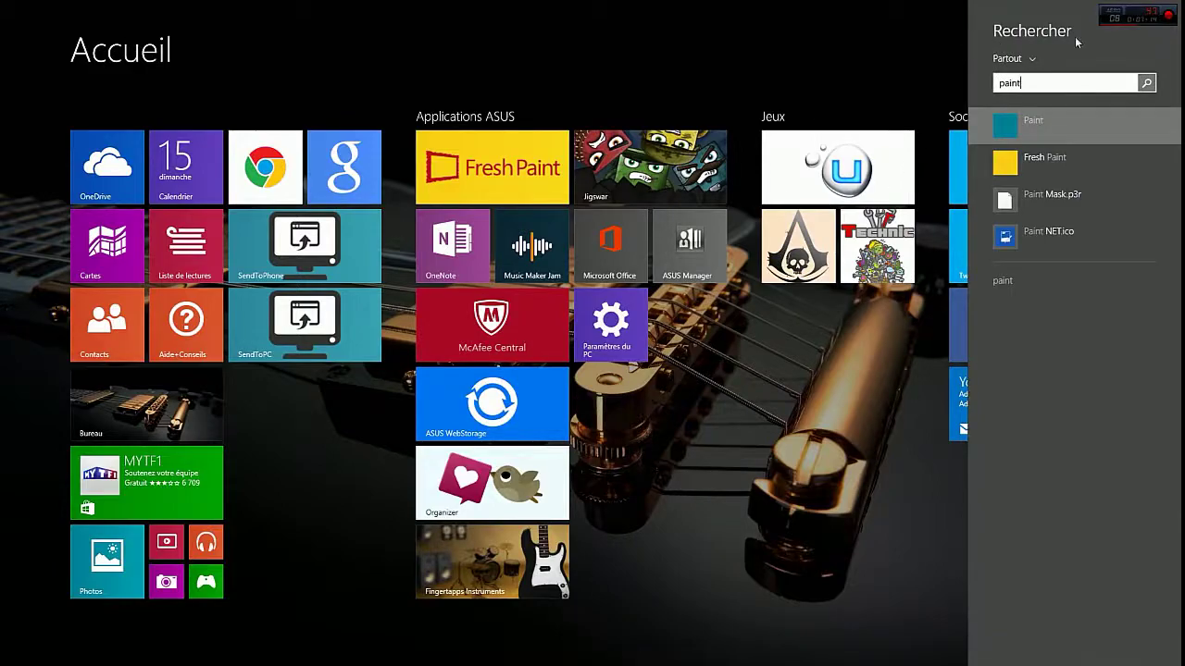
{"action": "left_click", "coordinate": [1030, 126]}
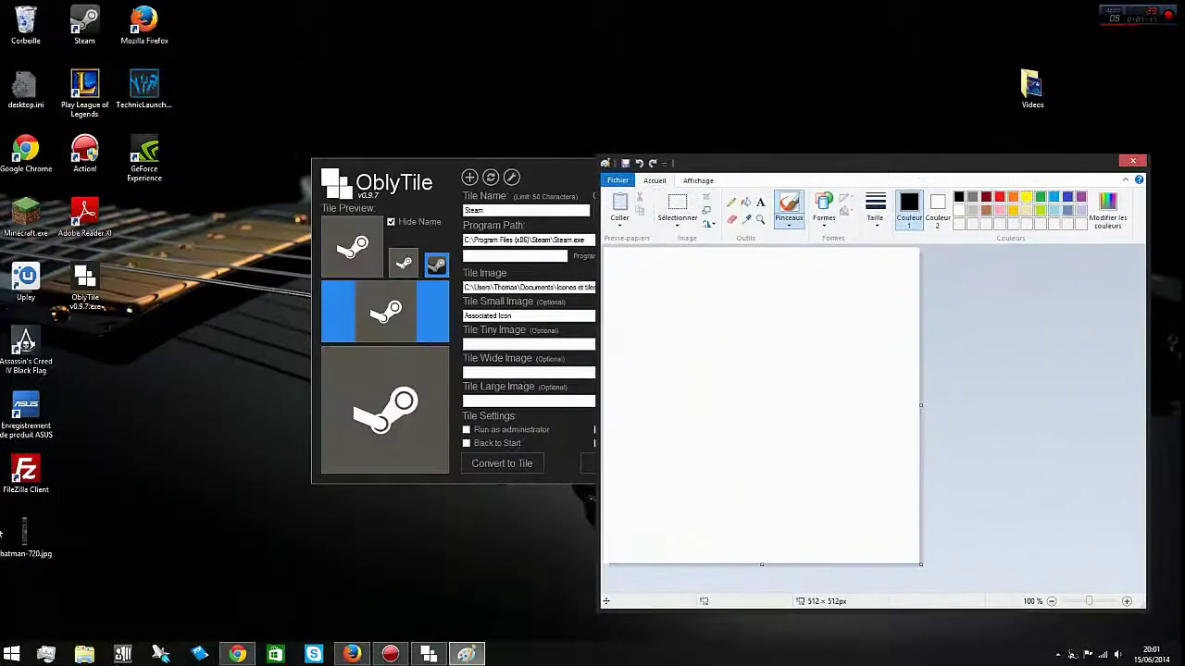
{"action": "key", "text": "super"}
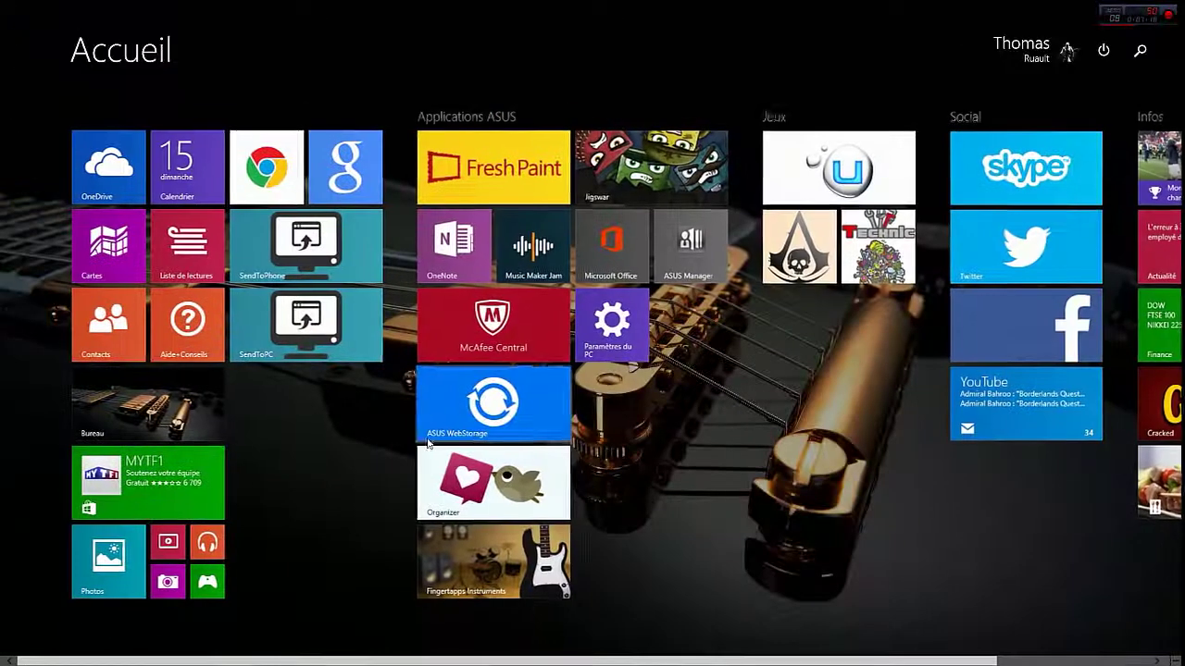
{"action": "key", "text": "super"}
Open Steam alt.png from Documents > Icones et tiles > Metro UI725 > Applications in the Paint canvas.
{"action": "left_click", "coordinate": [85, 655]}
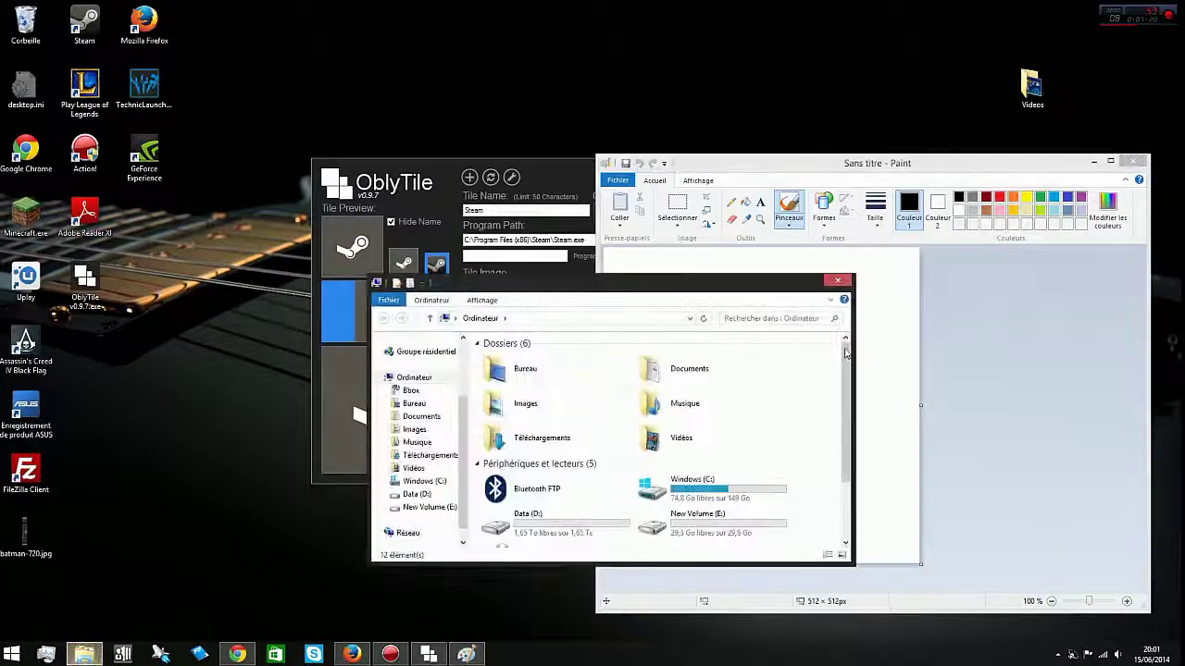
{"action": "left_click_drag", "start_coordinate": [755, 287], "coordinate": [523, 233]}
{"action": "double_click", "coordinate": [478, 322]}
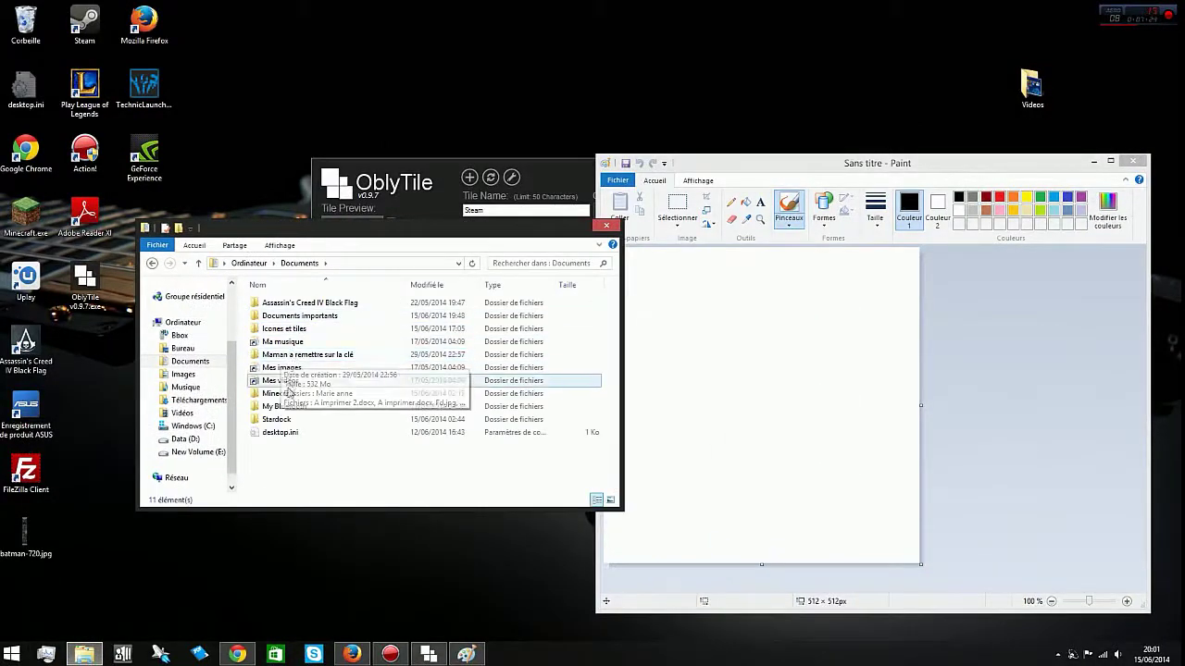
{"action": "double_click", "coordinate": [291, 328]}
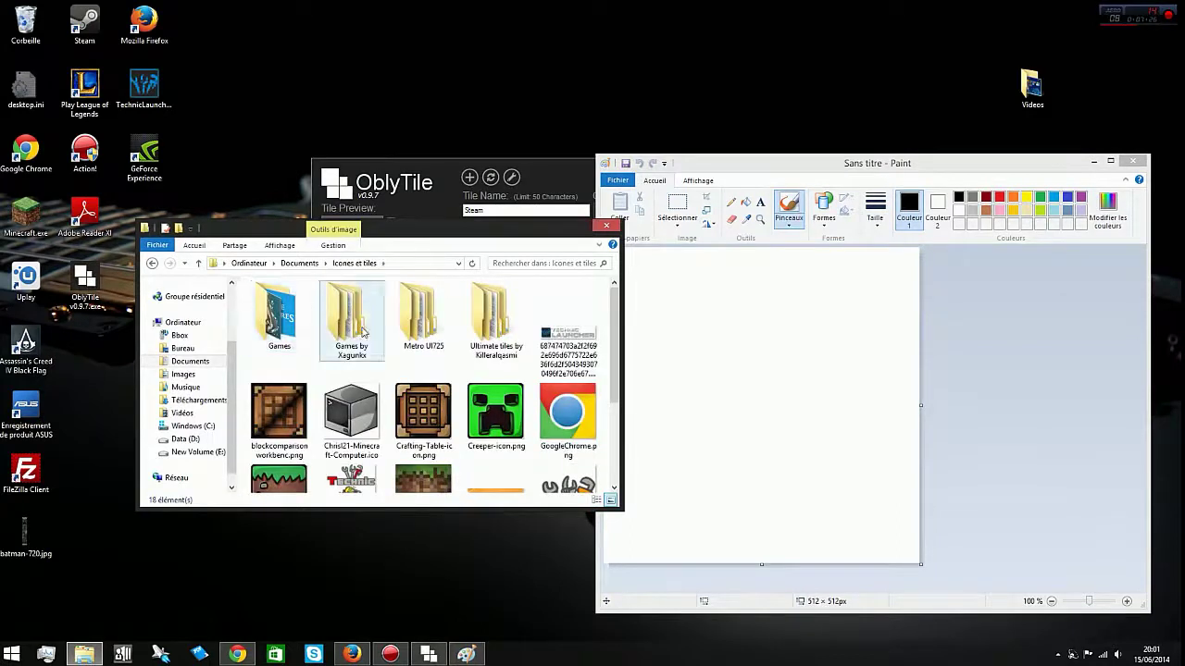
{"action": "double_click", "coordinate": [413, 325]}
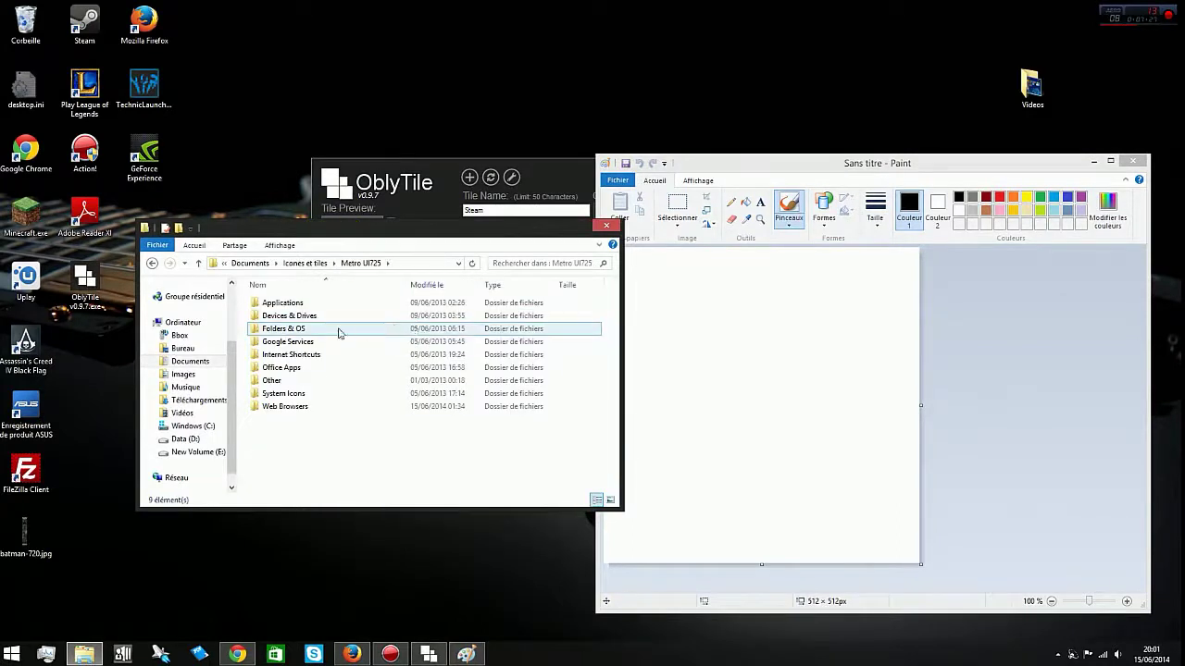
{"action": "double_click", "coordinate": [295, 307]}
{"action": "scroll", "coordinate": [371, 388], "scroll_direction": "down", "scroll_amount": 20}
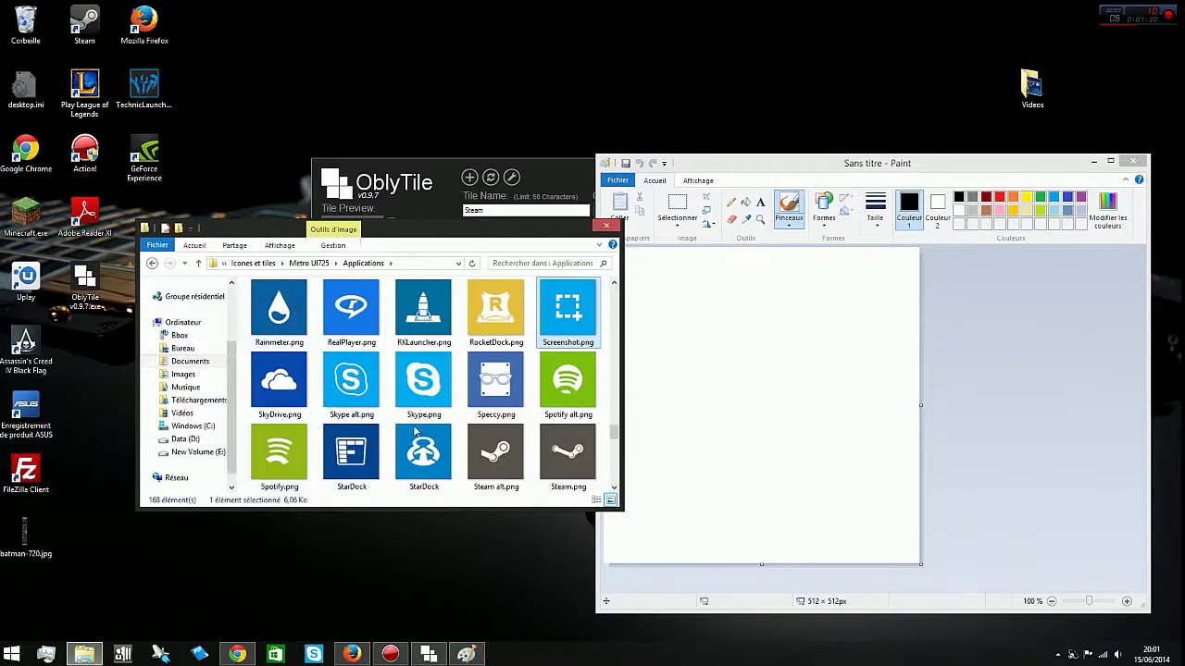
{"action": "left_click_drag", "start_coordinate": [495, 452], "coordinate": [1026, 463]}
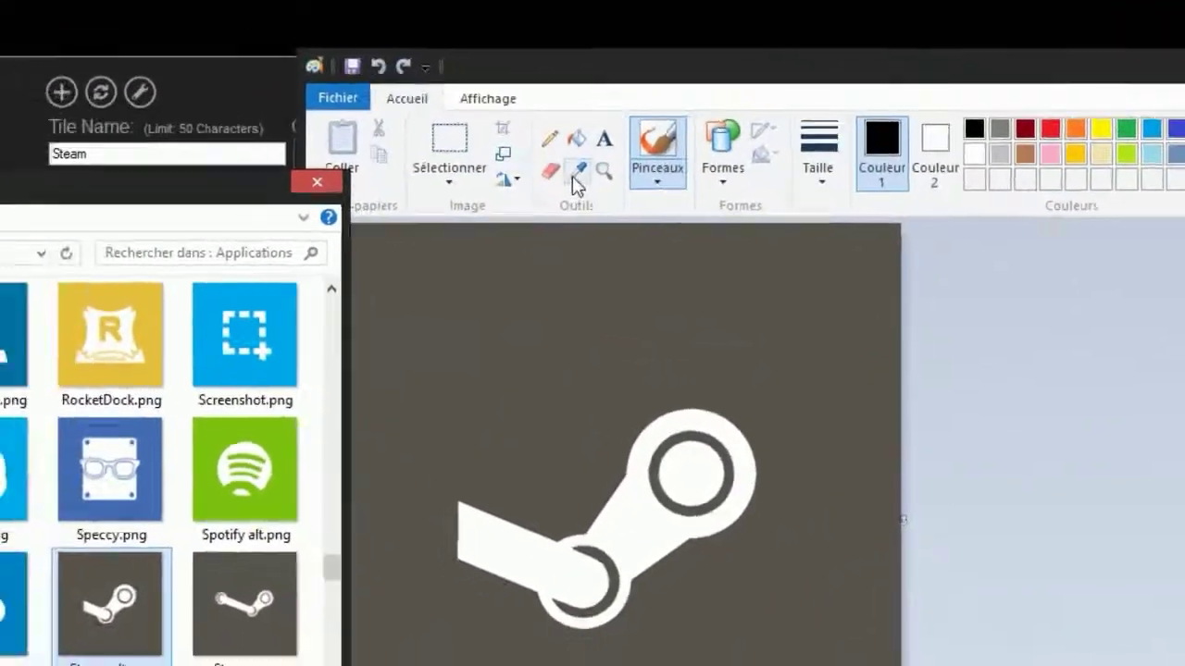
Sample the Steam image's background colour and examine its RGB values in the colour editor.
{"action": "left_click", "coordinate": [578, 170]}
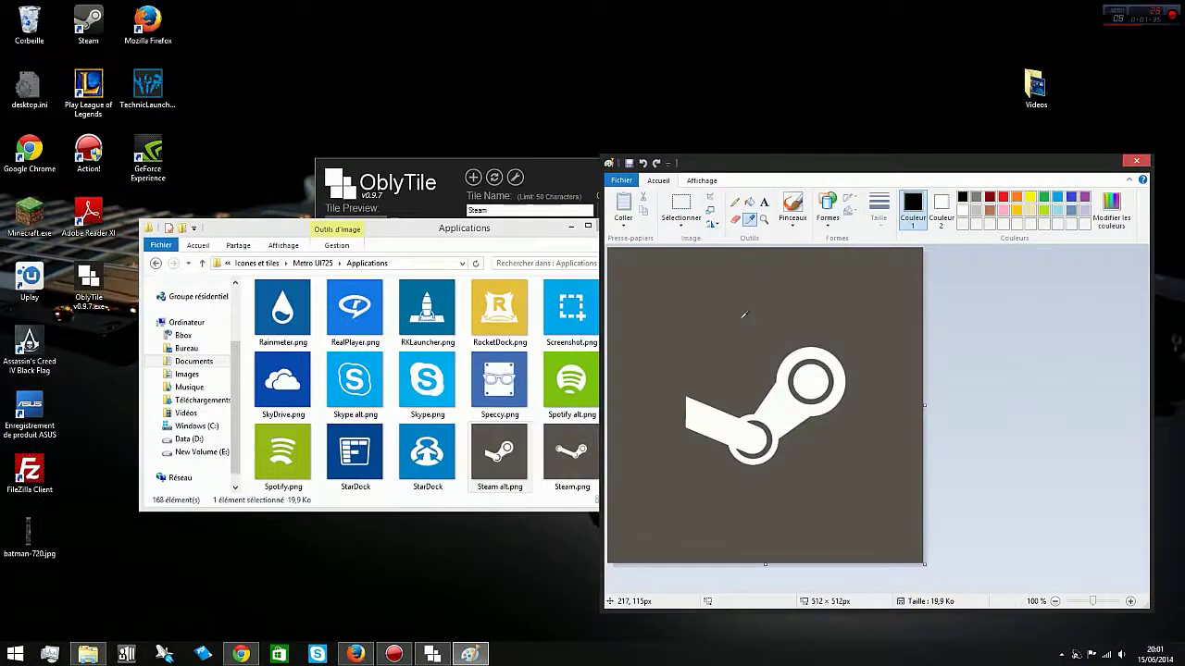
{"action": "left_click", "coordinate": [744, 314]}
{"action": "left_click", "coordinate": [1111, 208]}
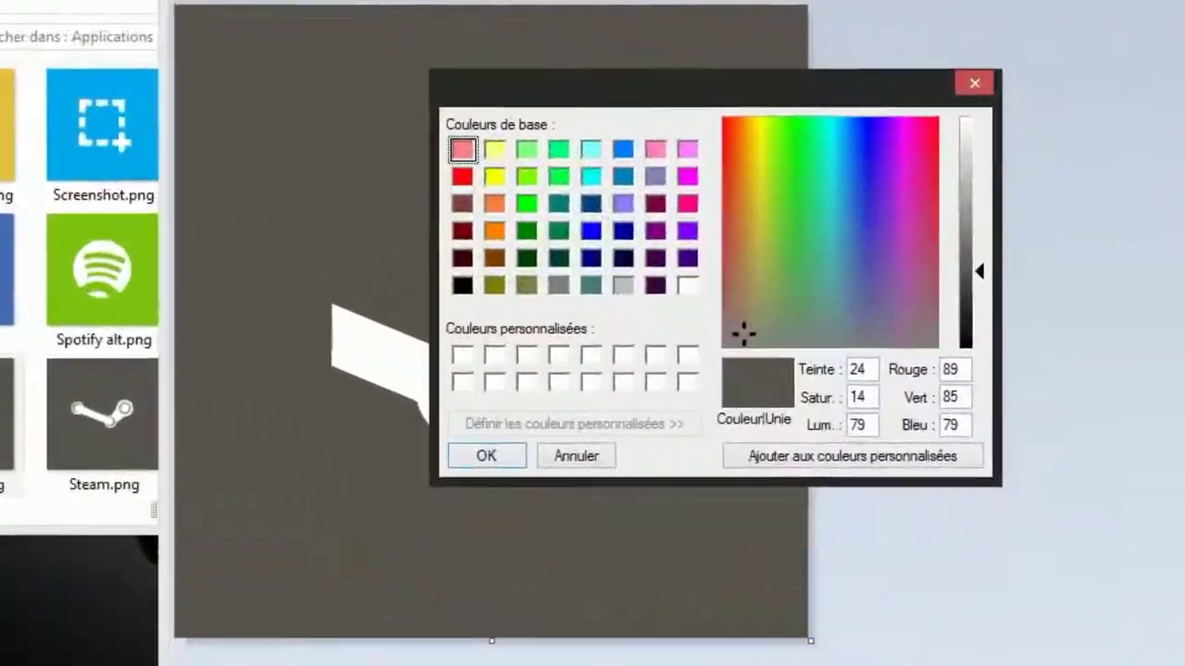
Switch to OblyTile and set the Steam tile's background colour to RGB 89, 85, 79.
{"action": "key", "text": "alt+Tab"}
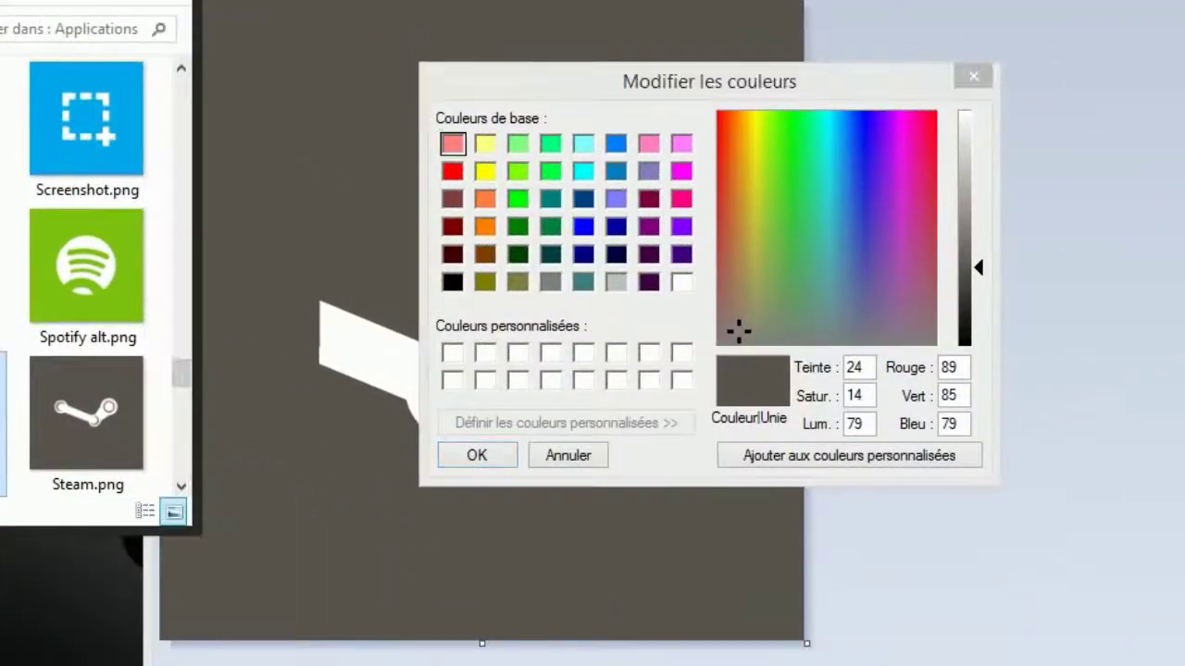
{"action": "key", "text": "alt+Tab"}
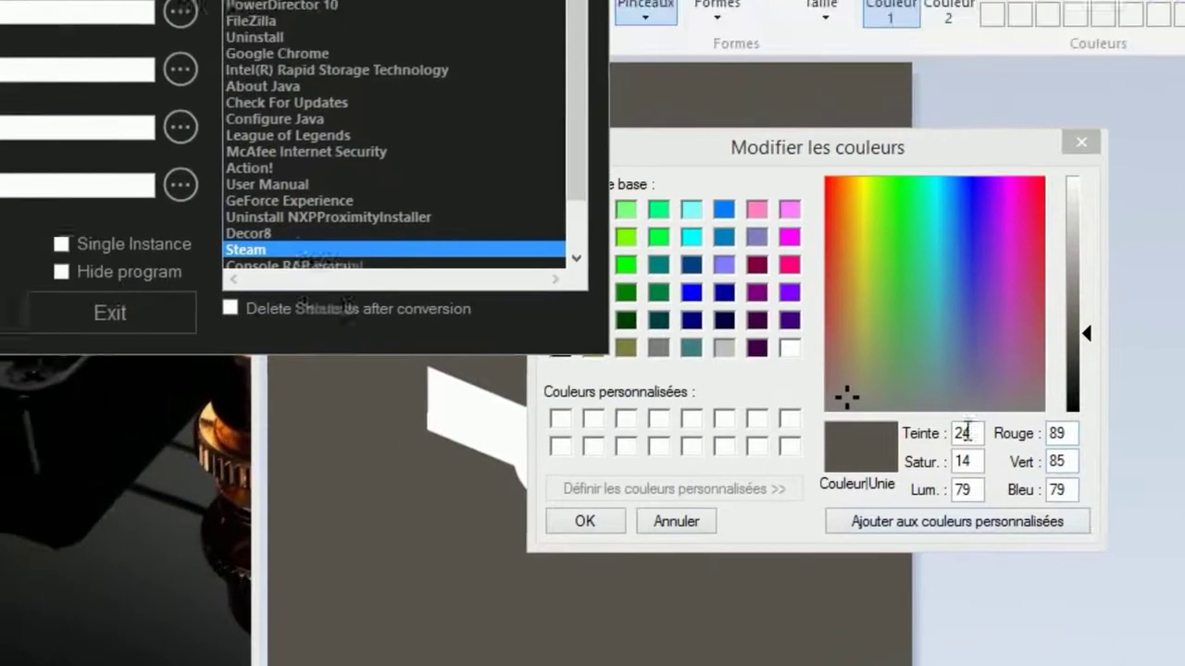
{"action": "key", "text": "alt+Tab"}
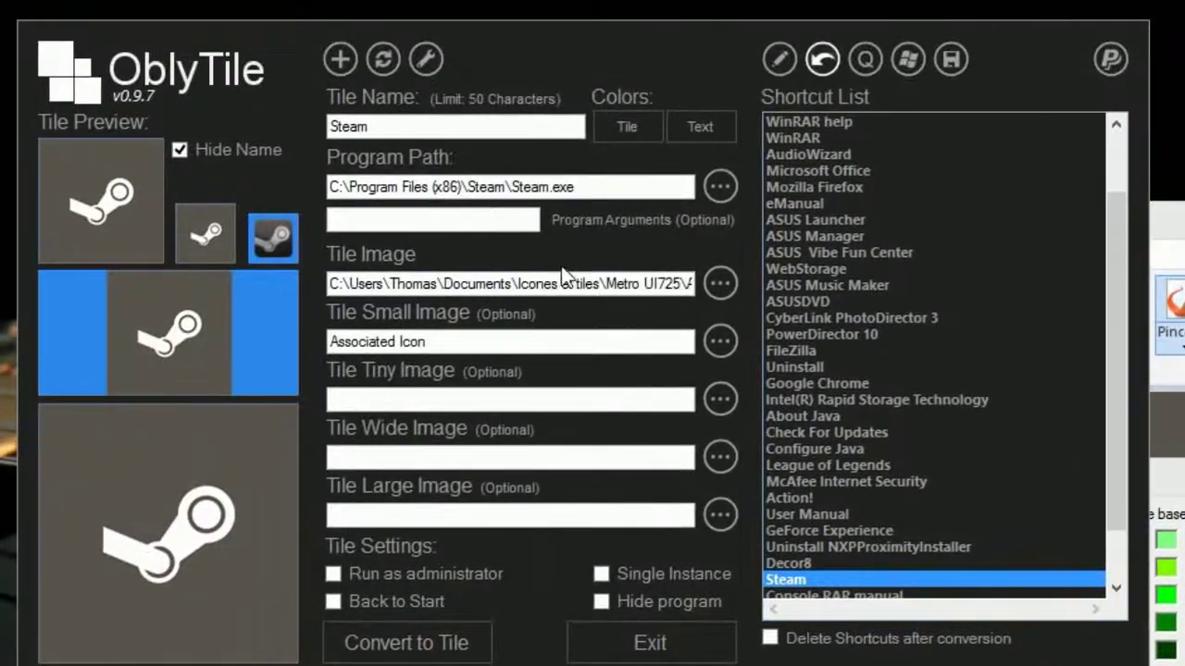
{"action": "left_click", "coordinate": [615, 127]}
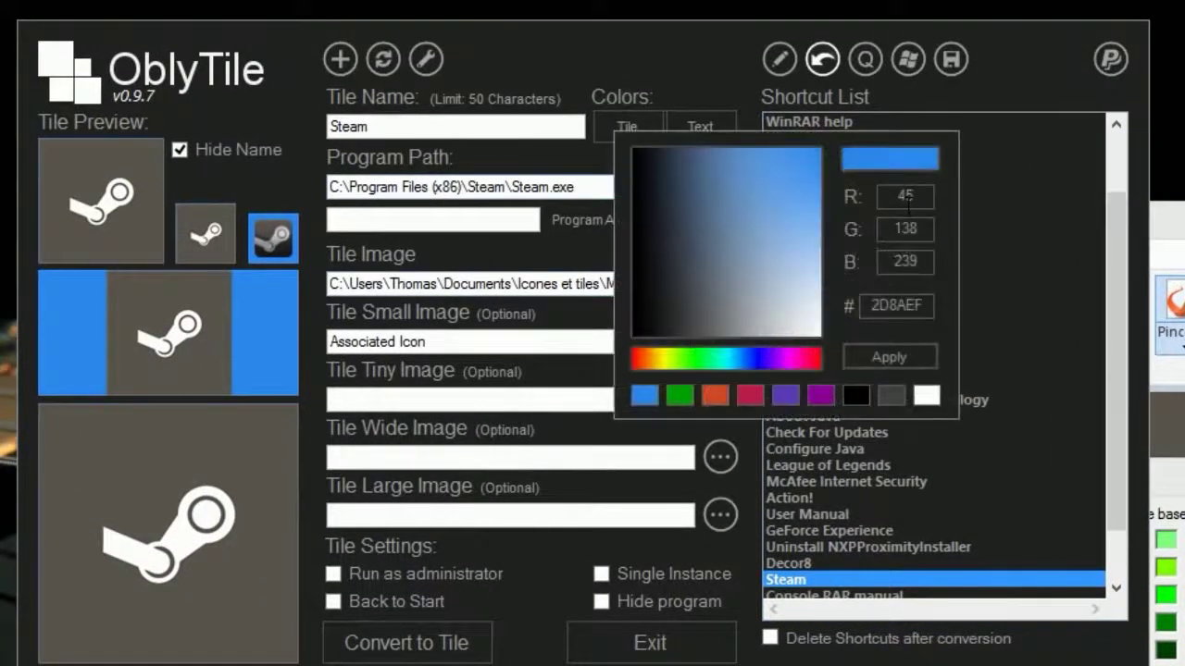
{"action": "left_click", "coordinate": [924, 198]}
{"action": "double_click", "coordinate": [926, 201]}
{"action": "type", "text": "89"}
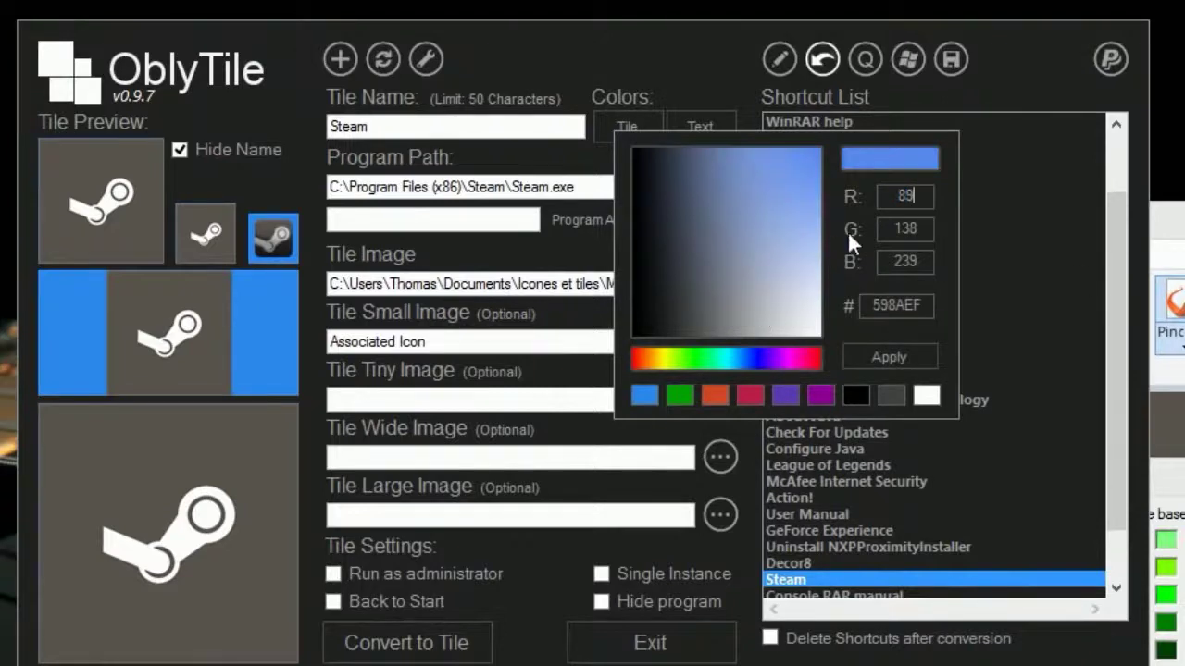
{"action": "key", "text": "Tab"}
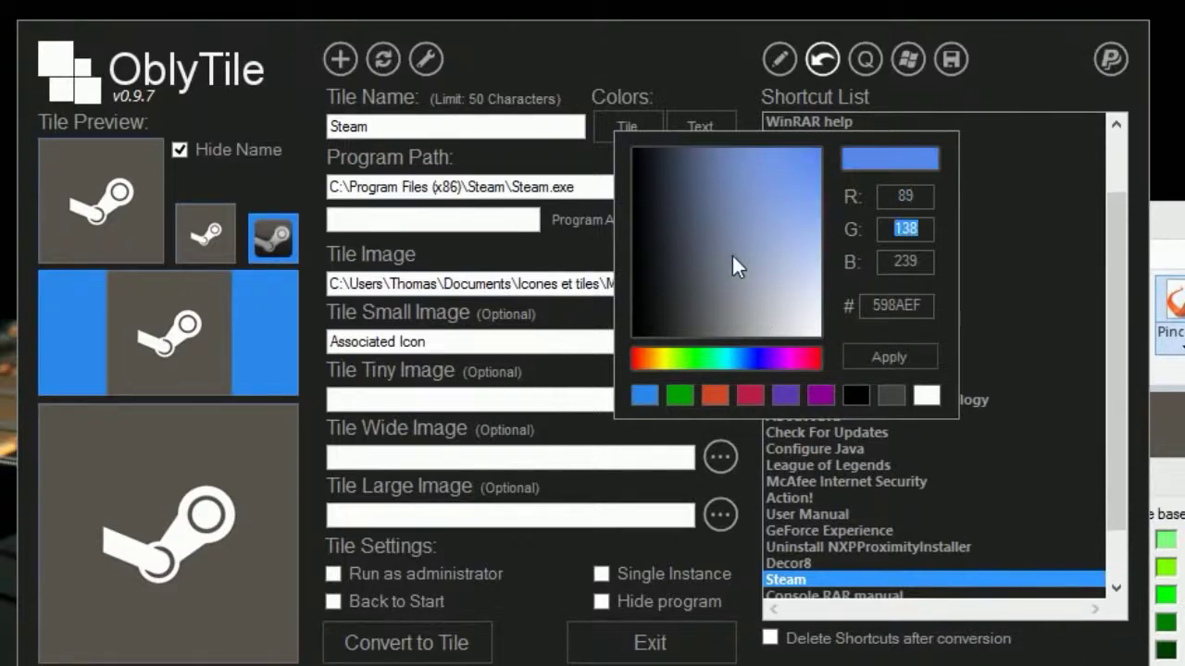
{"action": "type", "text": "85"}
{"action": "key", "text": "Tab"}
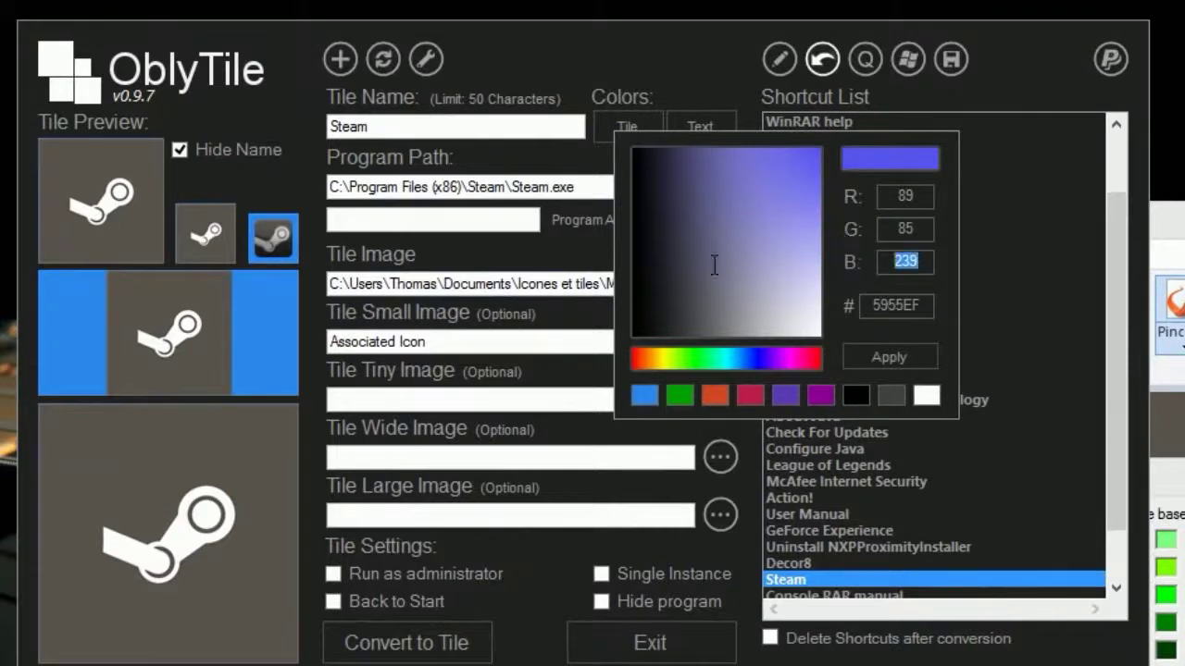
{"action": "type", "text": "79"}
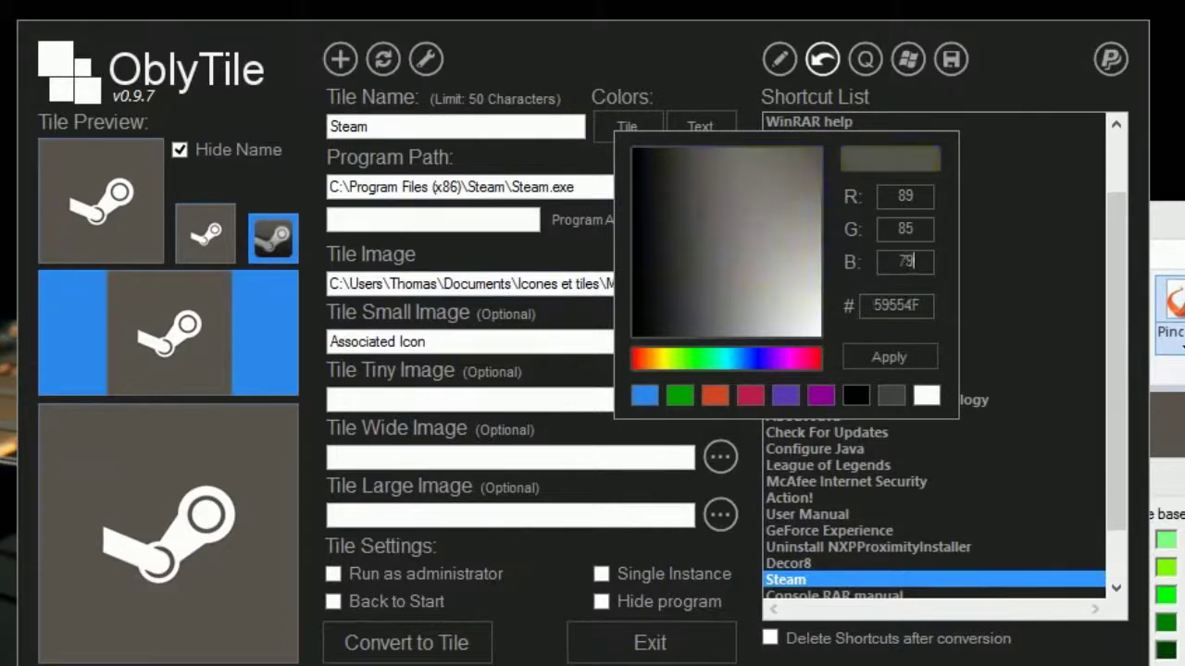
{"action": "left_click", "coordinate": [917, 359]}
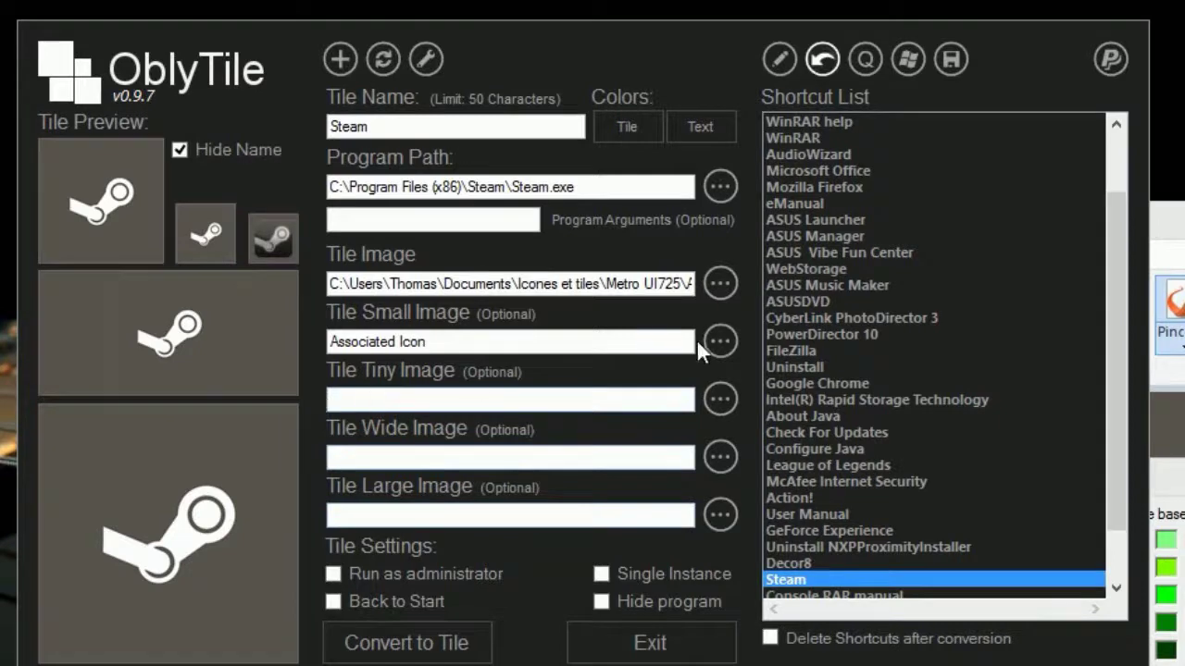
Show the Steam tile's name and set its text colour to near-black, RGB 8, 8, 8.
{"action": "left_click", "coordinate": [683, 127]}
{"action": "left_click", "coordinate": [659, 156]}
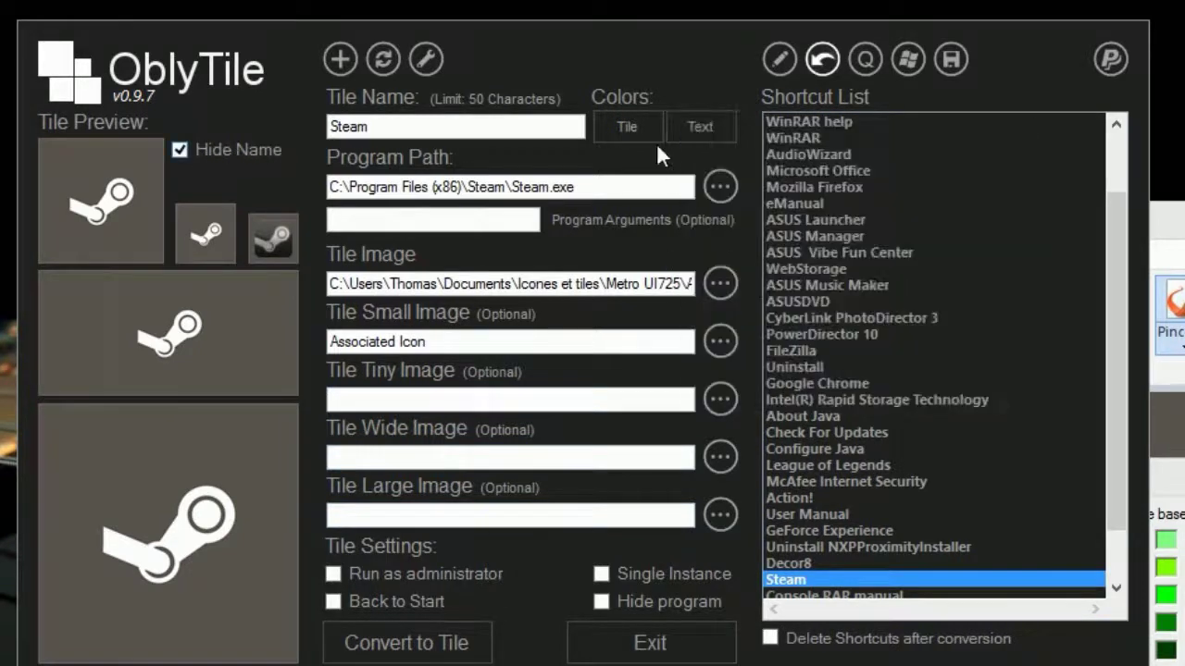
{"action": "left_click", "coordinate": [193, 147]}
{"action": "left_click", "coordinate": [714, 135]}
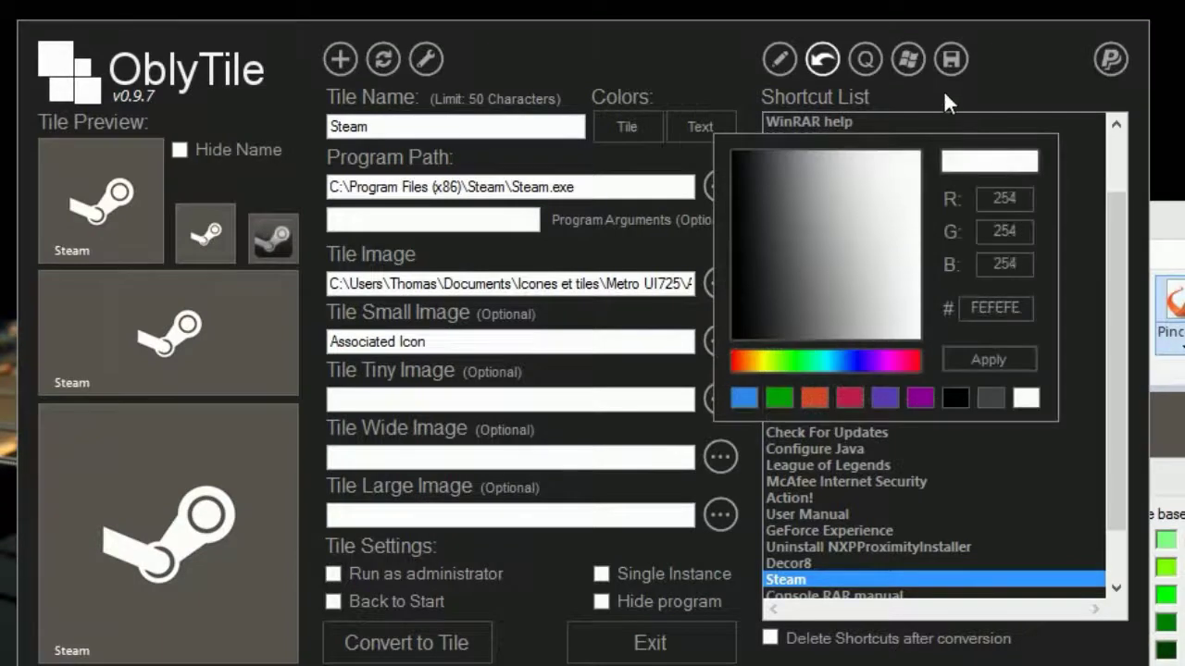
{"action": "left_click_drag", "start_coordinate": [767, 317], "coordinate": [646, 384]}
{"action": "left_click", "coordinate": [988, 359]}
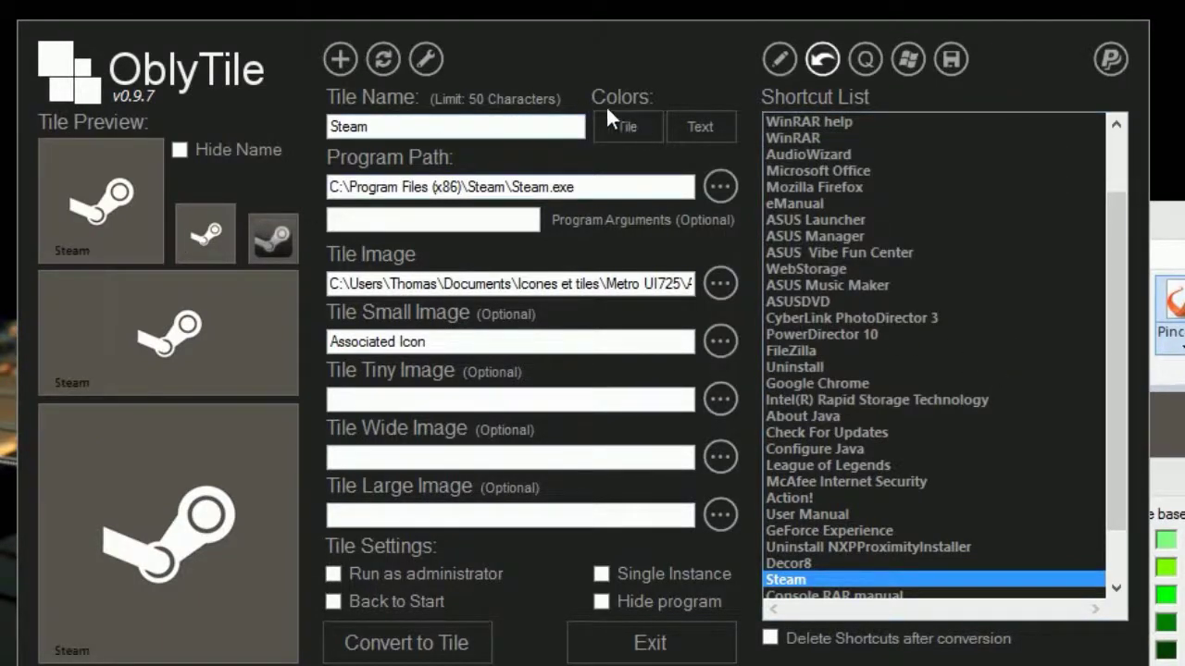
Change the tile's text colour to RGB 89, 85, 79.
{"action": "left_click", "coordinate": [674, 127]}
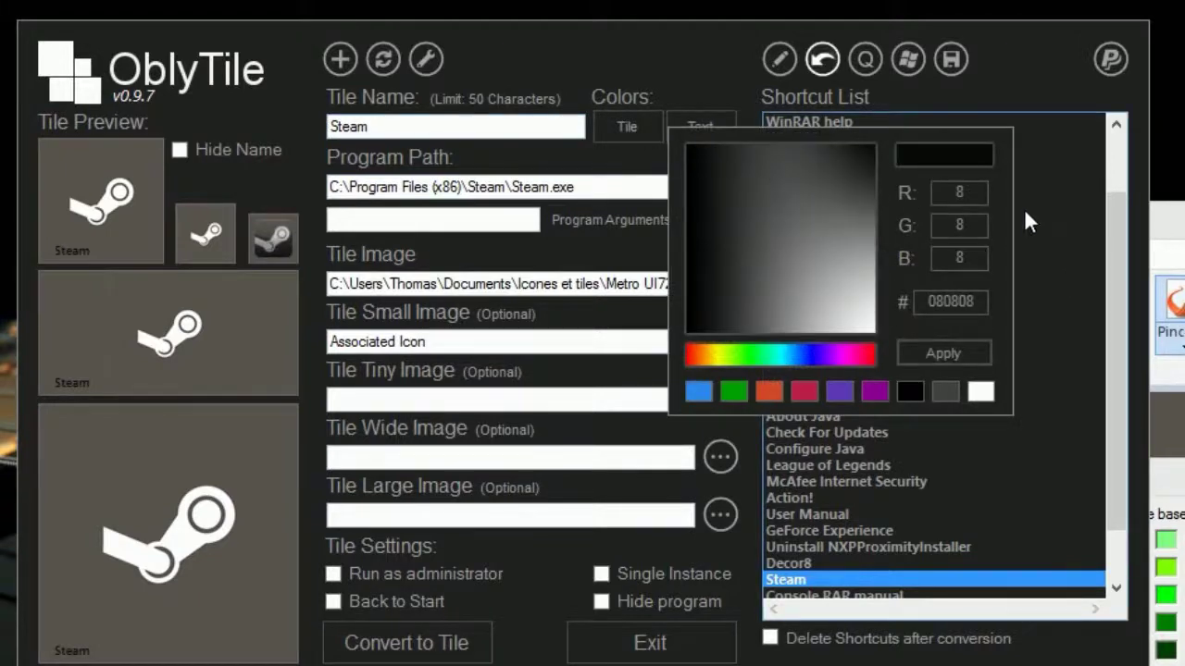
{"action": "type", "text": "9"}
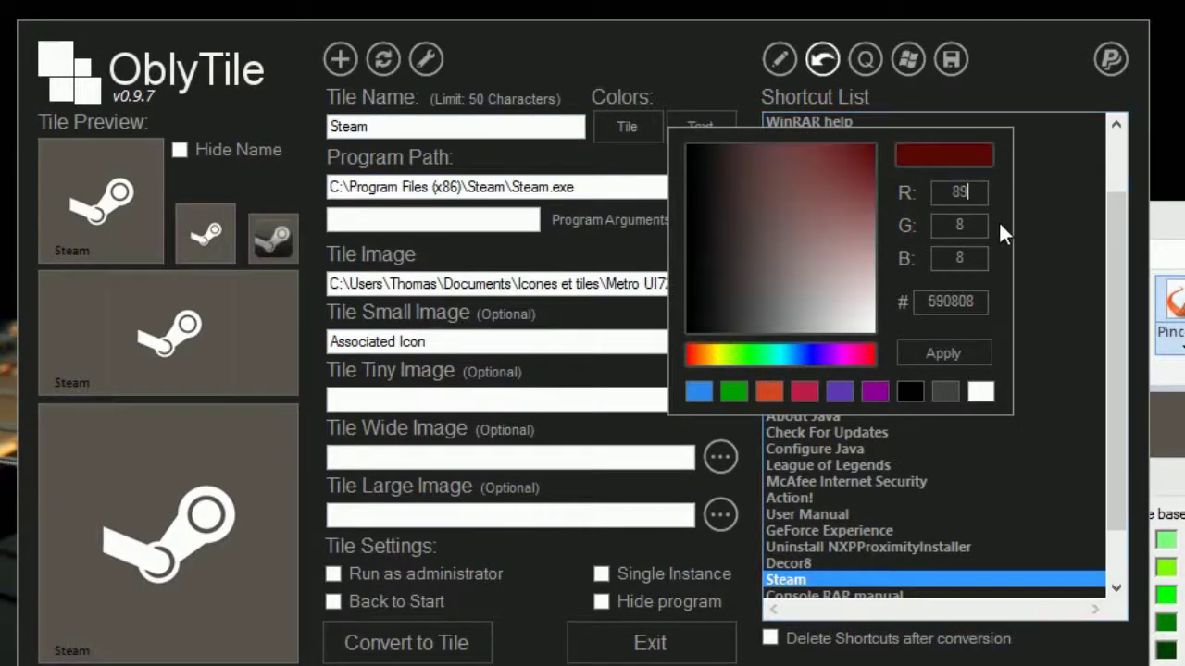
{"action": "left_click", "coordinate": [987, 222]}
{"action": "type", "text": "8"}
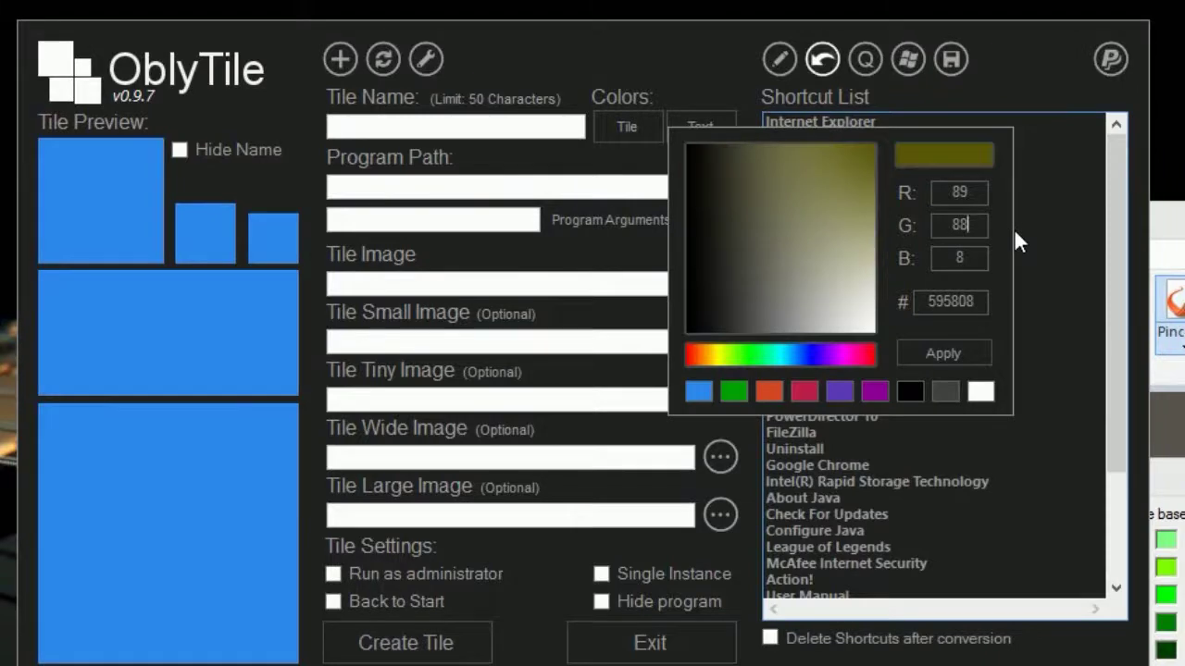
{"action": "key", "text": "BackSpace"}
{"action": "type", "text": "5"}
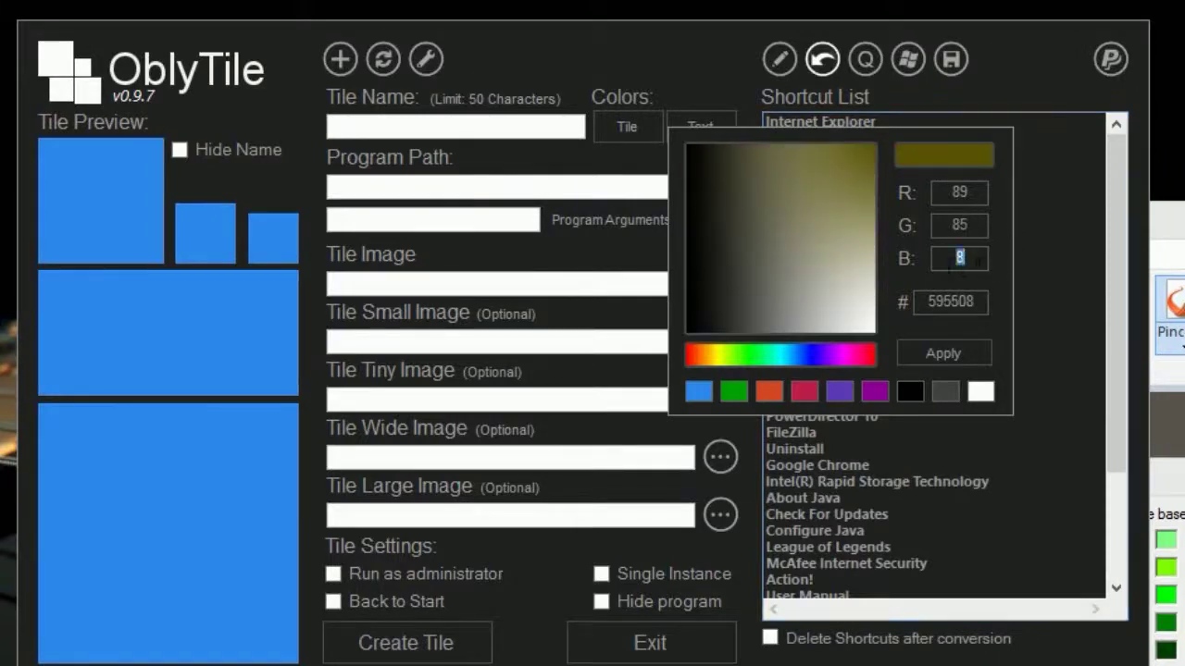
{"action": "type", "text": "79"}
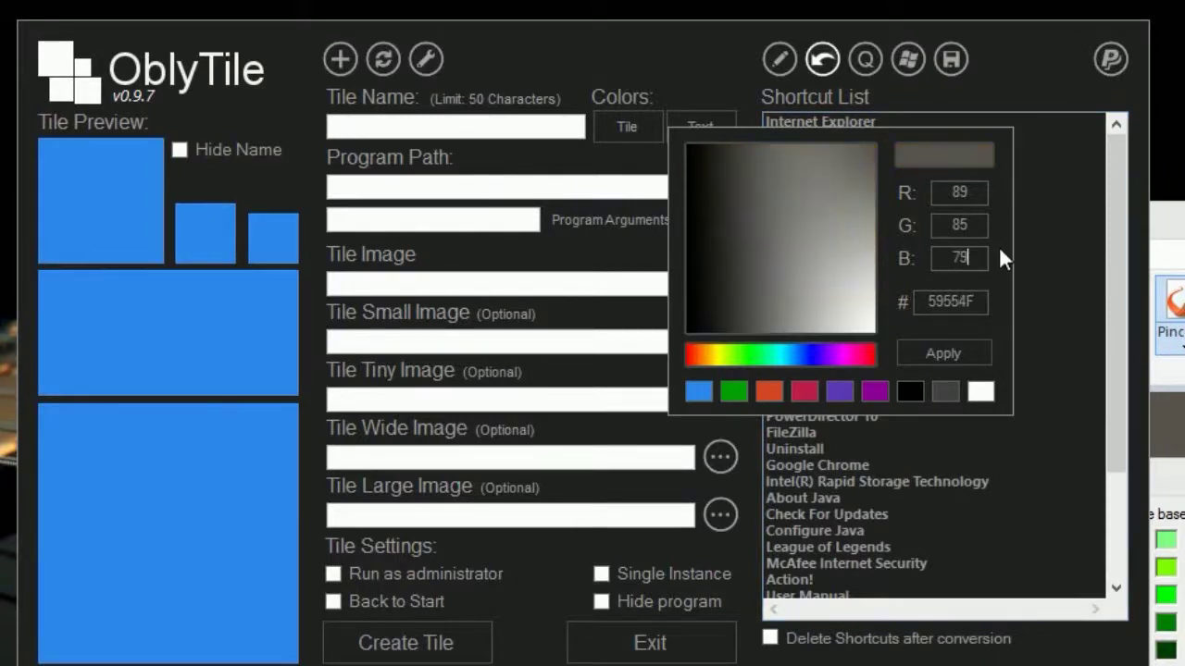
{"action": "left_click", "coordinate": [950, 352]}
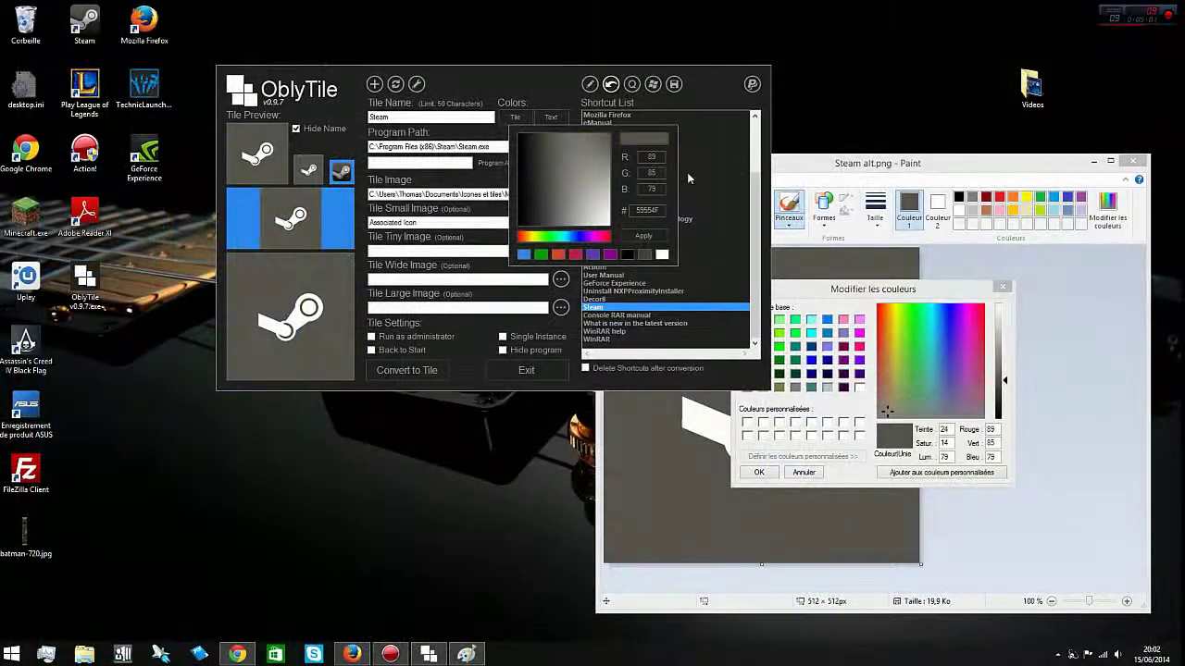
Apply the RGB 89, 85, 79 tile colour and convert the Steam shortcut to a tile.
{"action": "left_click", "coordinate": [643, 236]}
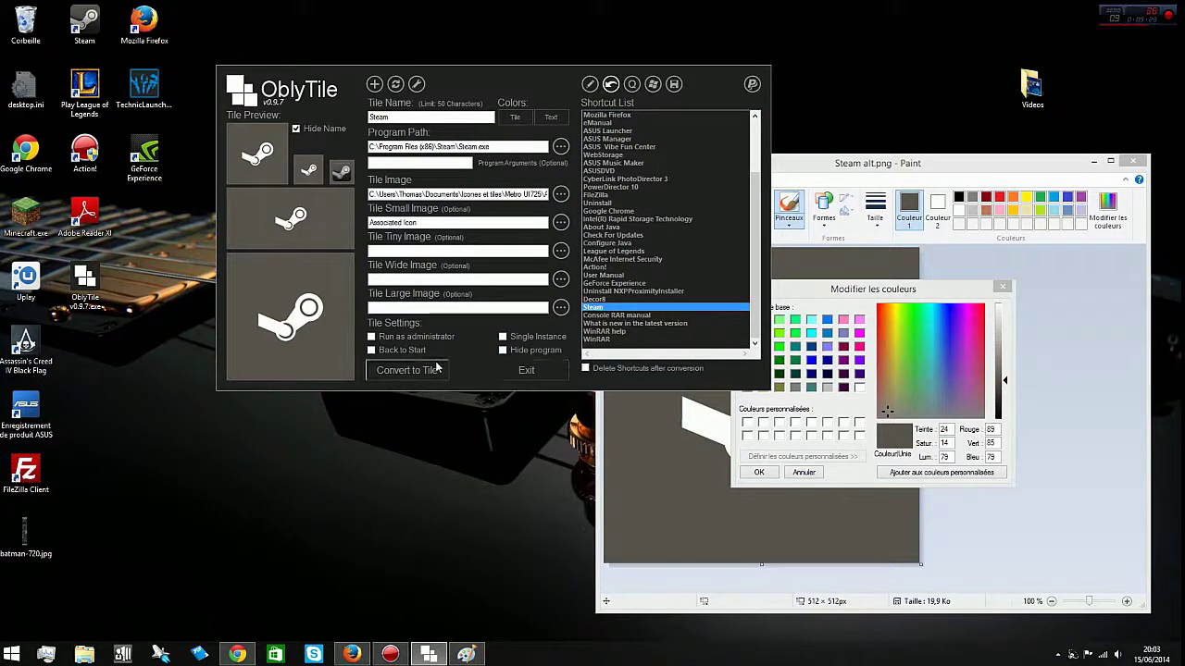
{"action": "left_click", "coordinate": [407, 370]}
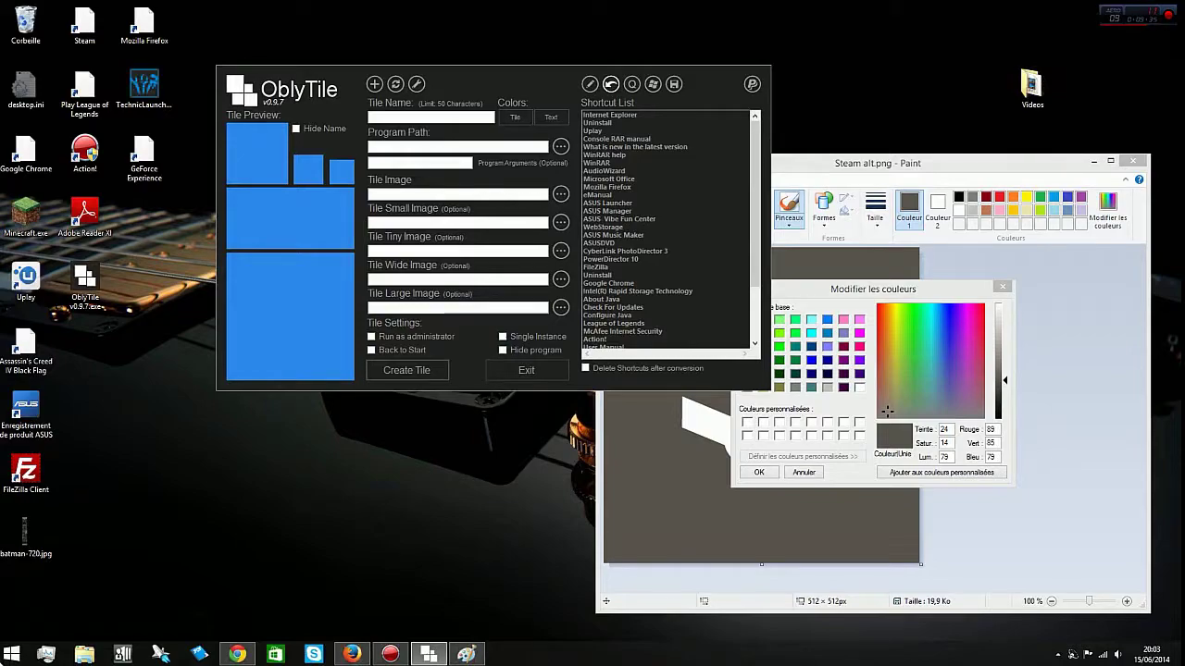
Move the new Steam tile into the Jeux group on the Start screen and resize it to a wide tile.
{"action": "key", "text": "super"}
{"action": "scroll", "coordinate": [824, 385], "scroll_direction": "down", "scroll_amount": 3}
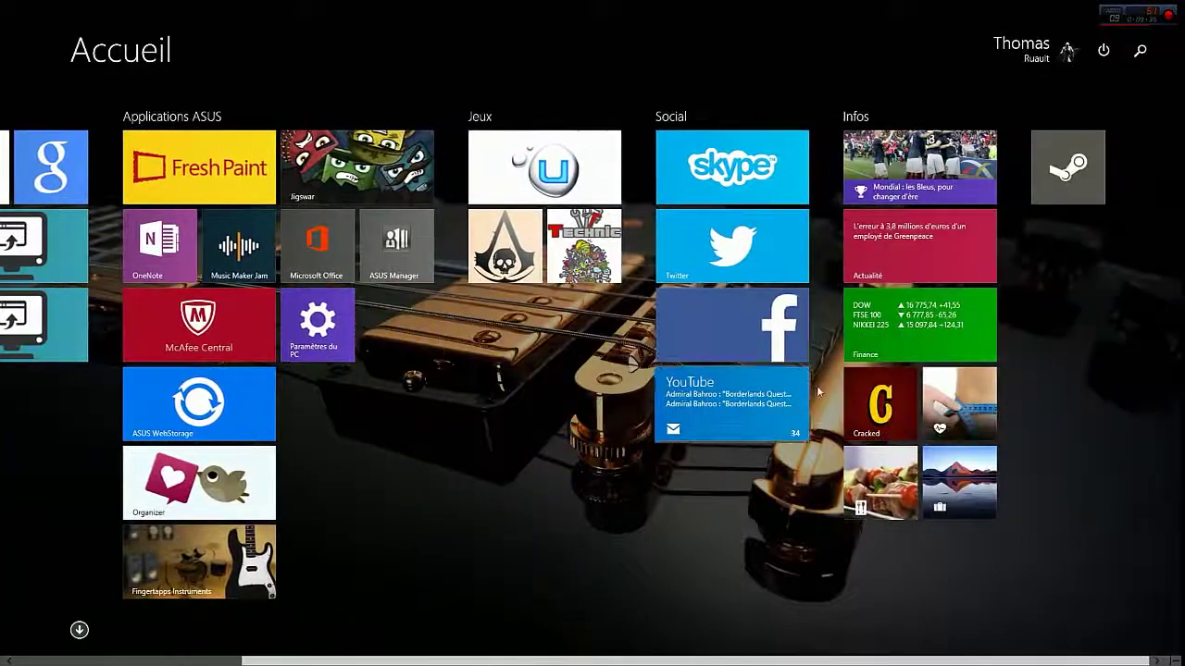
{"action": "left_click_drag", "start_coordinate": [1096, 146], "coordinate": [615, 263]}
{"action": "right_click", "coordinate": [615, 262]}
{"action": "mouse_move", "coordinate": [651, 291]}
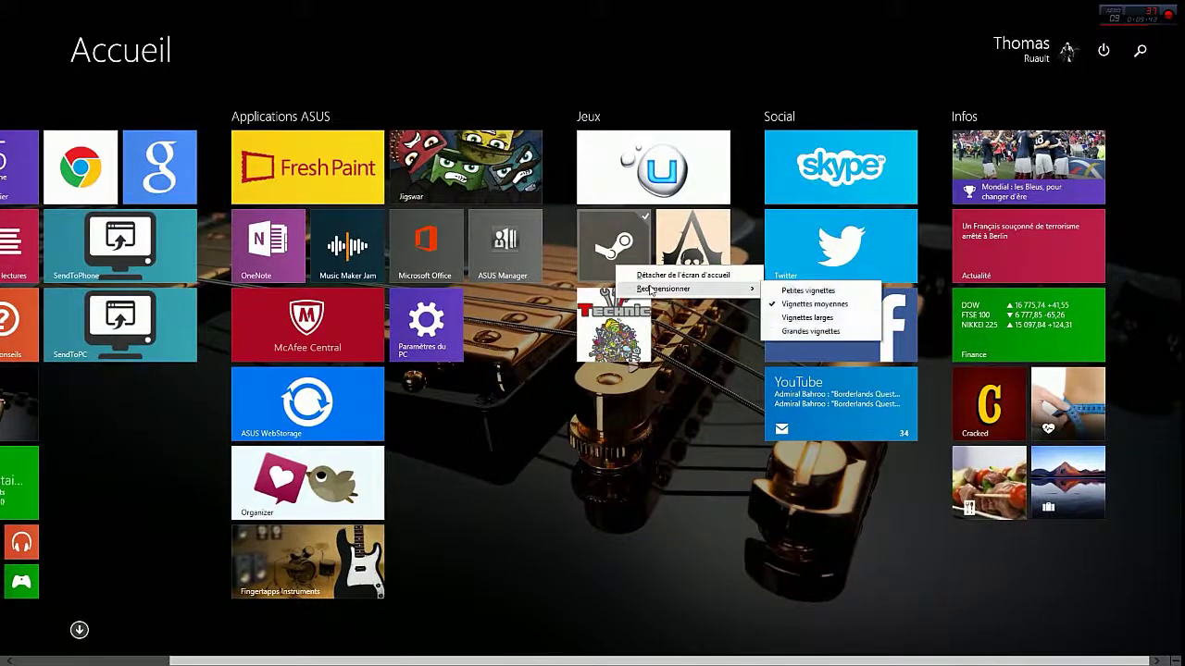
{"action": "left_click", "coordinate": [808, 317]}
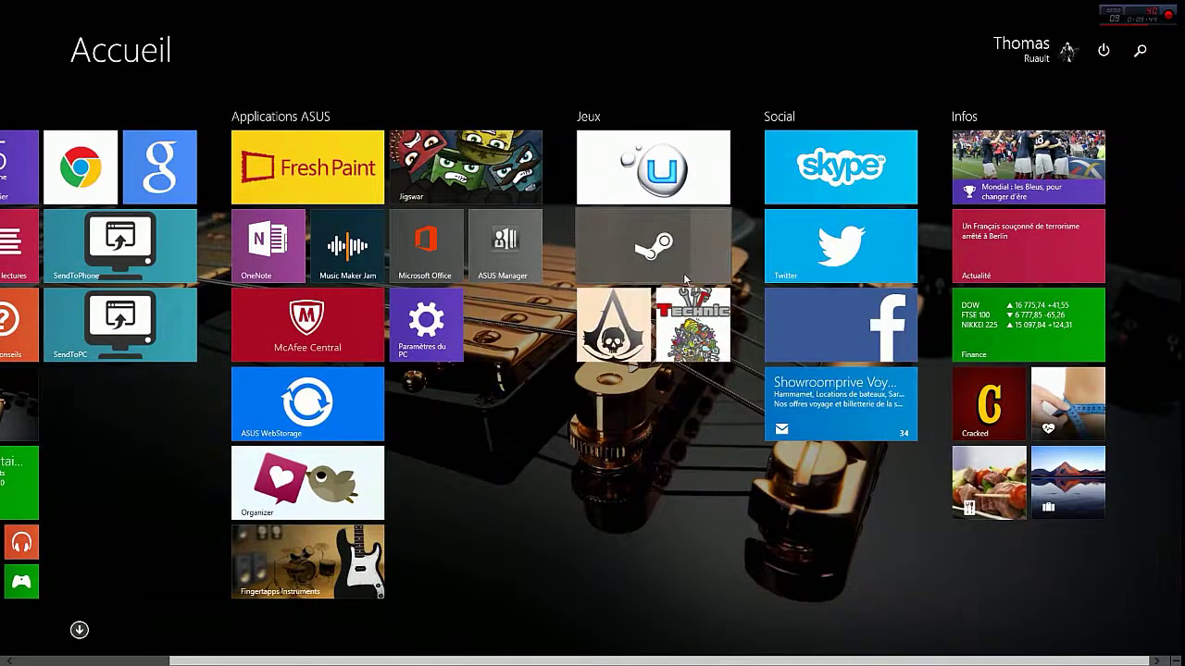
Unpin the Steam tile from the Start screen.
{"action": "right_click", "coordinate": [672, 249]}
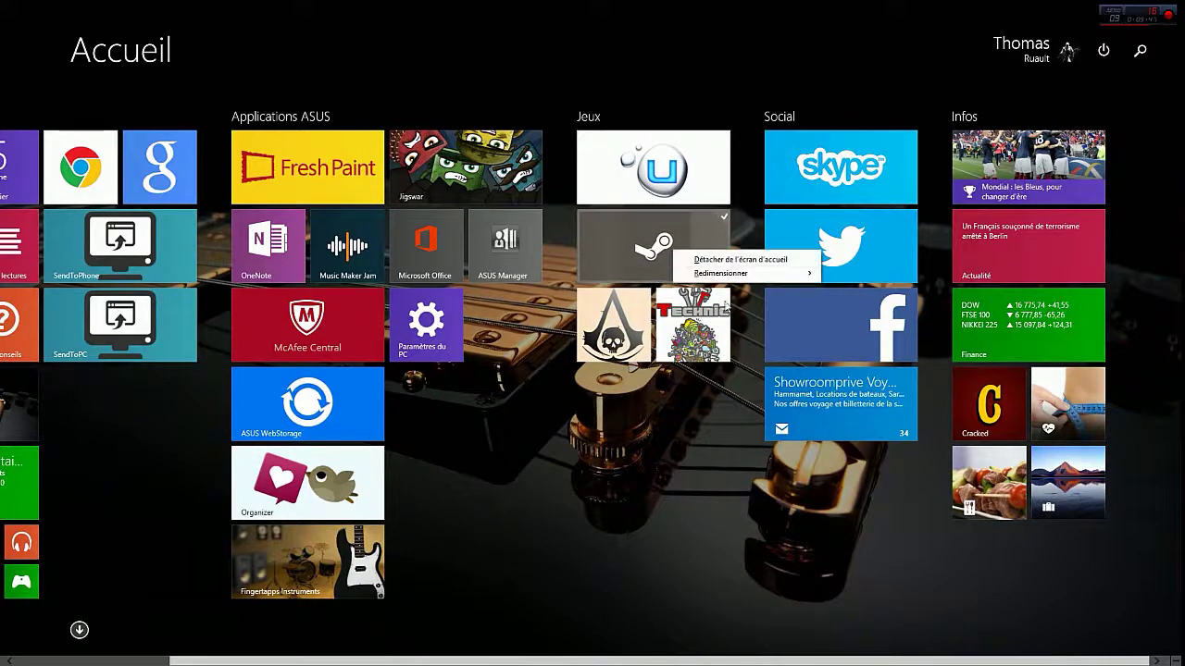
{"action": "left_click", "coordinate": [740, 259]}
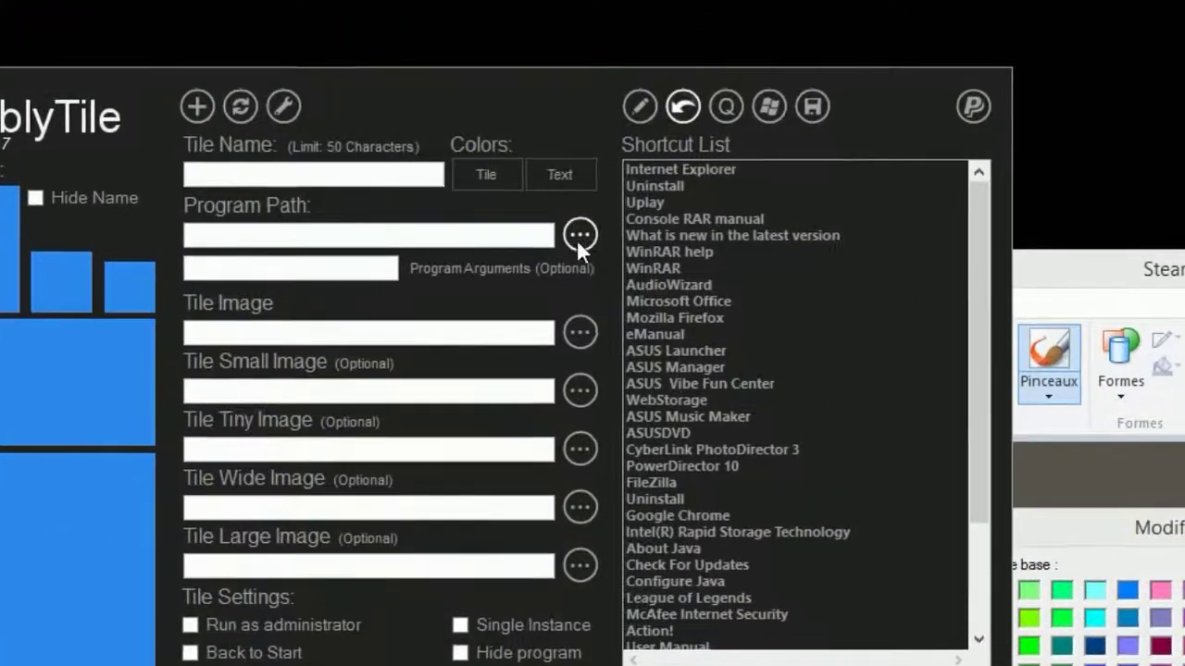
{"action": "left_click", "coordinate": [580, 235]}
{"action": "left_click", "coordinate": [685, 378]}
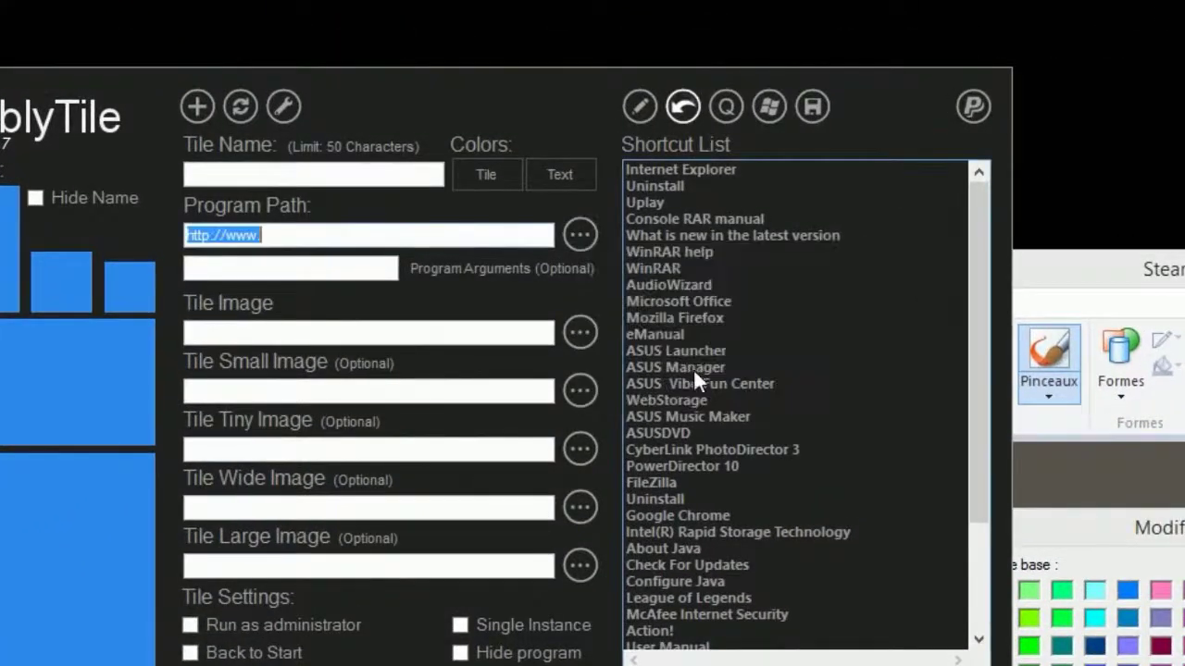
{"action": "left_click", "coordinate": [409, 233]}
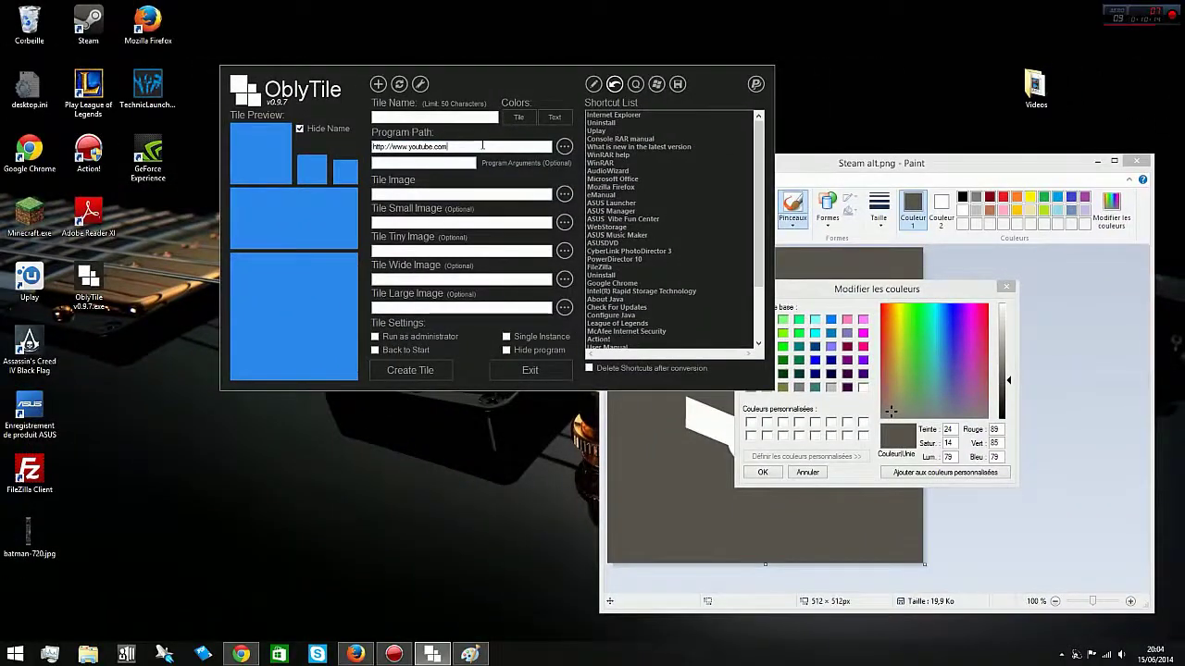
Set the tile image to Youtube alt 2.png from the Google Services folder of the Metro UI725 icon collection.
{"action": "left_click", "coordinate": [564, 194]}
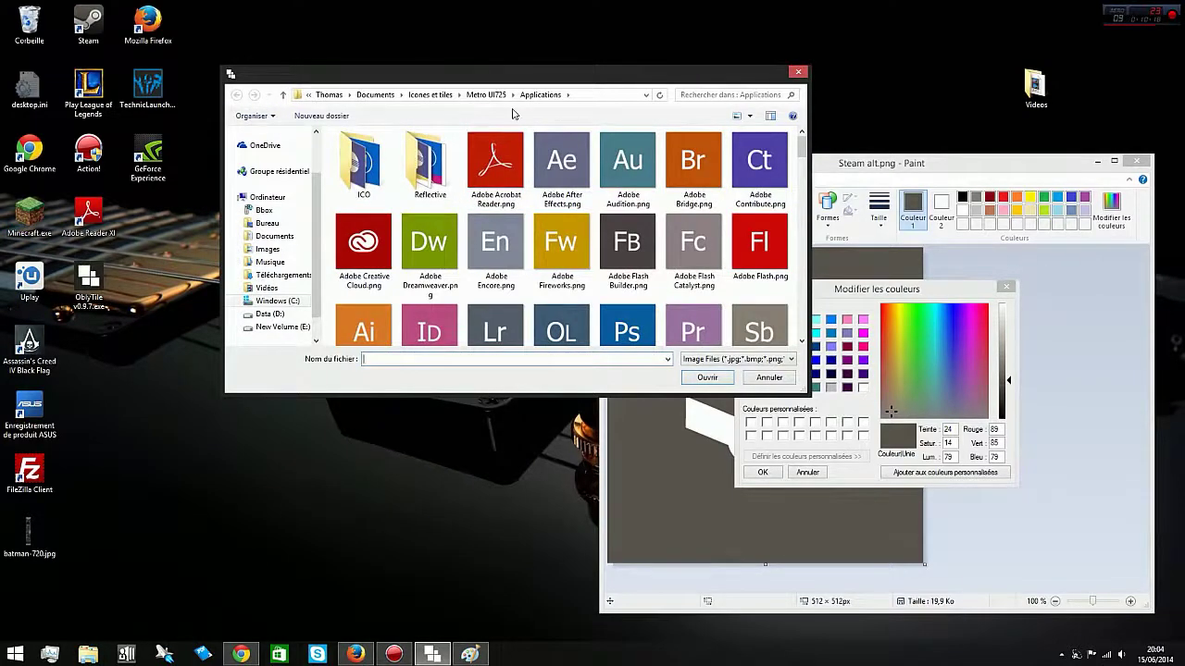
{"action": "left_click", "coordinate": [486, 94]}
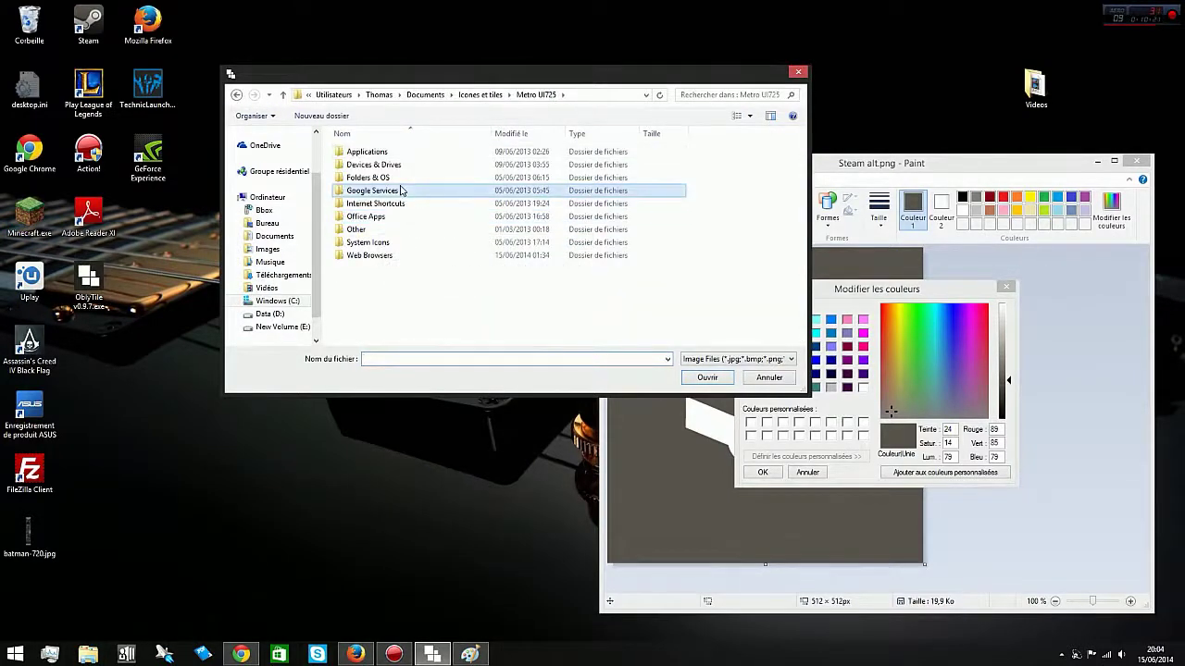
{"action": "double_click", "coordinate": [401, 190]}
{"action": "scroll", "coordinate": [481, 240], "scroll_direction": "down", "scroll_amount": 5}
{"action": "left_click", "coordinate": [562, 297]}
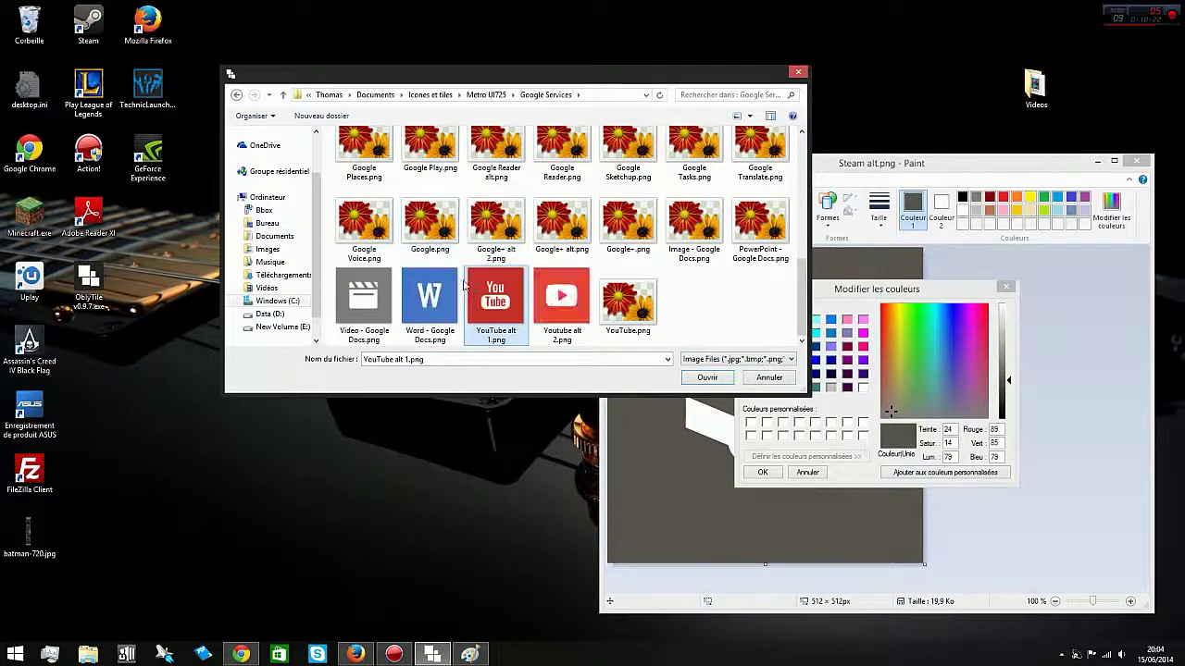
{"action": "left_click", "coordinate": [695, 372]}
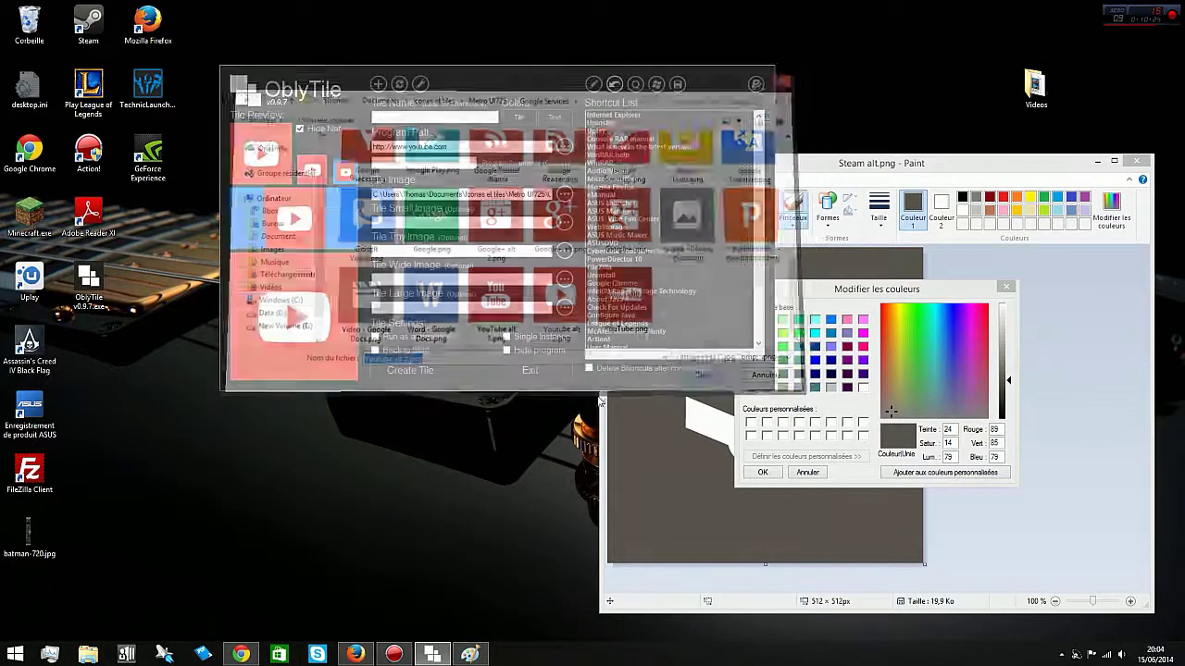
{"action": "left_click", "coordinate": [24, 650]}
{"action": "scroll", "coordinate": [102, 587], "scroll_direction": "down", "scroll_amount": 3}
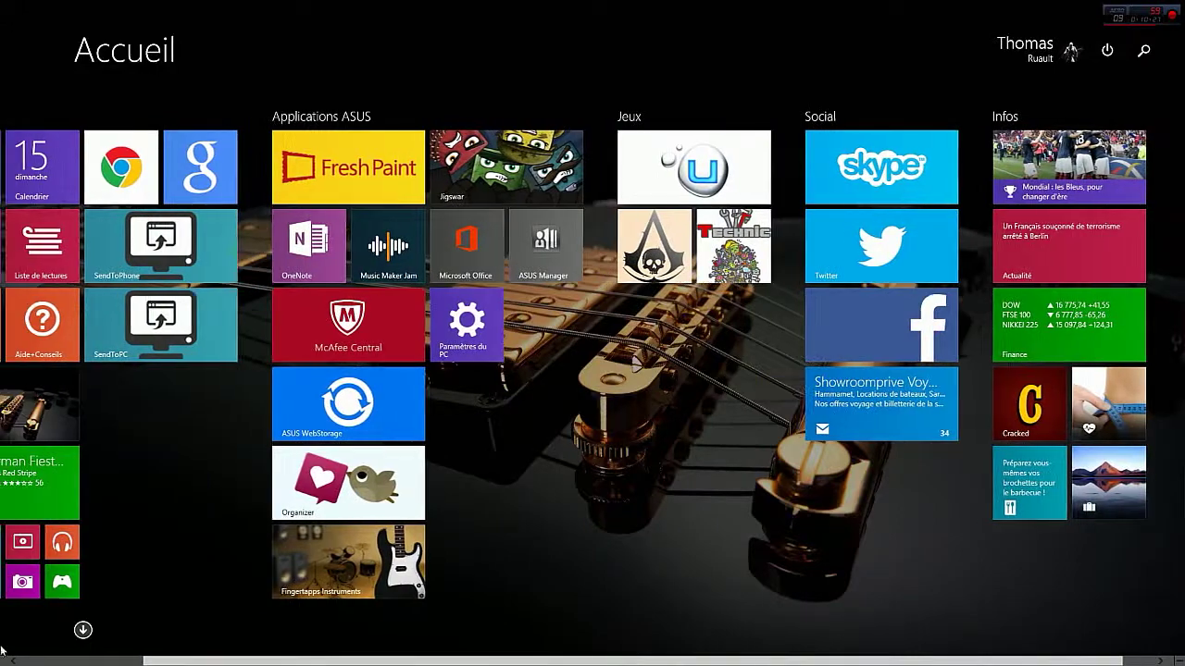
{"action": "left_click", "coordinate": [6, 656]}
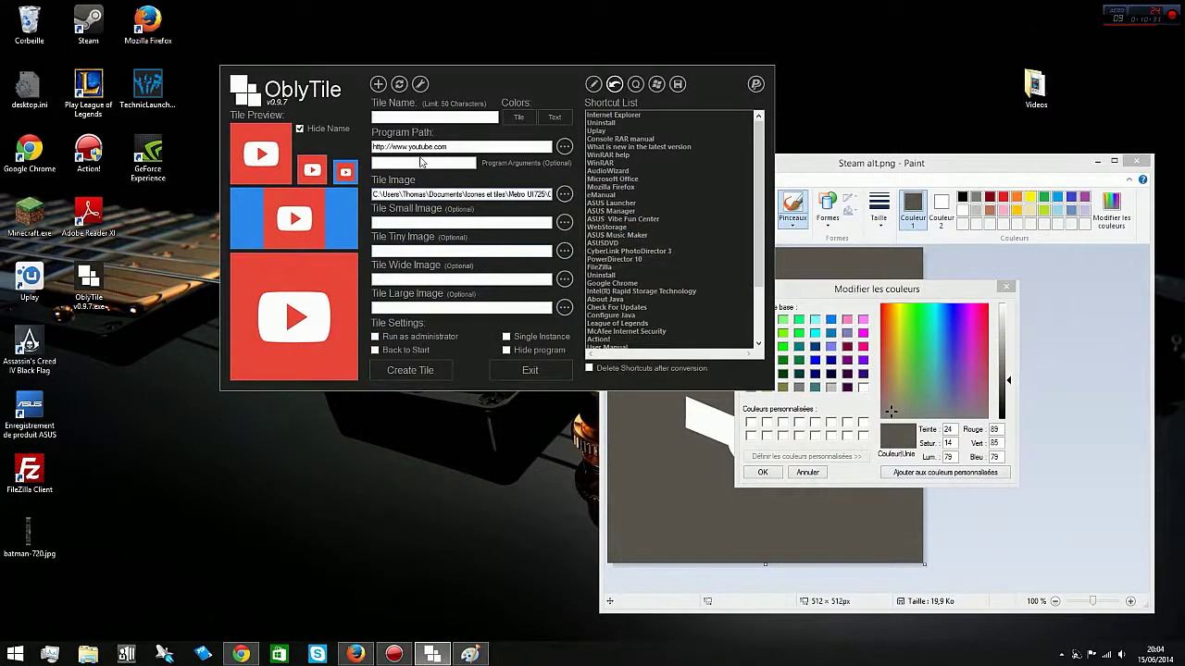
Move the OblyTile window clear of Paint, and close the colour dialogs, Paint and the icon folder window.
{"action": "left_click_drag", "start_coordinate": [416, 201], "coordinate": [297, 242]}
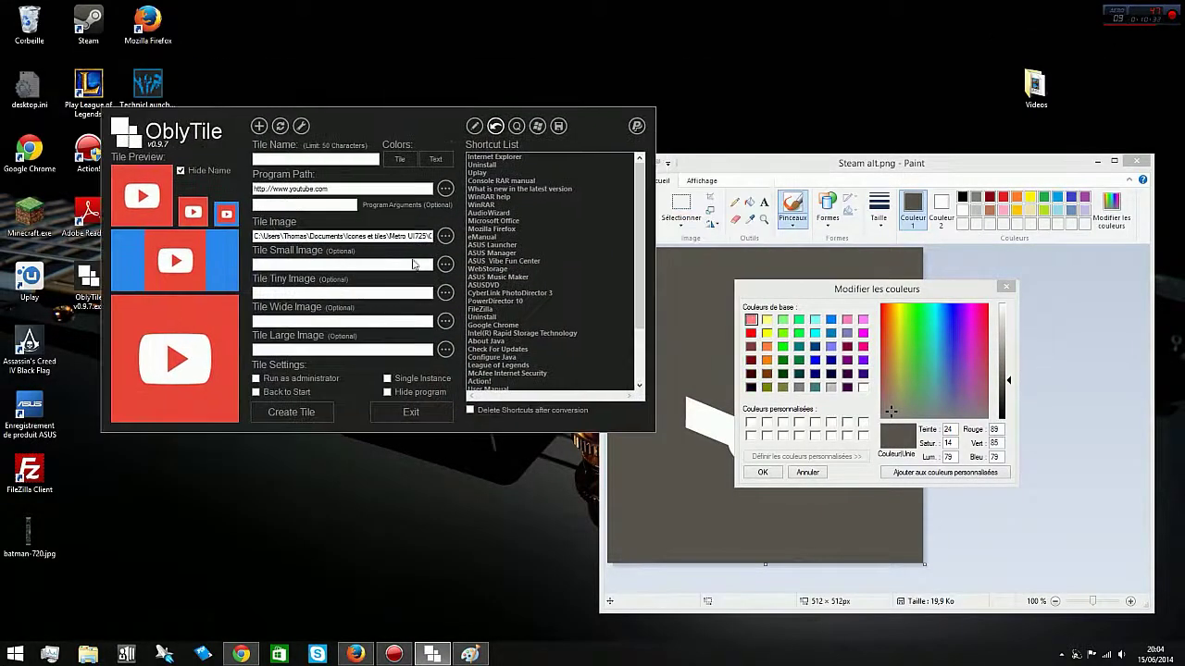
{"action": "left_click_drag", "start_coordinate": [435, 118], "coordinate": [460, 105]}
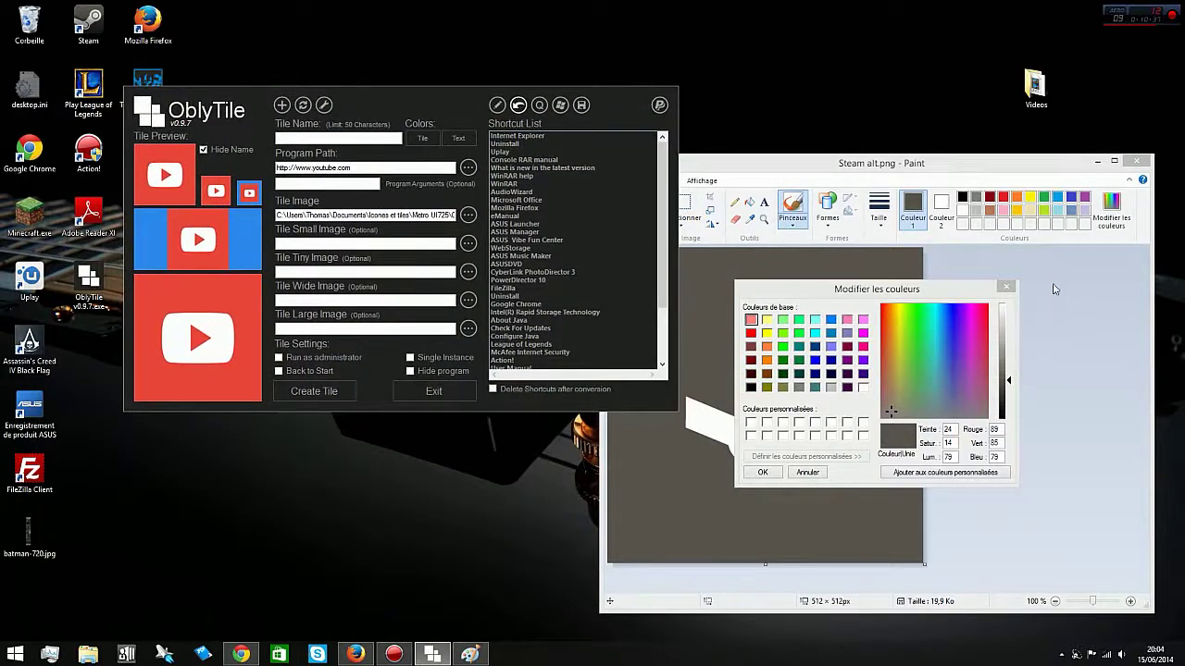
{"action": "left_click", "coordinate": [1007, 287]}
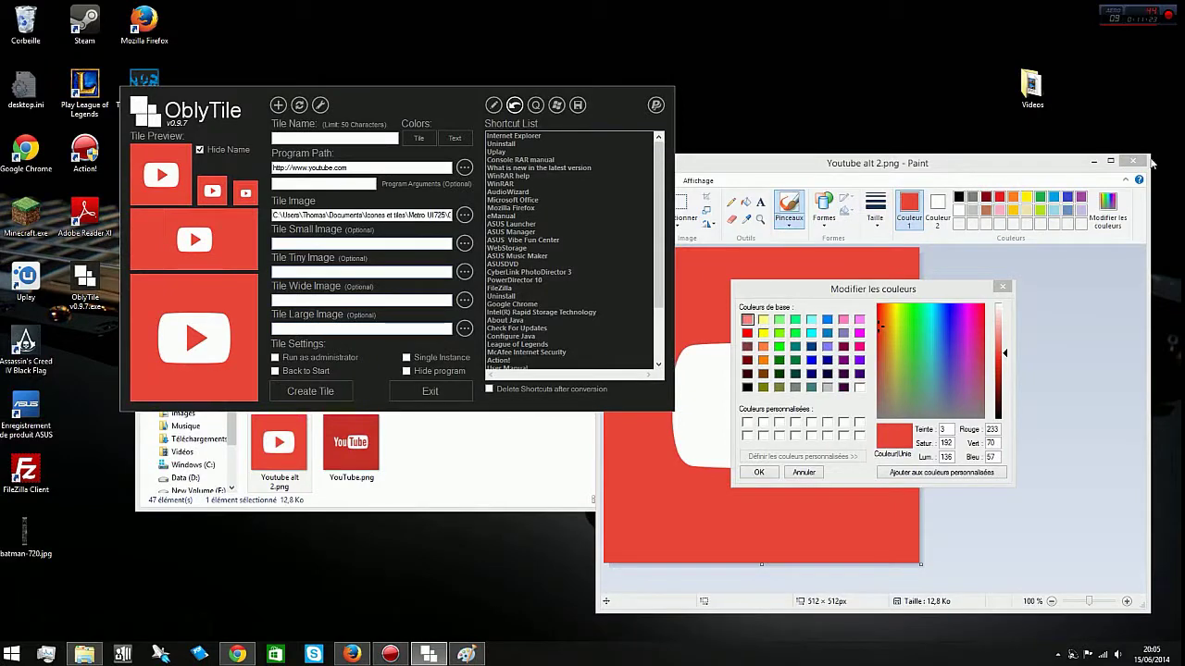
{"action": "left_click", "coordinate": [1002, 286]}
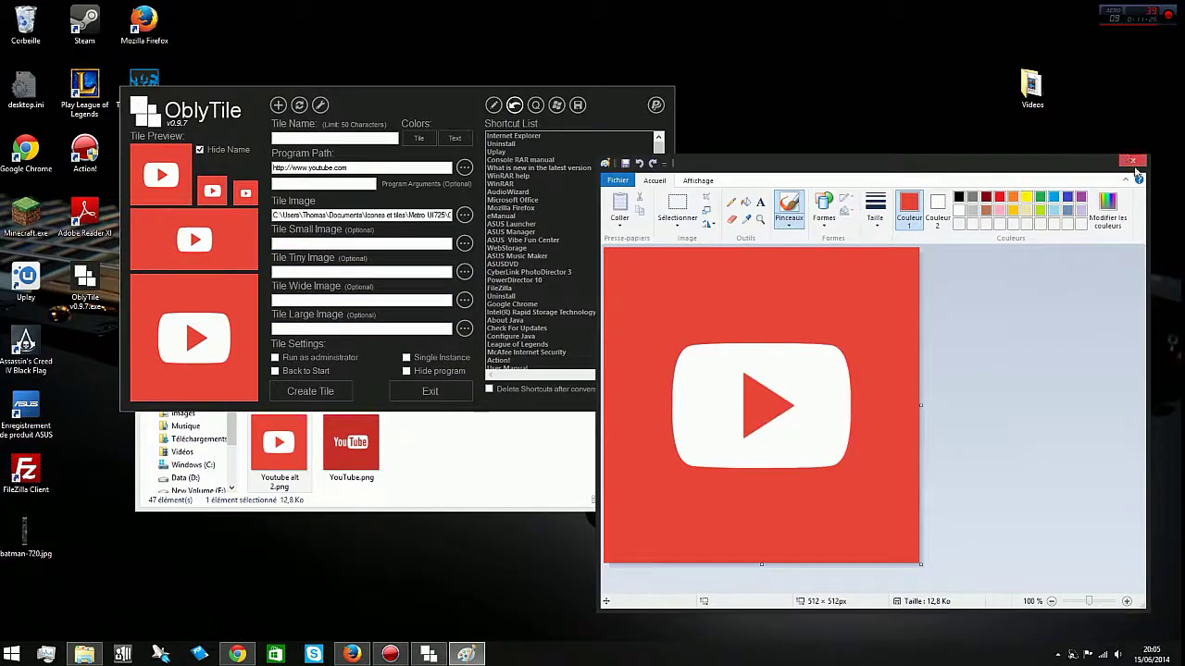
{"action": "left_click", "coordinate": [1133, 161]}
{"action": "left_click", "coordinate": [601, 461]}
{"action": "left_click", "coordinate": [619, 228]}
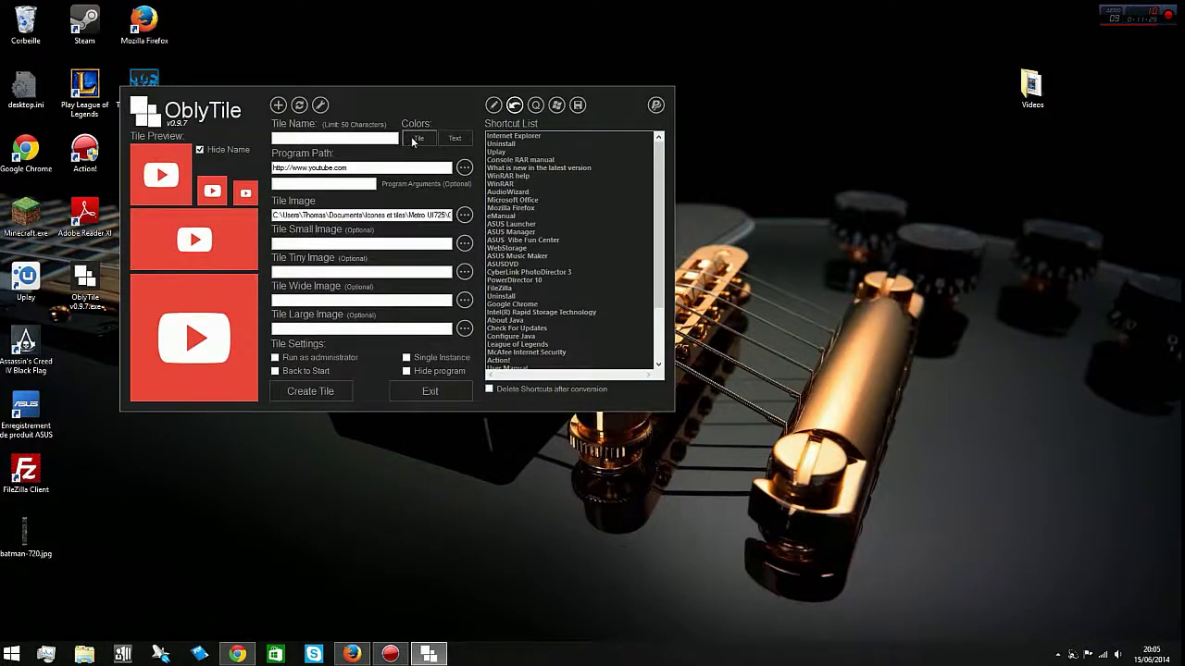
Switch to Firefox and find the hex code of Rouge fraise among the R colours in the code-couleur.com dictionary.
{"action": "left_click", "coordinate": [418, 139]}
{"action": "double_click", "coordinate": [555, 224]}
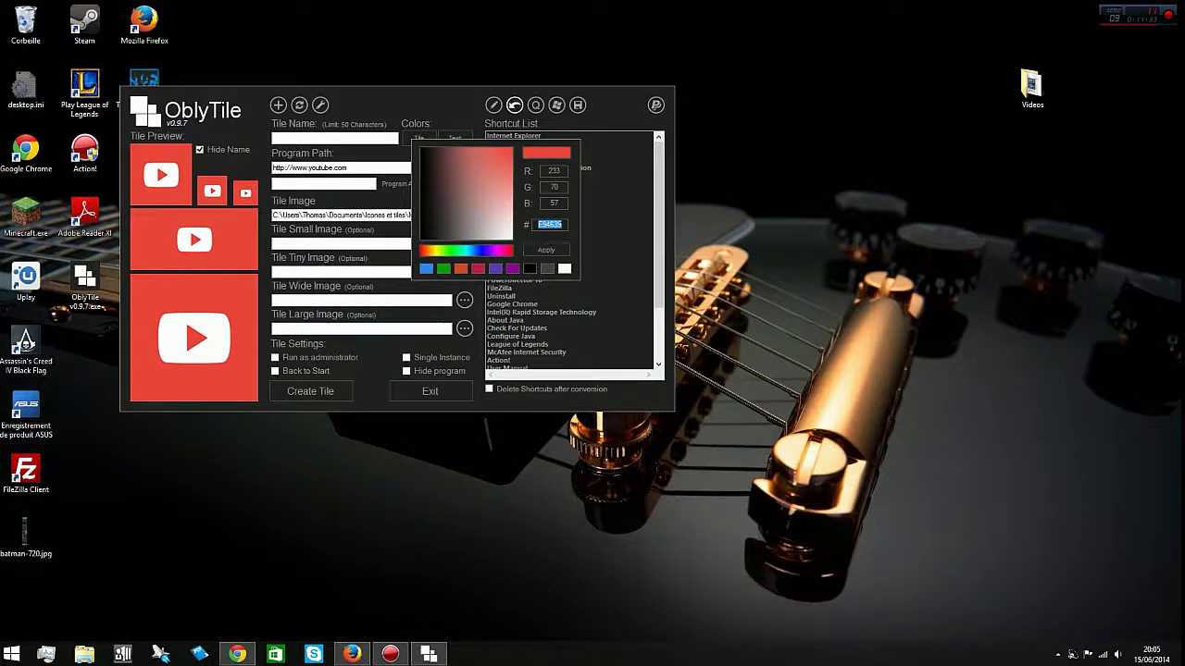
{"action": "left_click", "coordinate": [352, 655]}
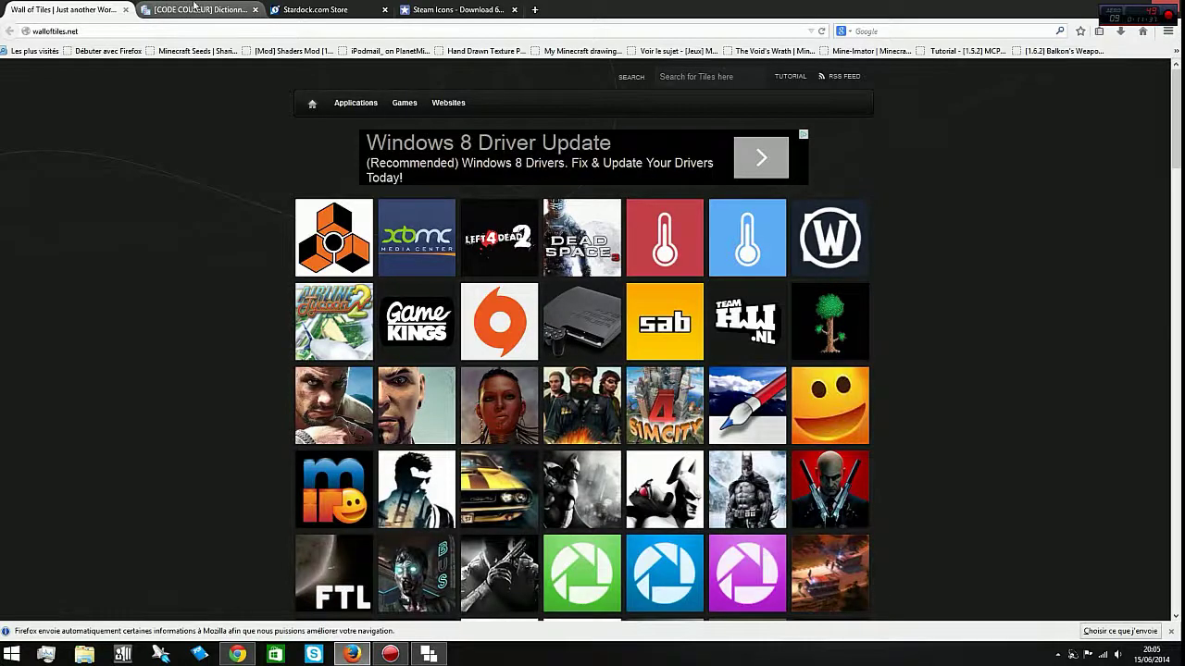
{"action": "left_click", "coordinate": [195, 10]}
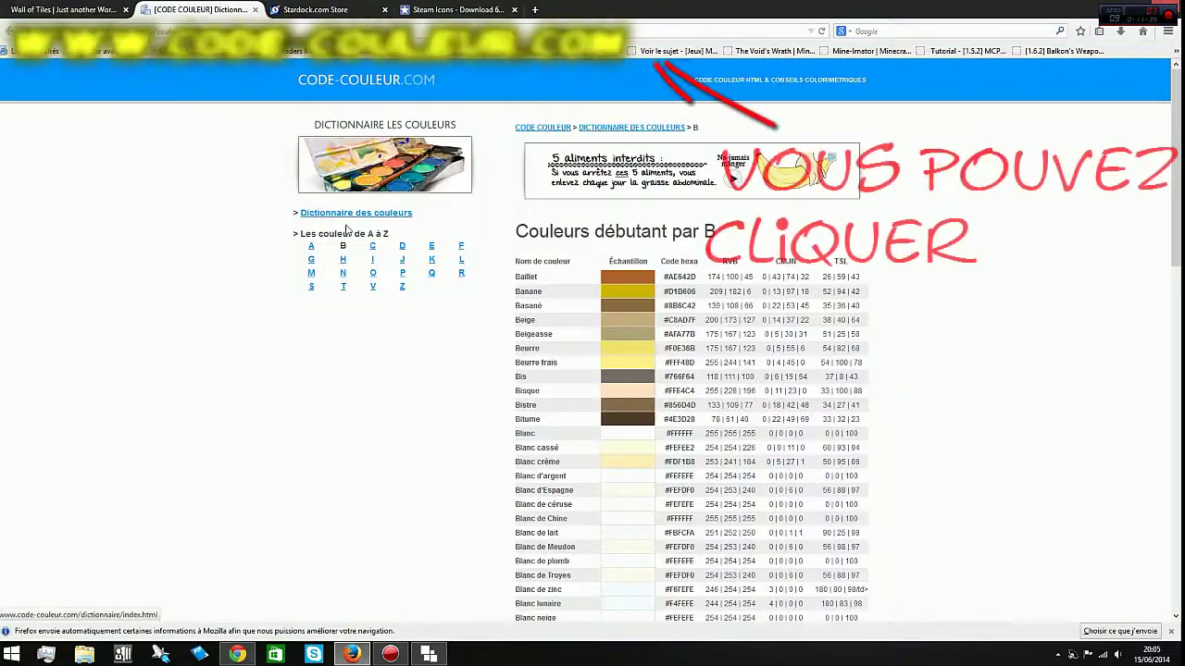
{"action": "scroll", "coordinate": [652, 301], "scroll_direction": "down", "scroll_amount": 3}
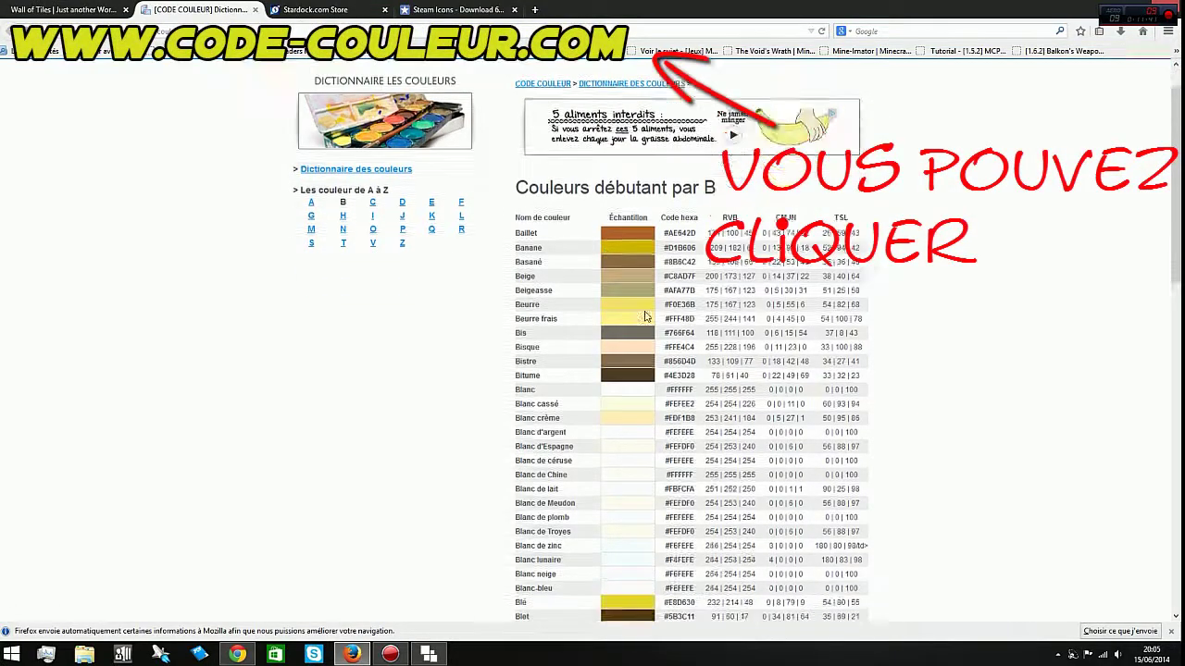
{"action": "scroll", "coordinate": [641, 239], "scroll_direction": "down", "scroll_amount": 15}
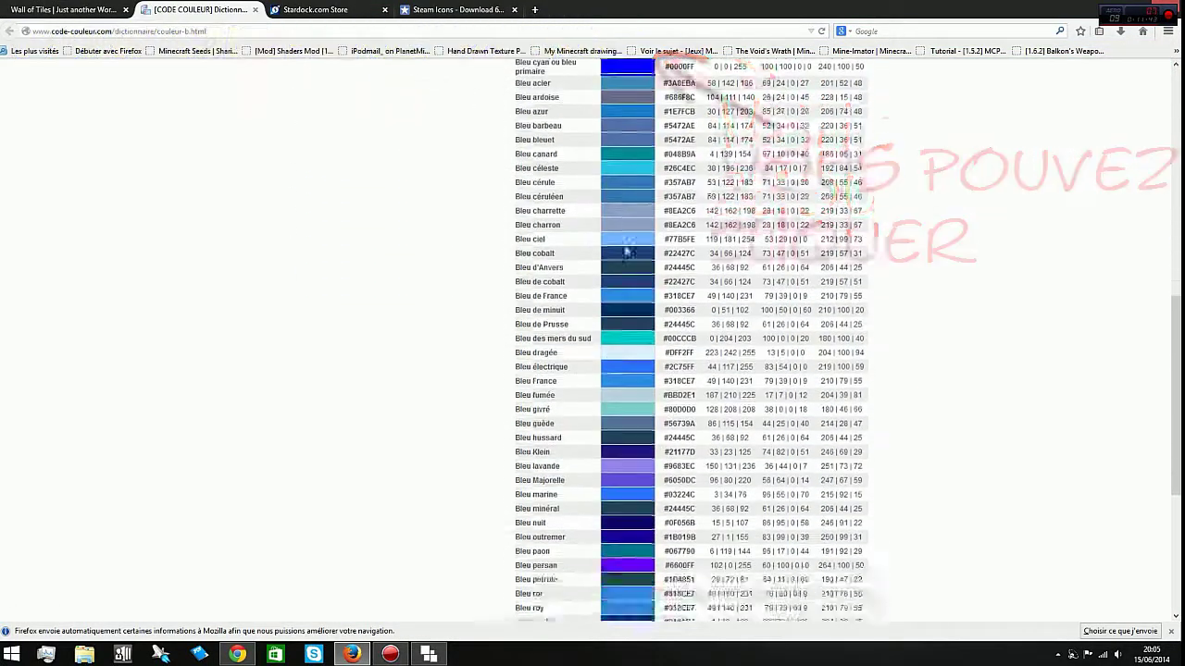
{"action": "scroll", "coordinate": [476, 207], "scroll_direction": "up", "scroll_amount": 20}
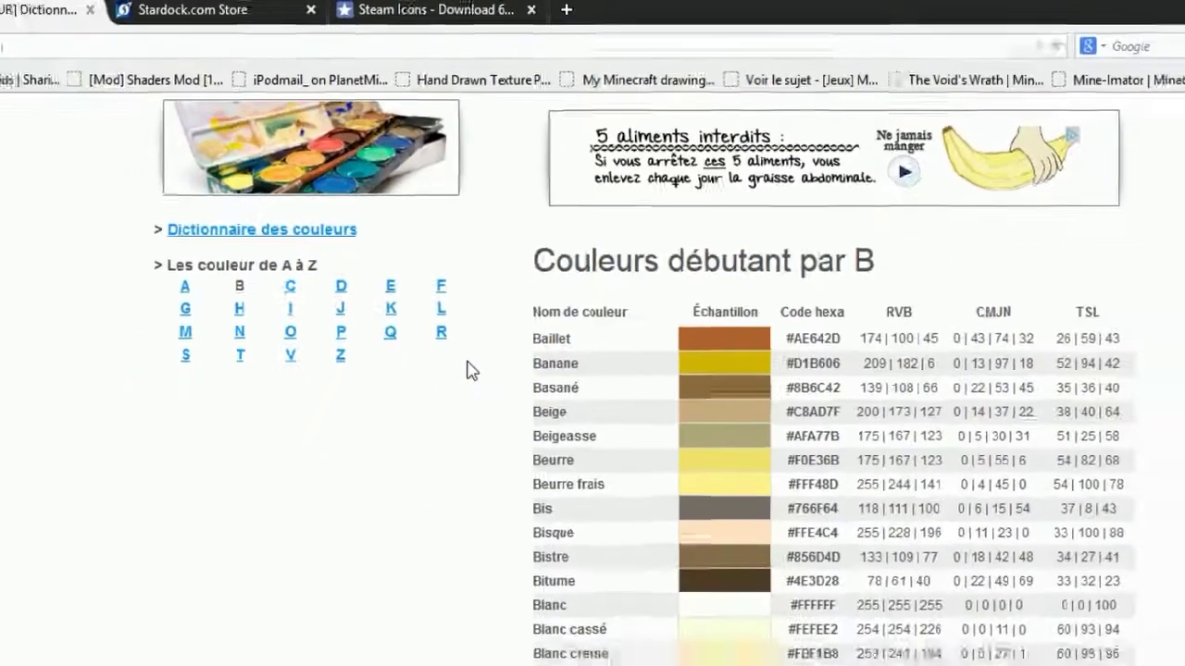
{"action": "left_click", "coordinate": [431, 398]}
{"action": "scroll", "coordinate": [621, 309], "scroll_direction": "down", "scroll_amount": 3}
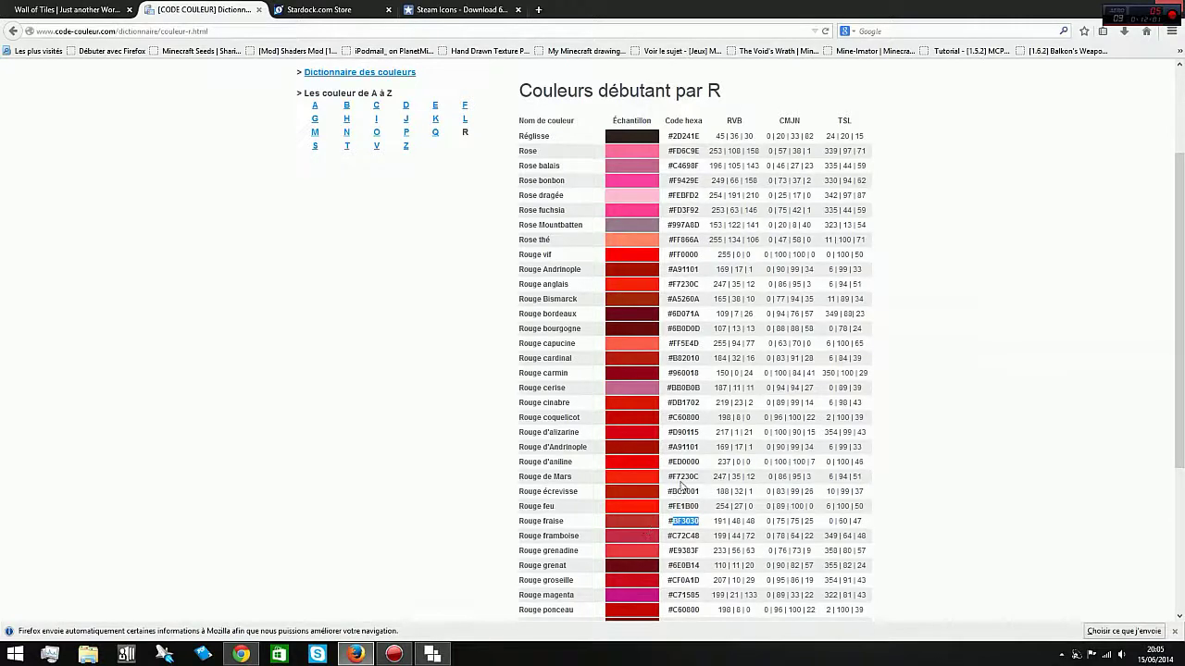
Switch back to OblyTile and apply the hex colour BF3030 as the YouTube tile's background.
{"action": "left_click", "coordinate": [395, 655]}
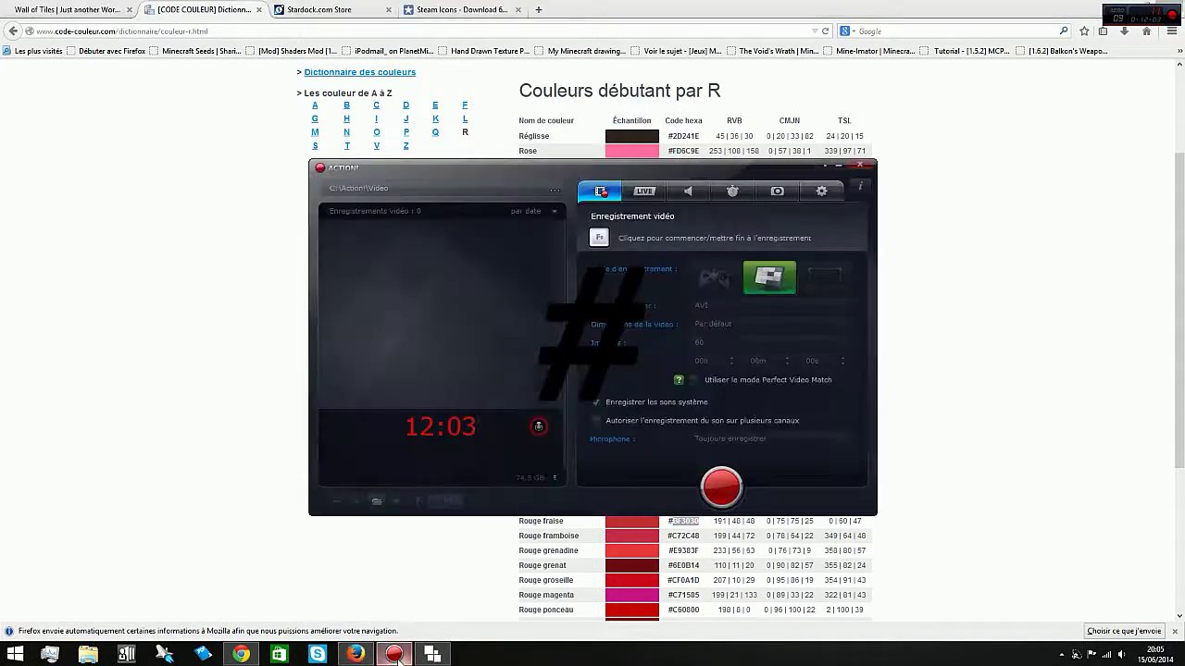
{"action": "left_click", "coordinate": [839, 166]}
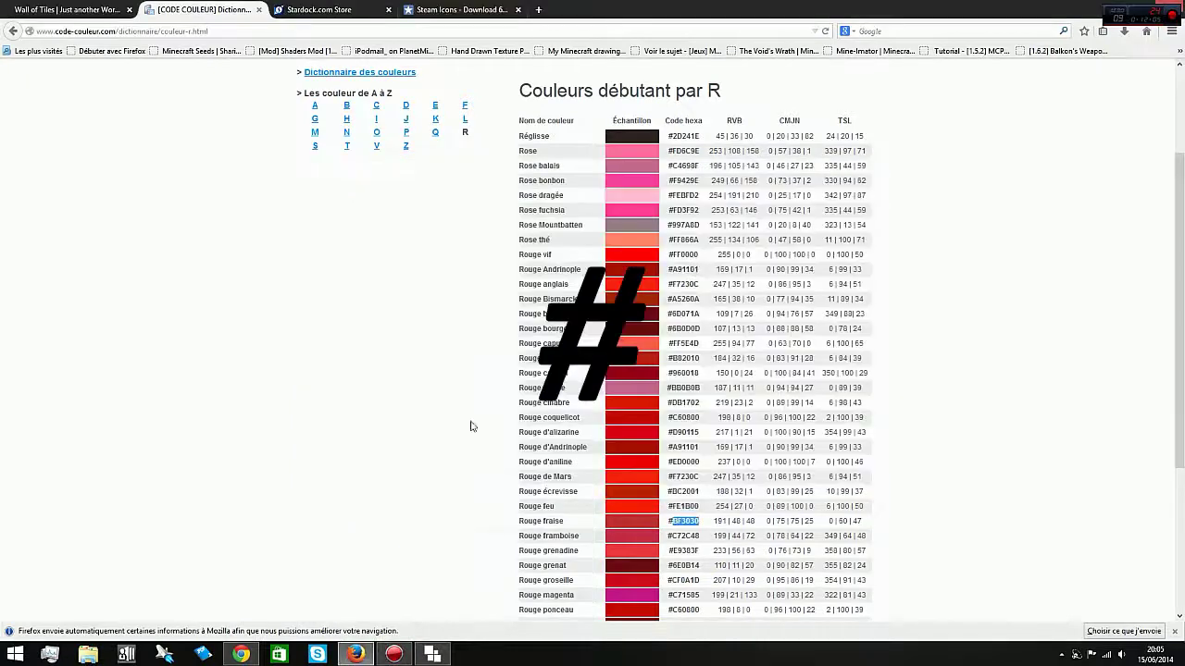
{"action": "left_click", "coordinate": [432, 655]}
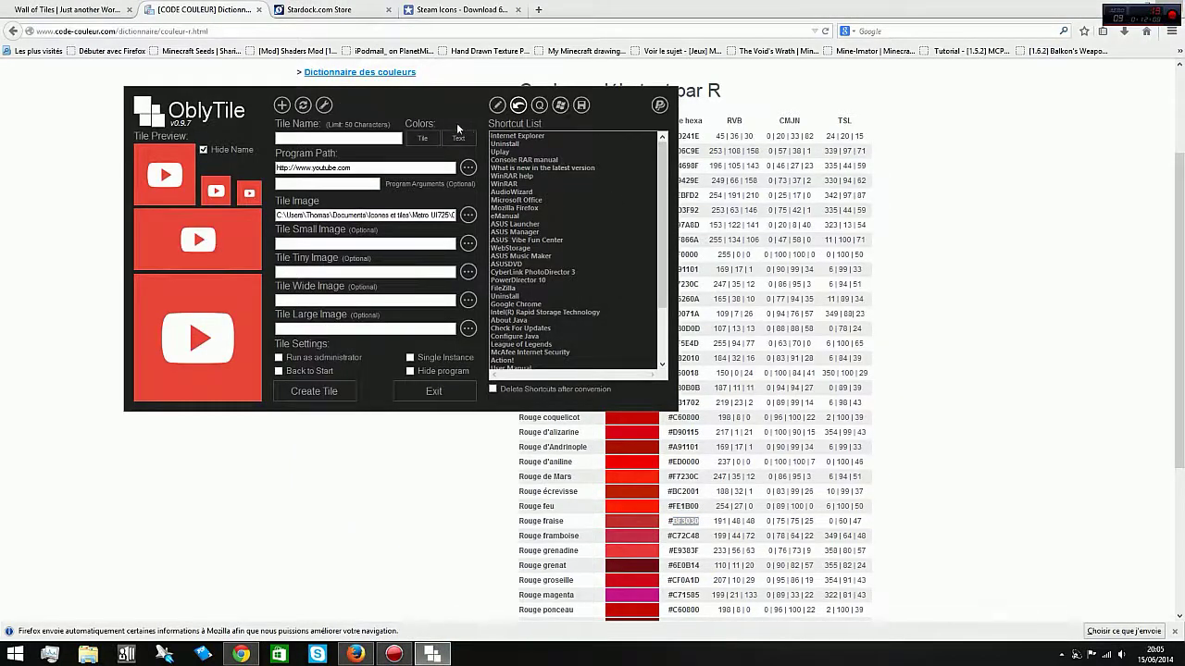
{"action": "left_click", "coordinate": [418, 138]}
{"action": "double_click", "coordinate": [550, 227]}
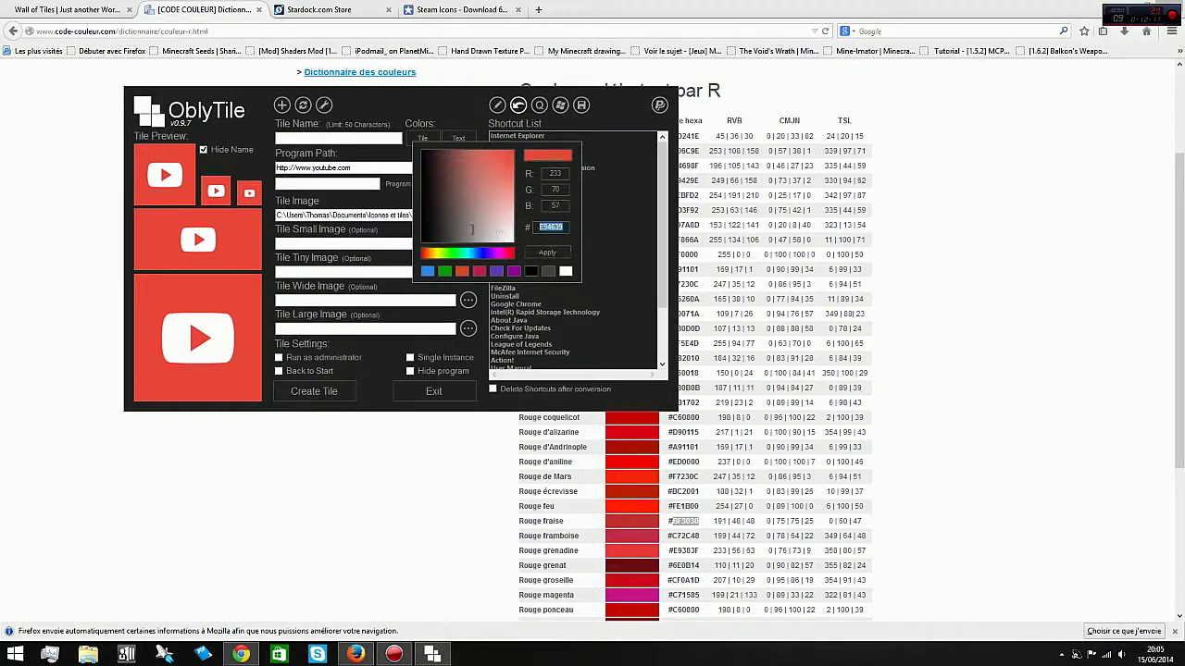
{"action": "type", "text": "BF3030"}
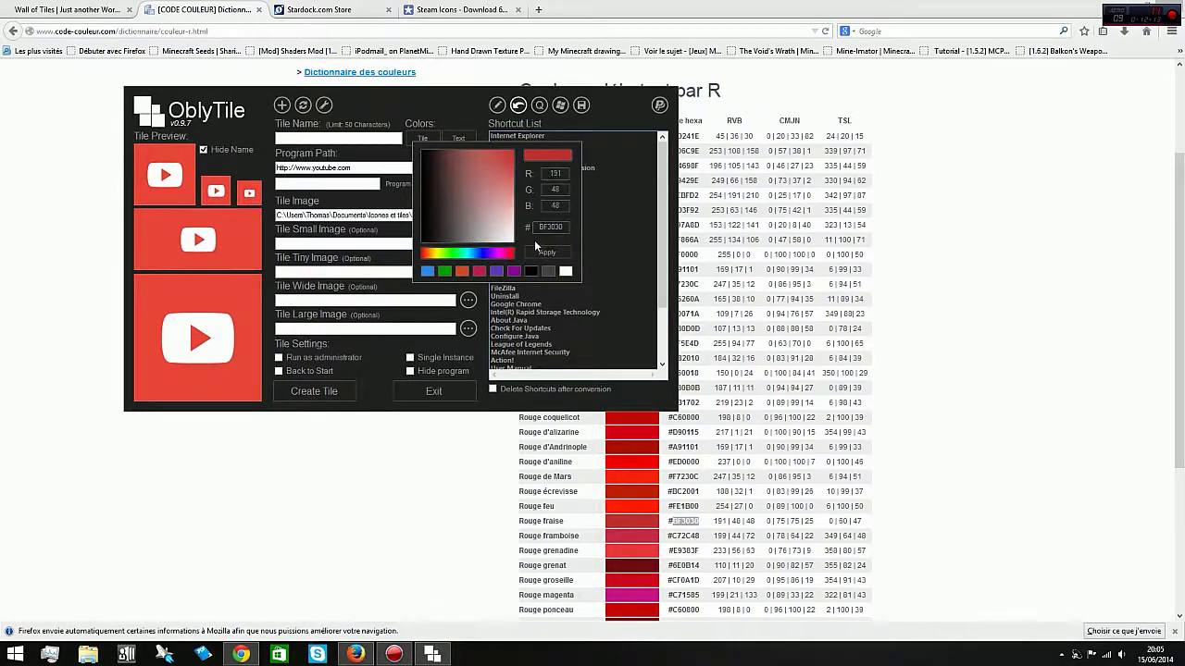
{"action": "left_click", "coordinate": [547, 252]}
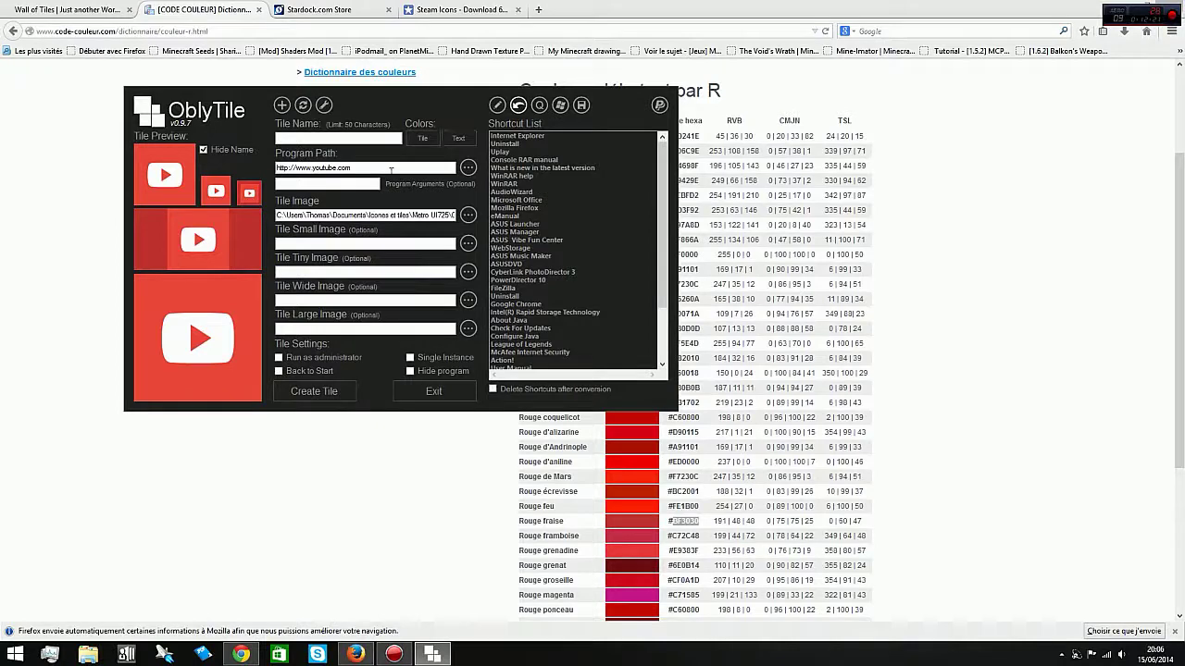
Clear the YouTube web address from the program path and the image path from the tile image.
{"action": "left_click_drag", "start_coordinate": [393, 169], "coordinate": [277, 169]}
{"action": "key", "text": "Delete"}
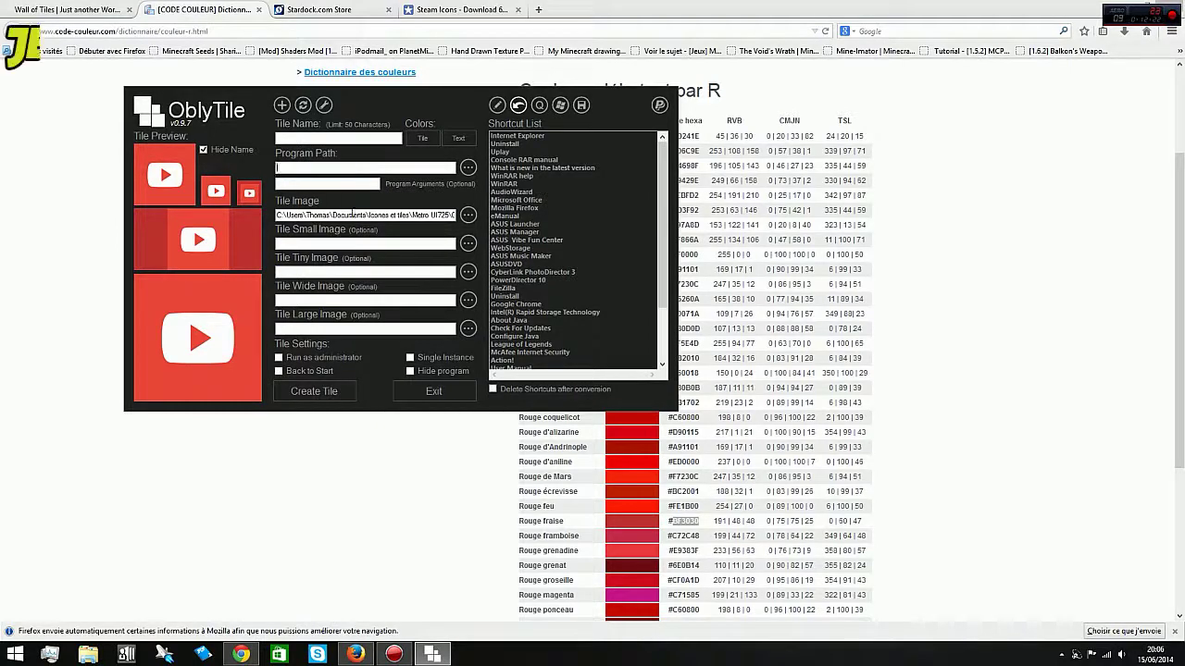
{"action": "left_click_drag", "start_coordinate": [398, 215], "coordinate": [407, 216]}
{"action": "left_click", "coordinate": [445, 215]}
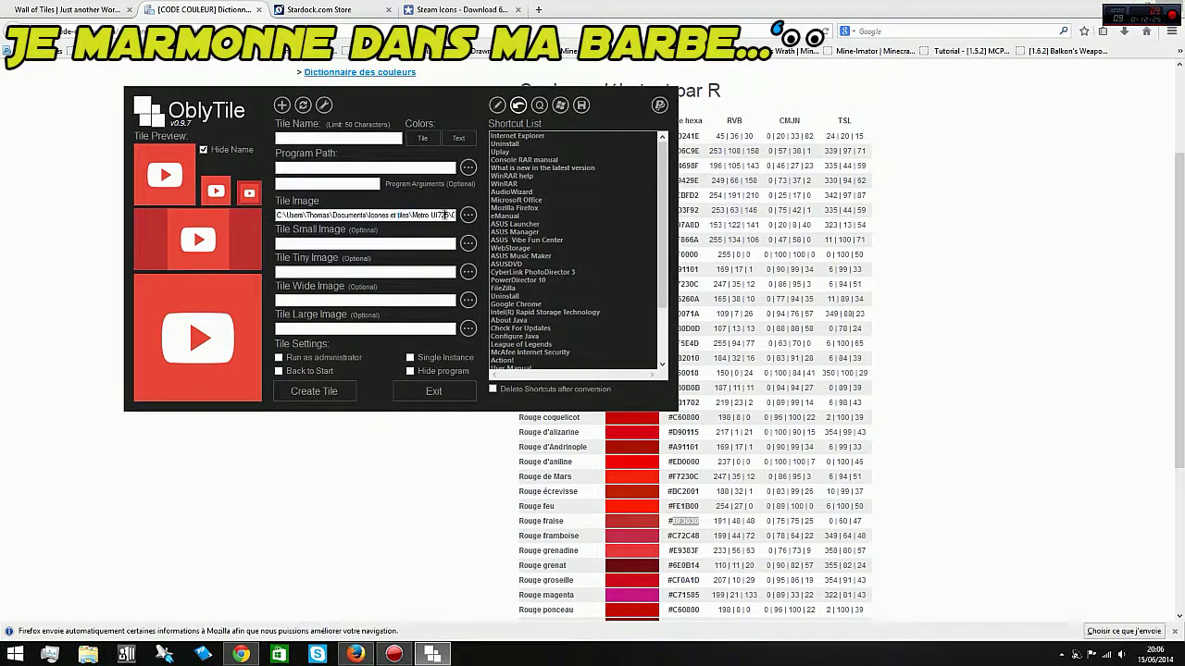
{"action": "key", "text": "ctrl+a"}
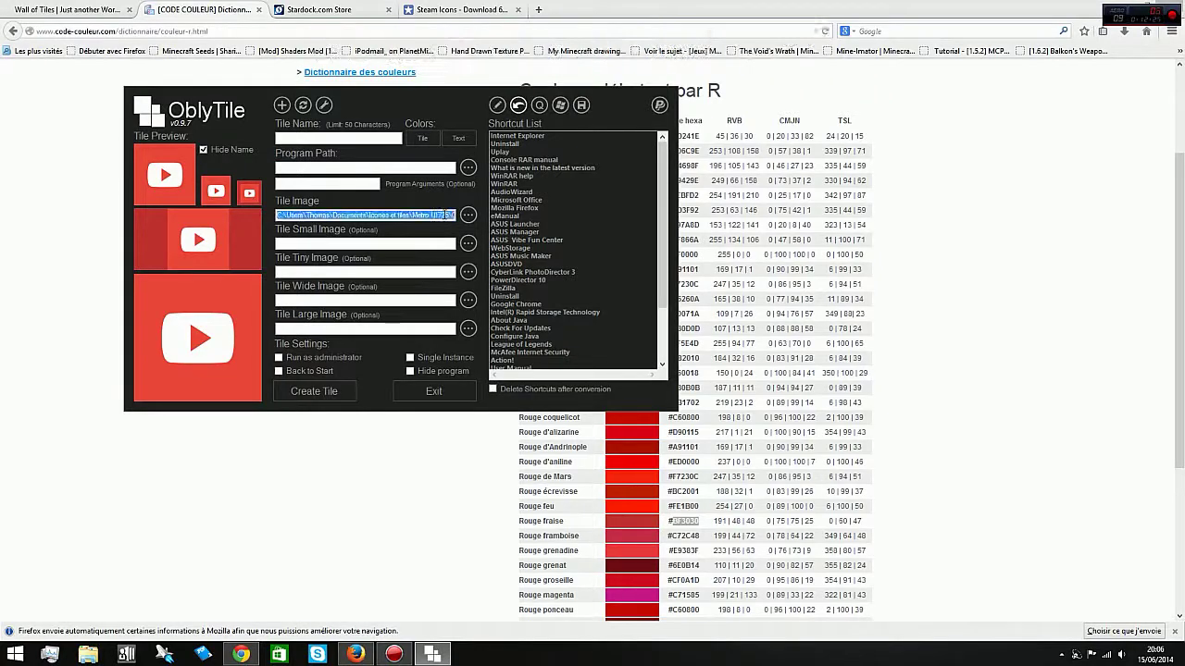
{"action": "key", "text": "Delete"}
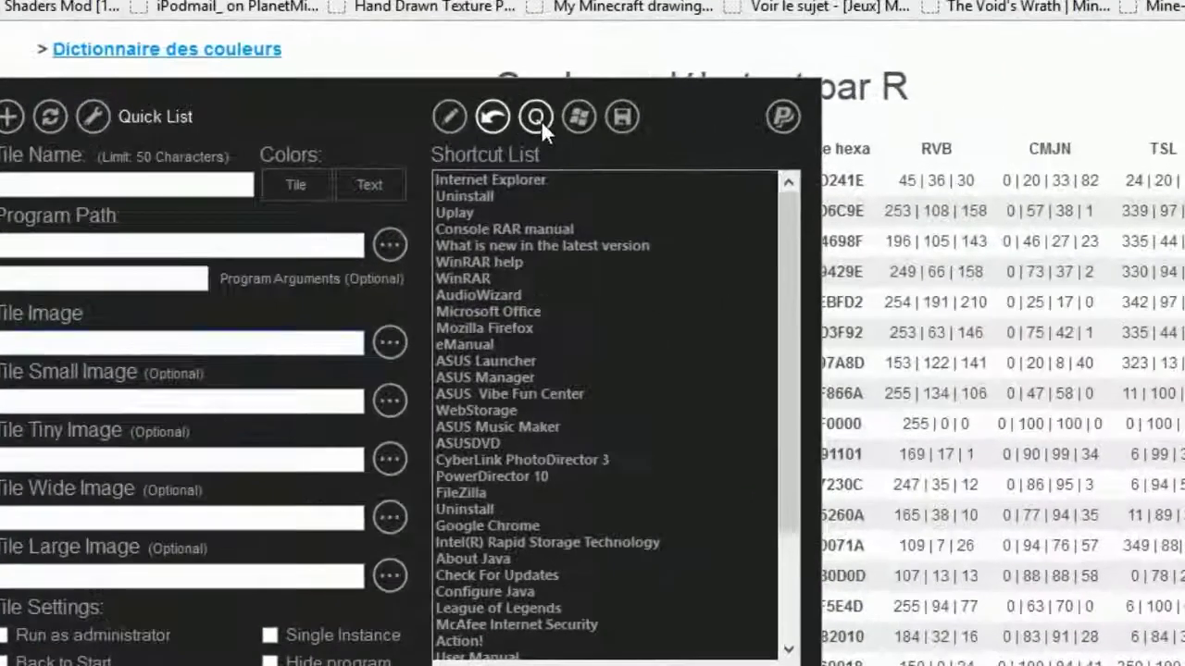
Show OblyTile's Quick List and preview its power presets, including Hibernate, Lock, Restart and Shut Down.
{"action": "left_click", "coordinate": [539, 120]}
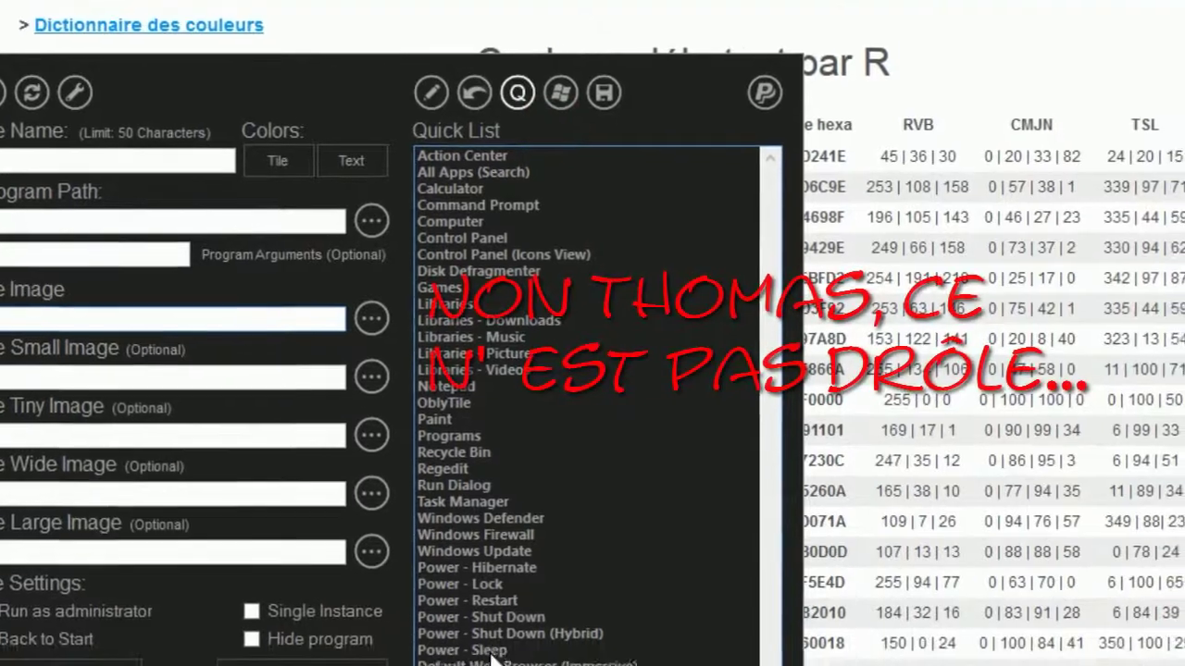
{"action": "left_click", "coordinate": [477, 665]}
{"action": "left_click", "coordinate": [448, 554]}
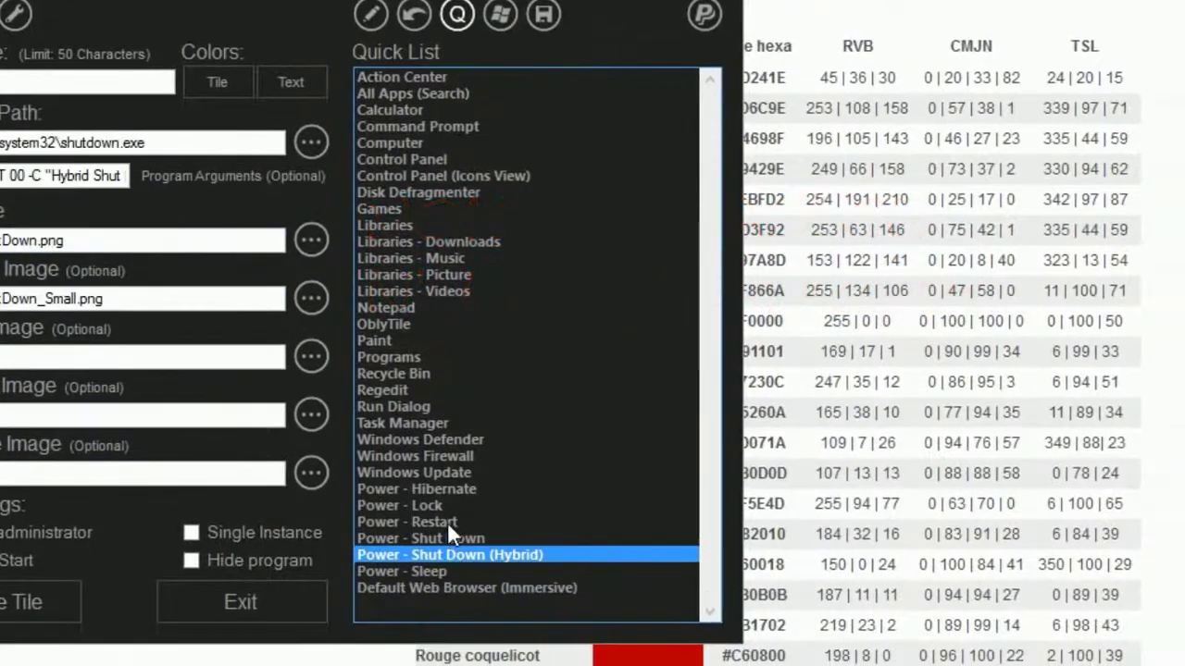
{"action": "left_click", "coordinate": [445, 522]}
{"action": "left_click", "coordinate": [424, 536]}
{"action": "left_click", "coordinate": [424, 505]}
{"action": "left_click", "coordinate": [425, 488]}
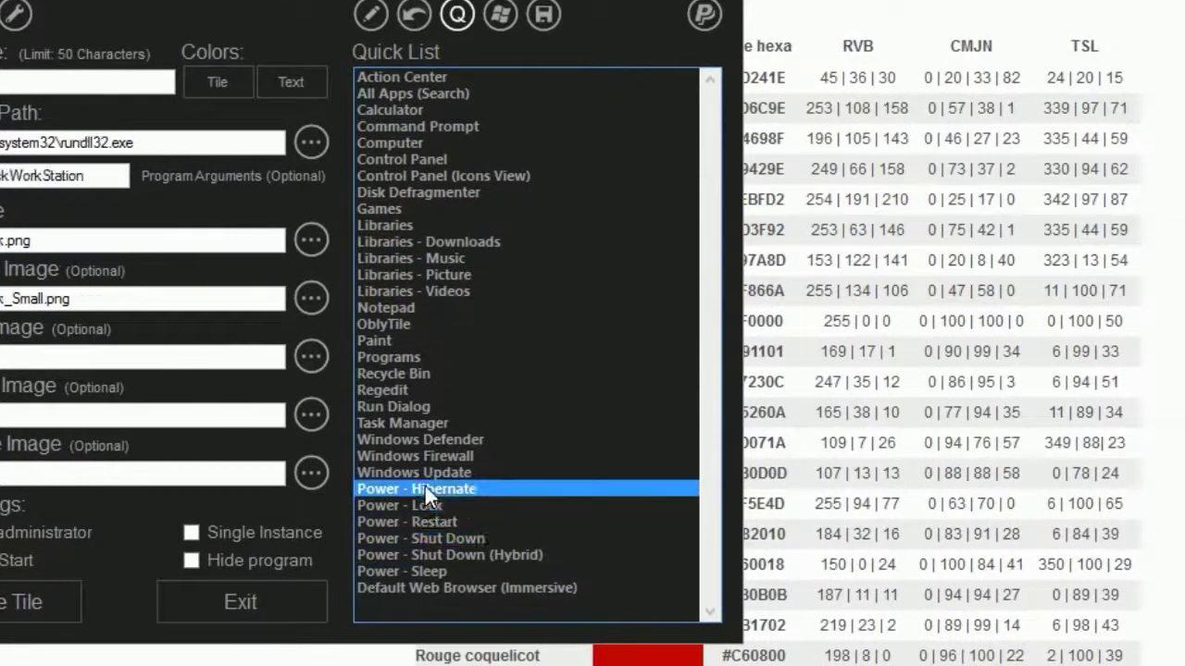
{"action": "left_click", "coordinate": [417, 522]}
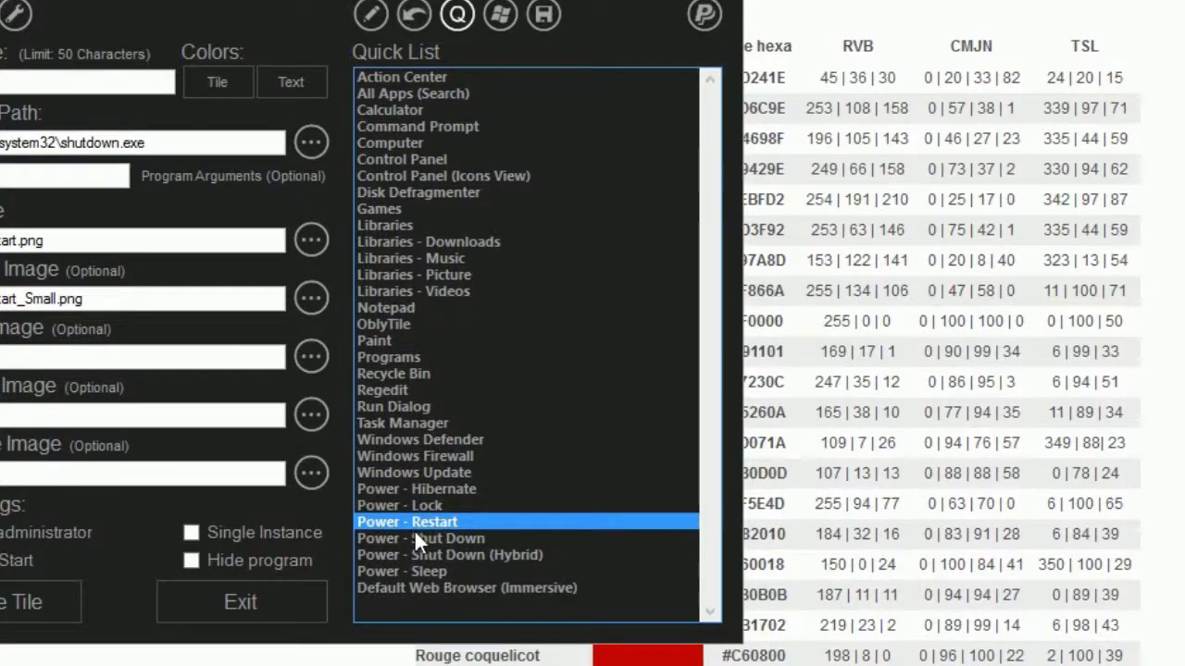
{"action": "left_click", "coordinate": [460, 488]}
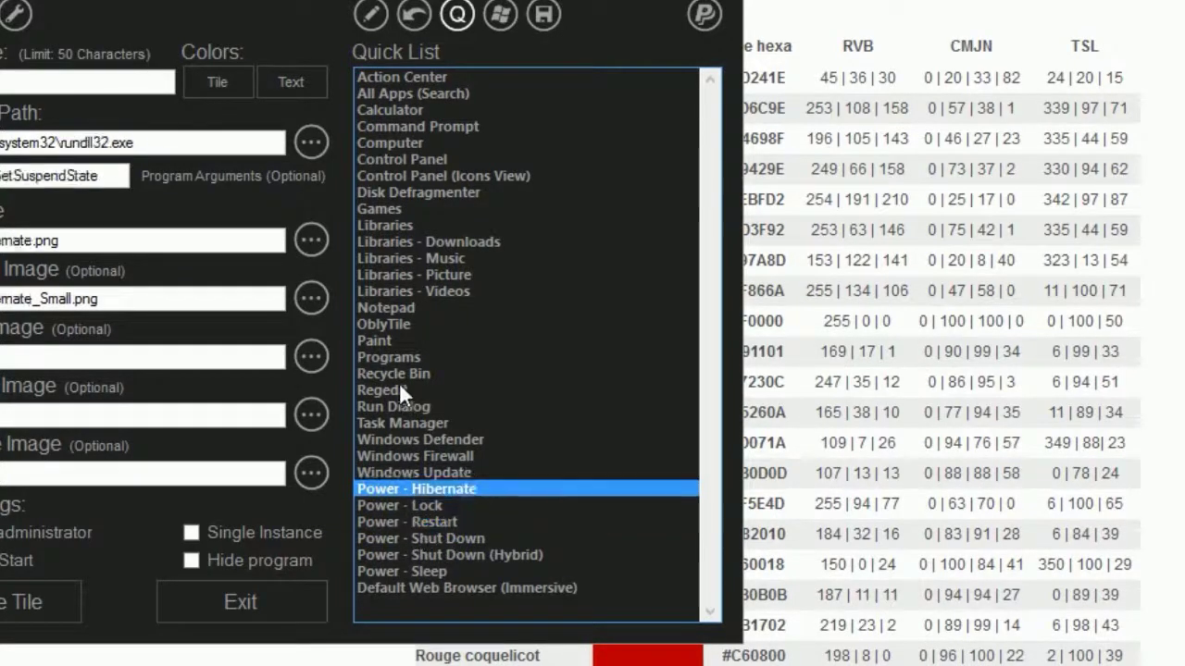
Preview the Quick List presets for the Videos library, the Music library and Notepad.
{"action": "left_click", "coordinate": [465, 292]}
{"action": "left_click", "coordinate": [482, 258]}
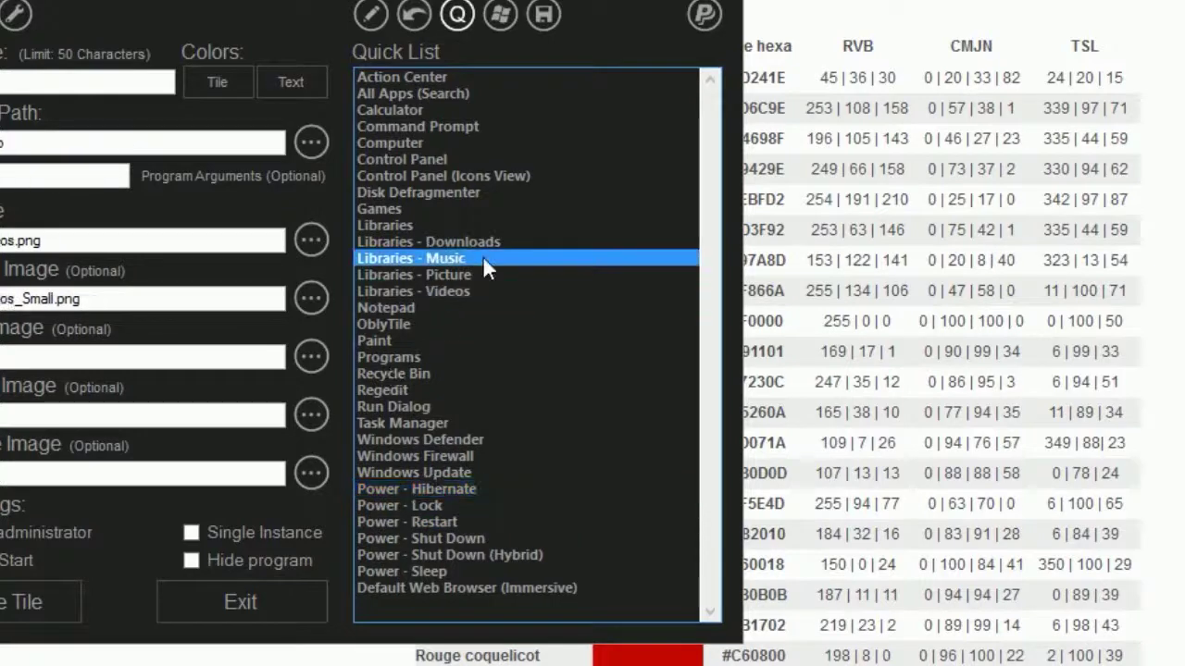
{"action": "left_click", "coordinate": [453, 307]}
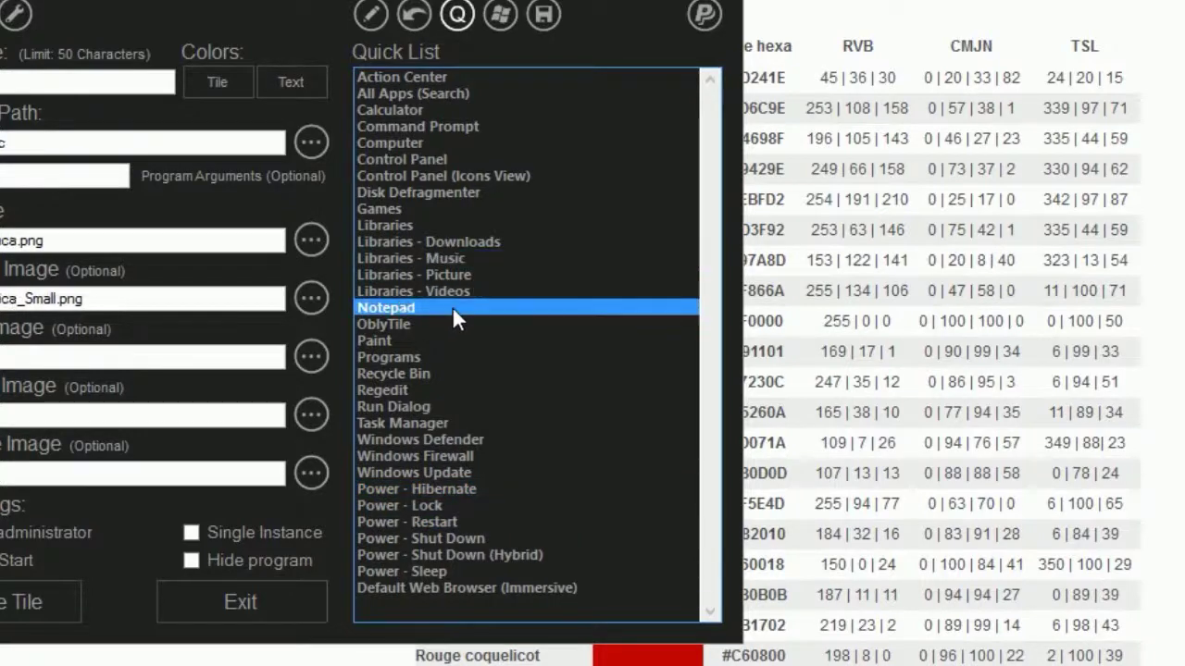
Preview the OblyTile preset in the Quick List and the Bing - Sports entry in the Windows Store App List.
{"action": "left_click", "coordinate": [398, 321]}
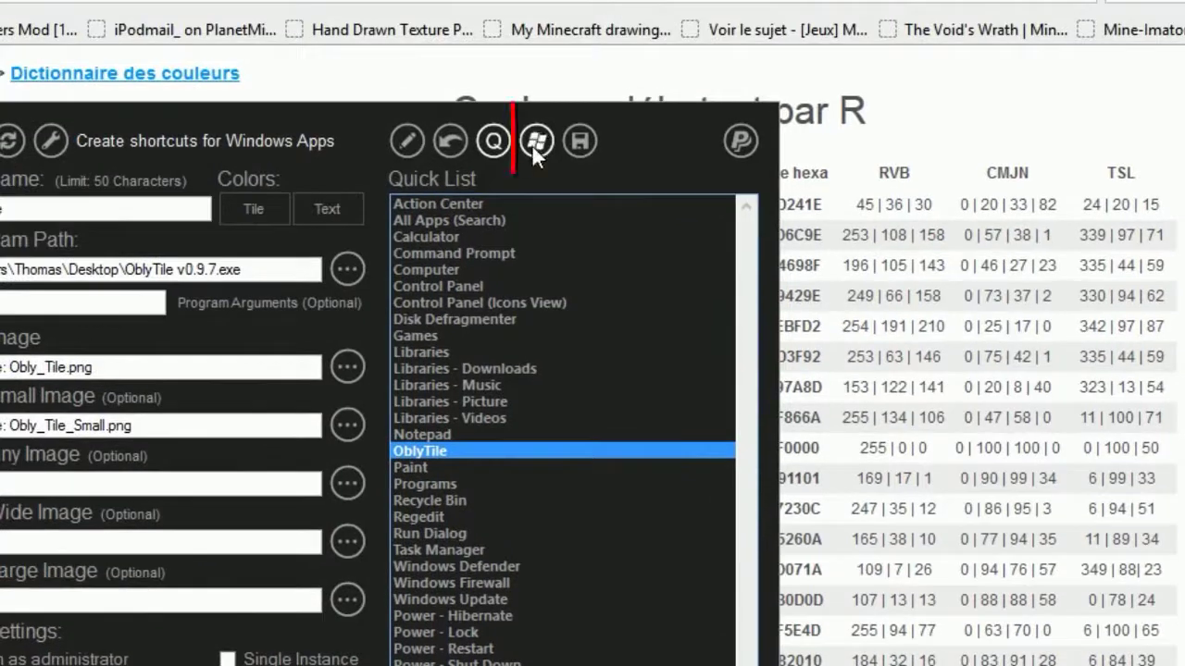
{"action": "left_click", "coordinate": [511, 56]}
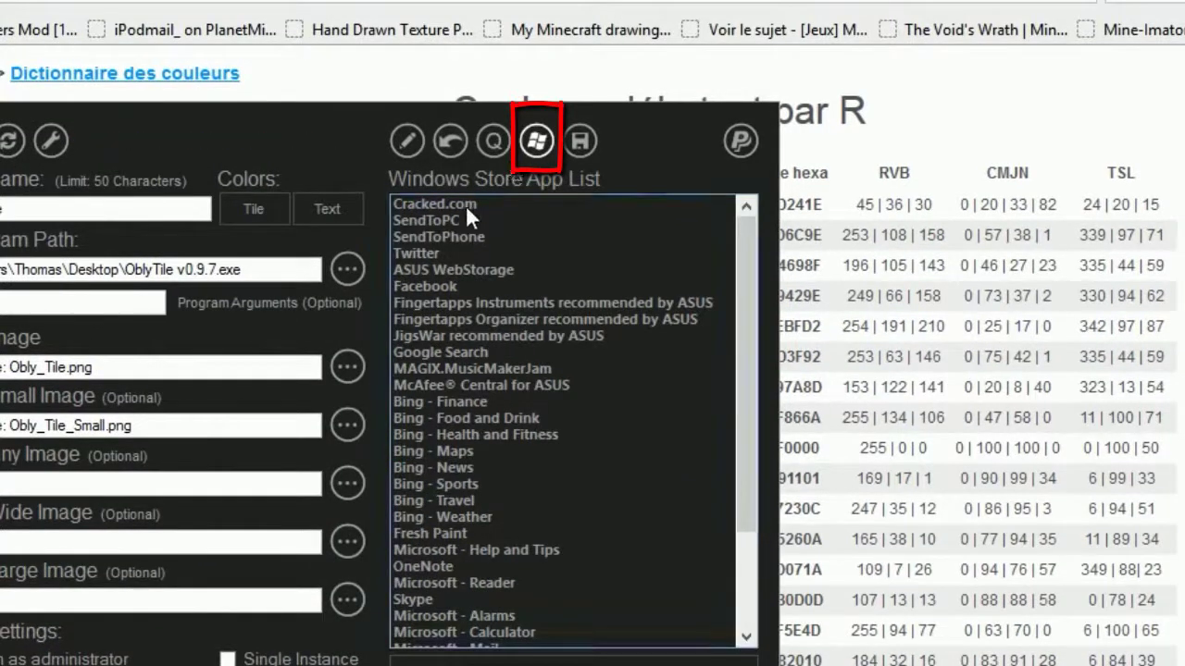
{"action": "left_click", "coordinate": [464, 479]}
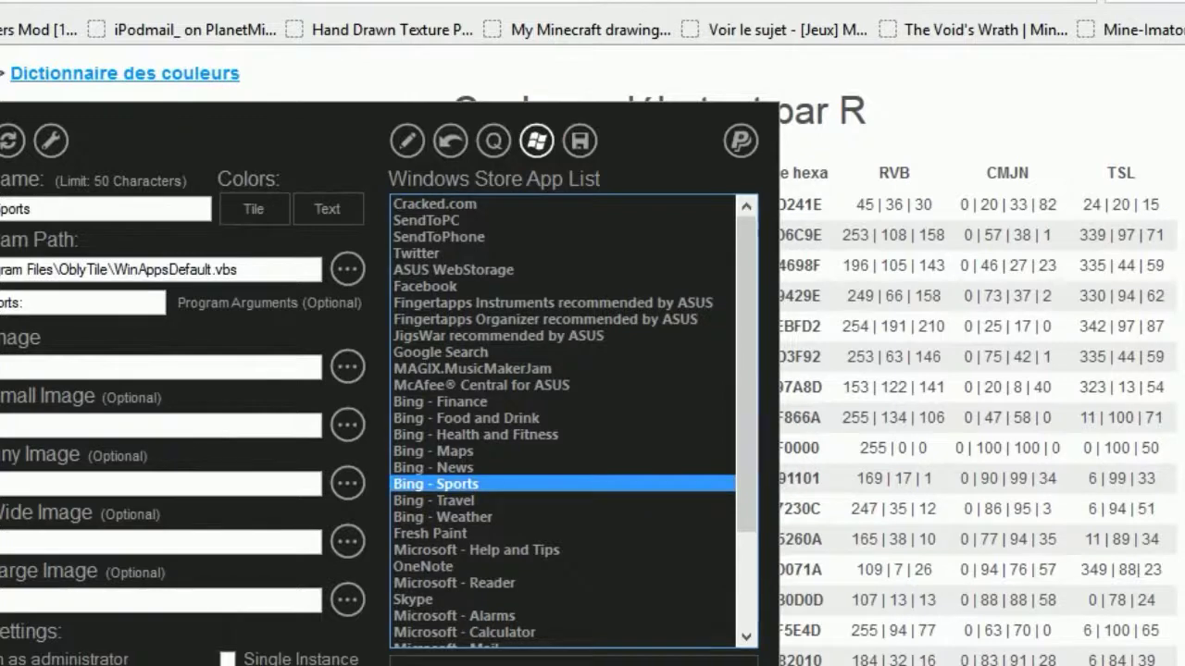
Select ASUS WebStorage from the Windows Store App List and create a desktop shortcut for it.
{"action": "left_click", "coordinate": [522, 417]}
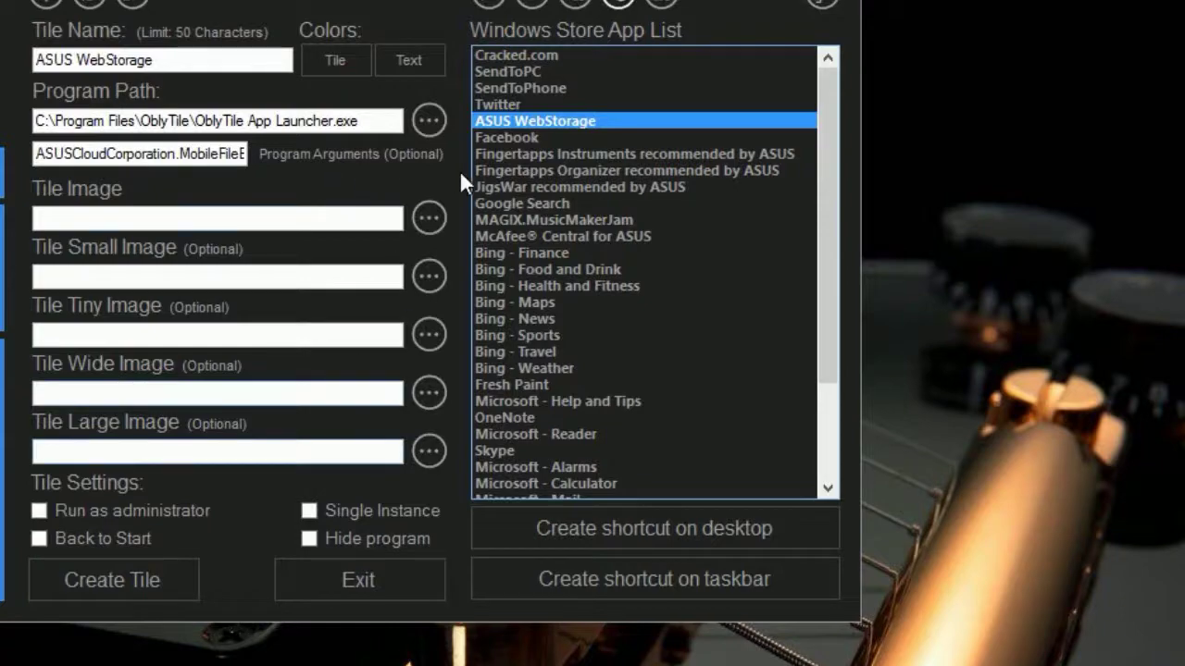
{"action": "left_click", "coordinate": [663, 527]}
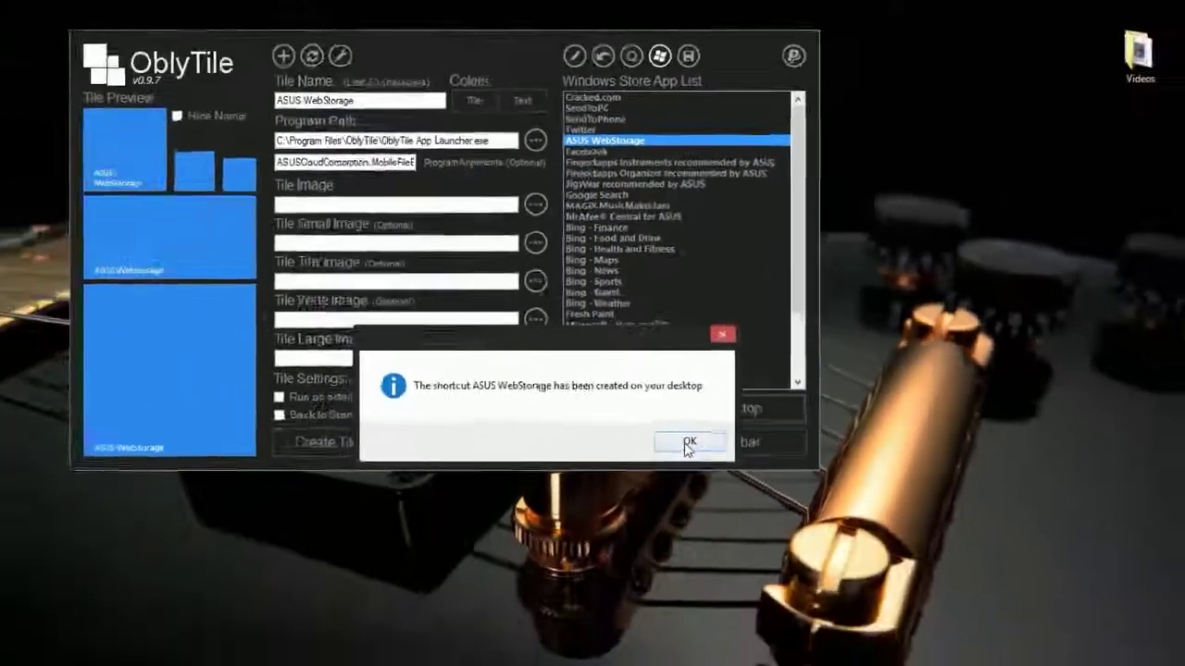
{"action": "left_click", "coordinate": [670, 544]}
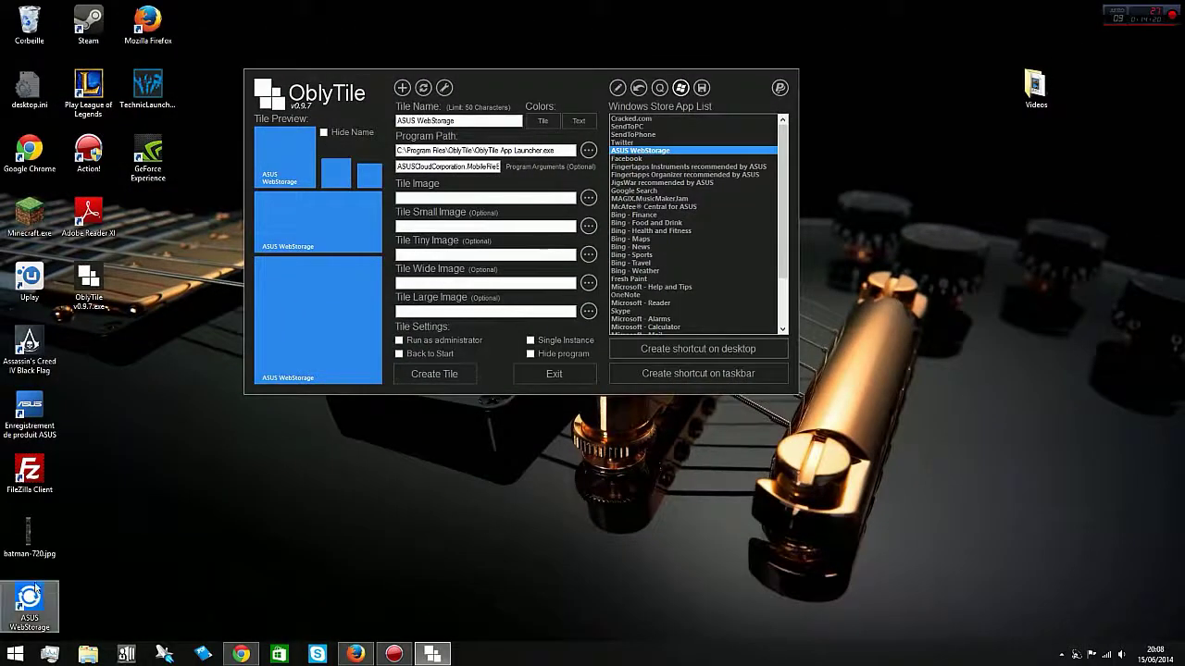
Move the ASUS WebStorage shortcut to the free desktop area below the OblyTile window and delete it.
{"action": "left_click_drag", "start_coordinate": [293, 471], "coordinate": [295, 471]}
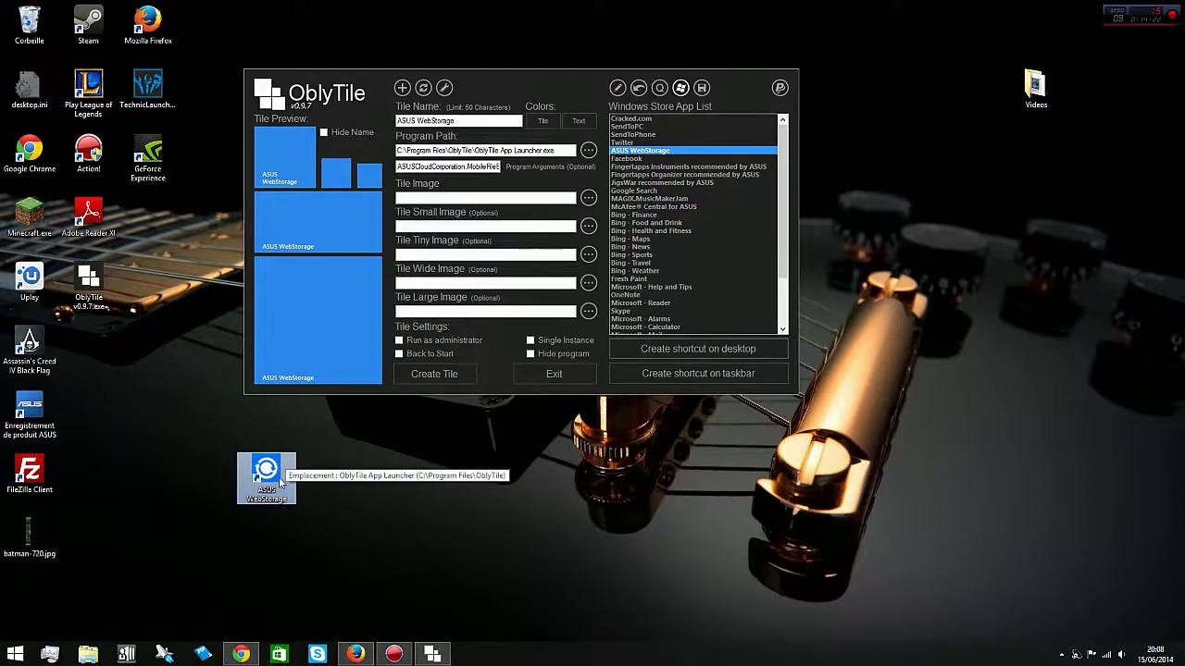
{"action": "right_click", "coordinate": [276, 489]}
{"action": "left_click", "coordinate": [342, 441]}
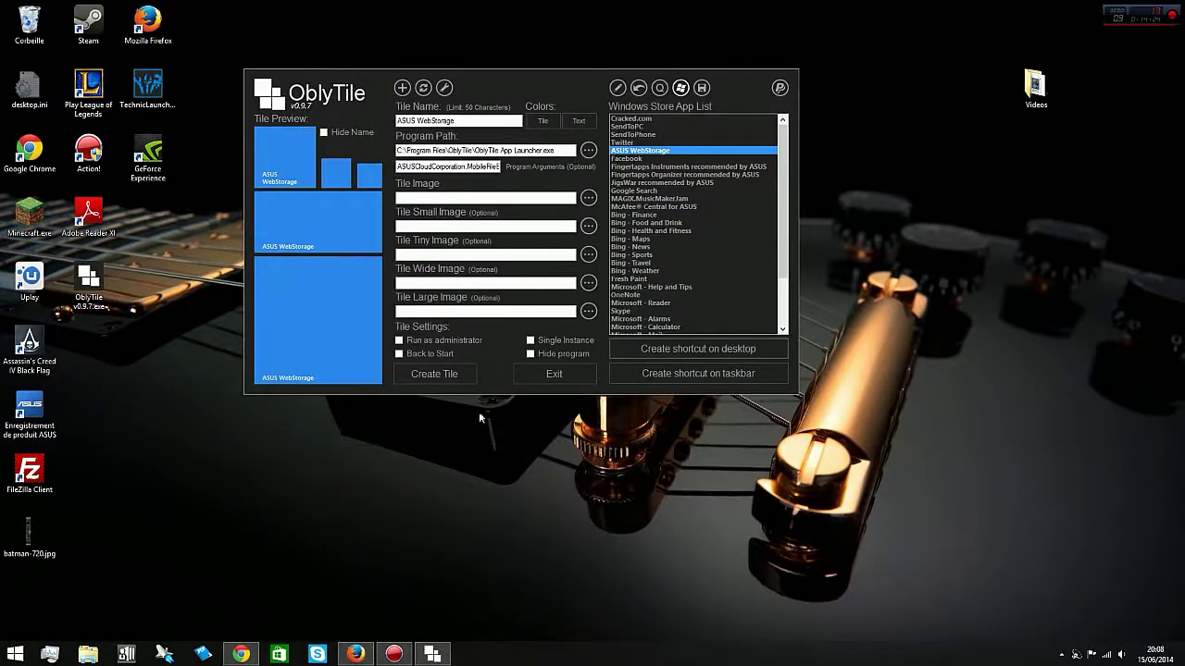
Create a taskbar shortcut for ASUS WebStorage and unpin it from the taskbar.
{"action": "left_click", "coordinate": [667, 372]}
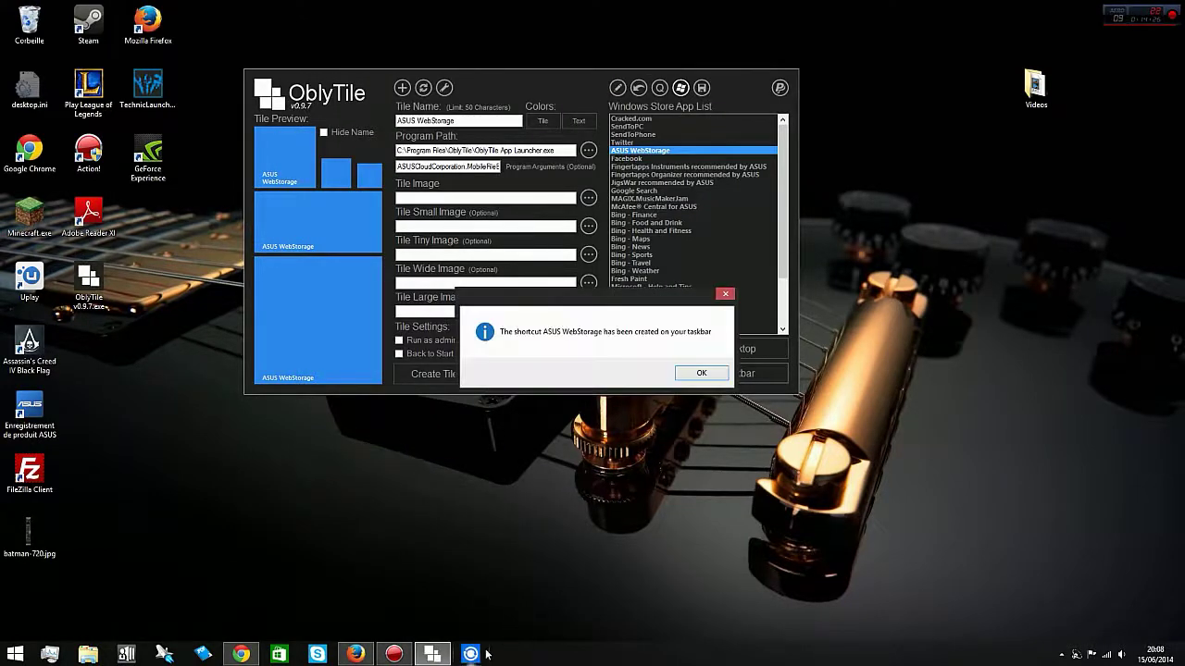
{"action": "left_click", "coordinate": [692, 373]}
{"action": "right_click", "coordinate": [482, 652]}
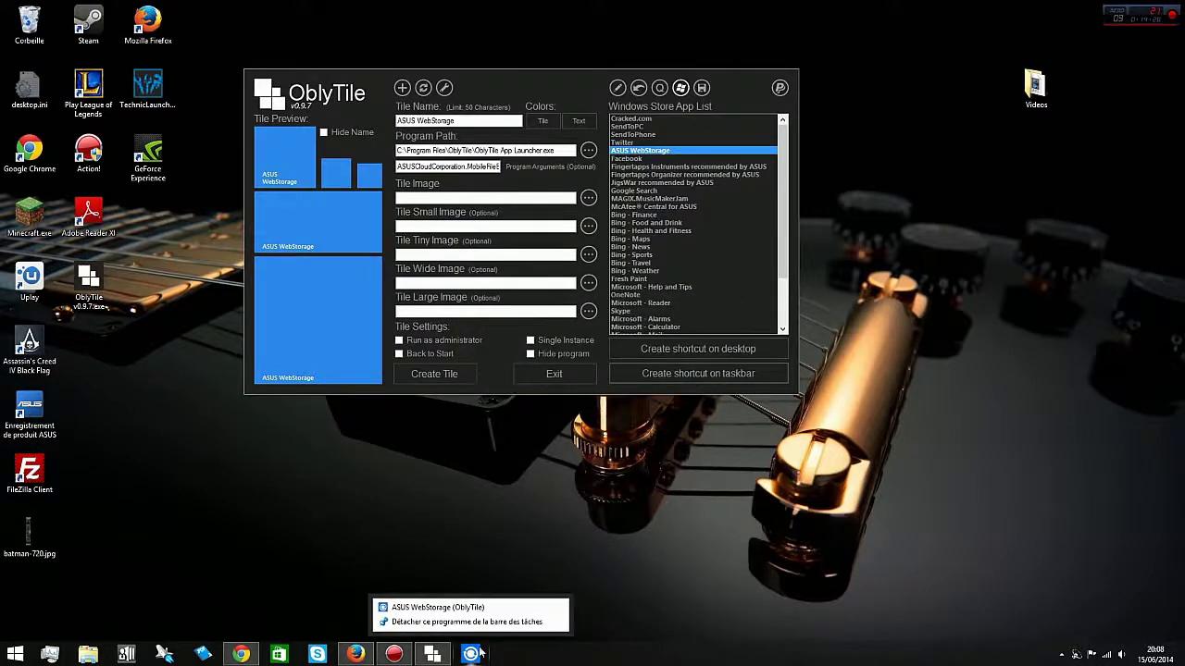
{"action": "left_click", "coordinate": [461, 622]}
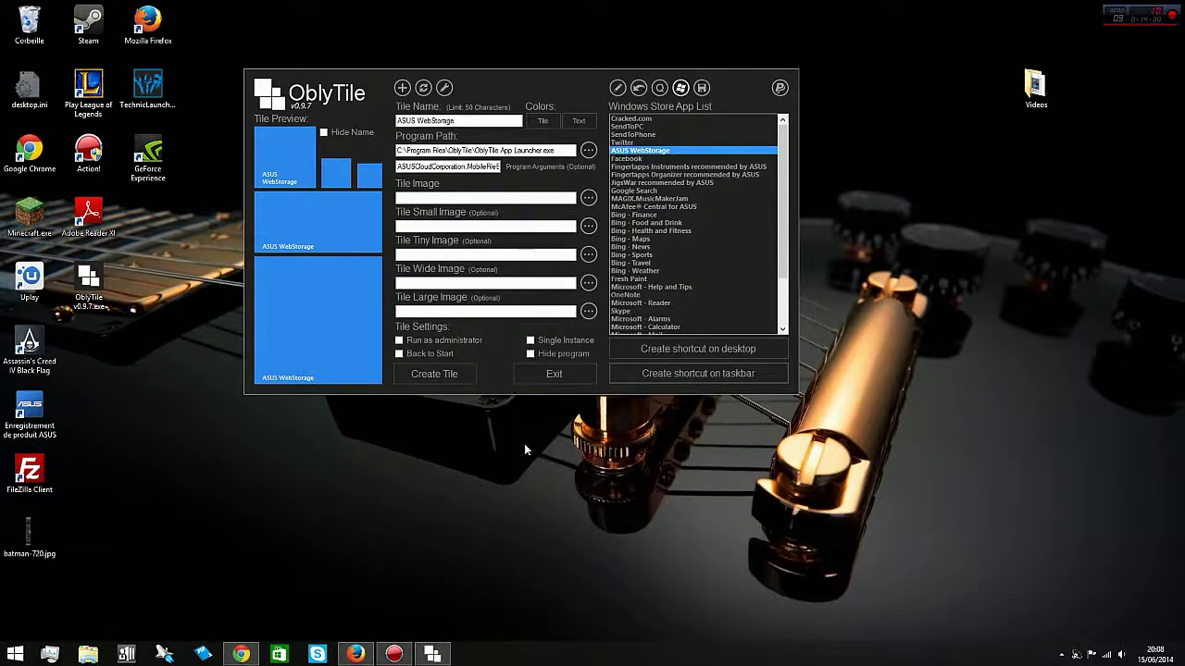